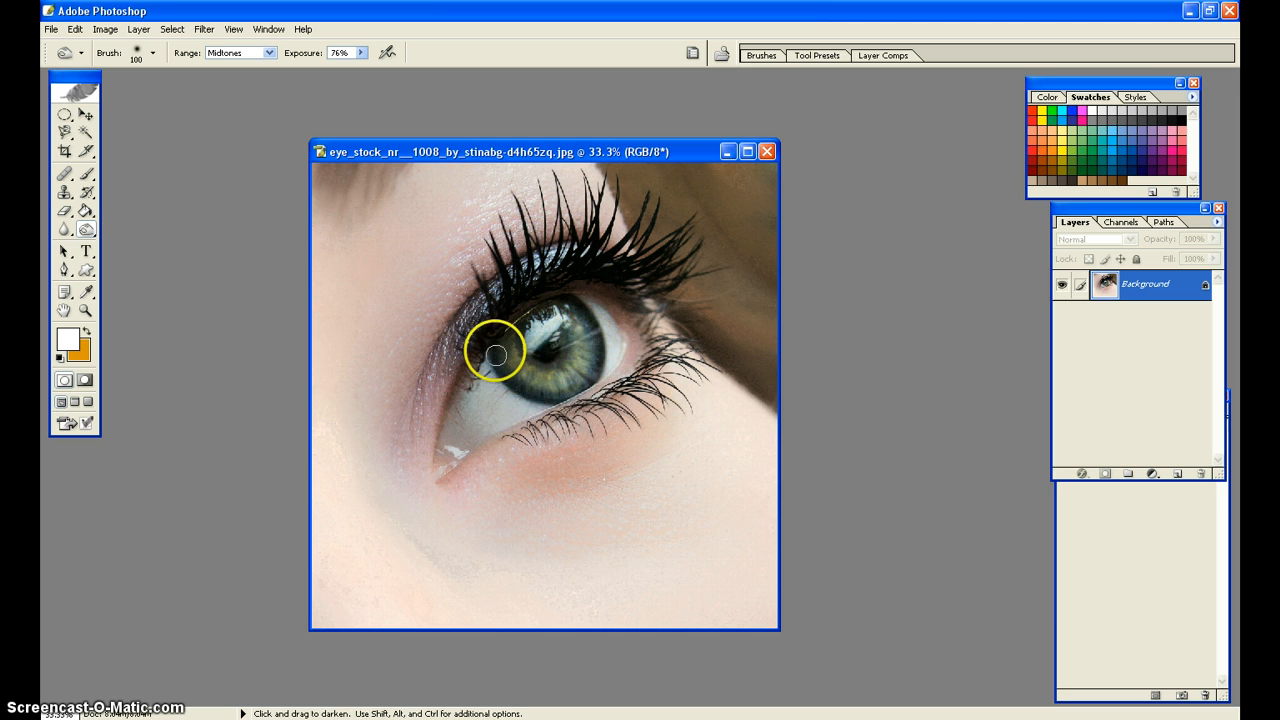
Darken the outer ring of the iris with the Burn tool
mouse_move(491, 346)
left_mouse_down()
mouse_move(561, 388)
mouse_move(595, 365)
mouse_move(573, 298)
mouse_move(529, 315)
left_mouse_up()
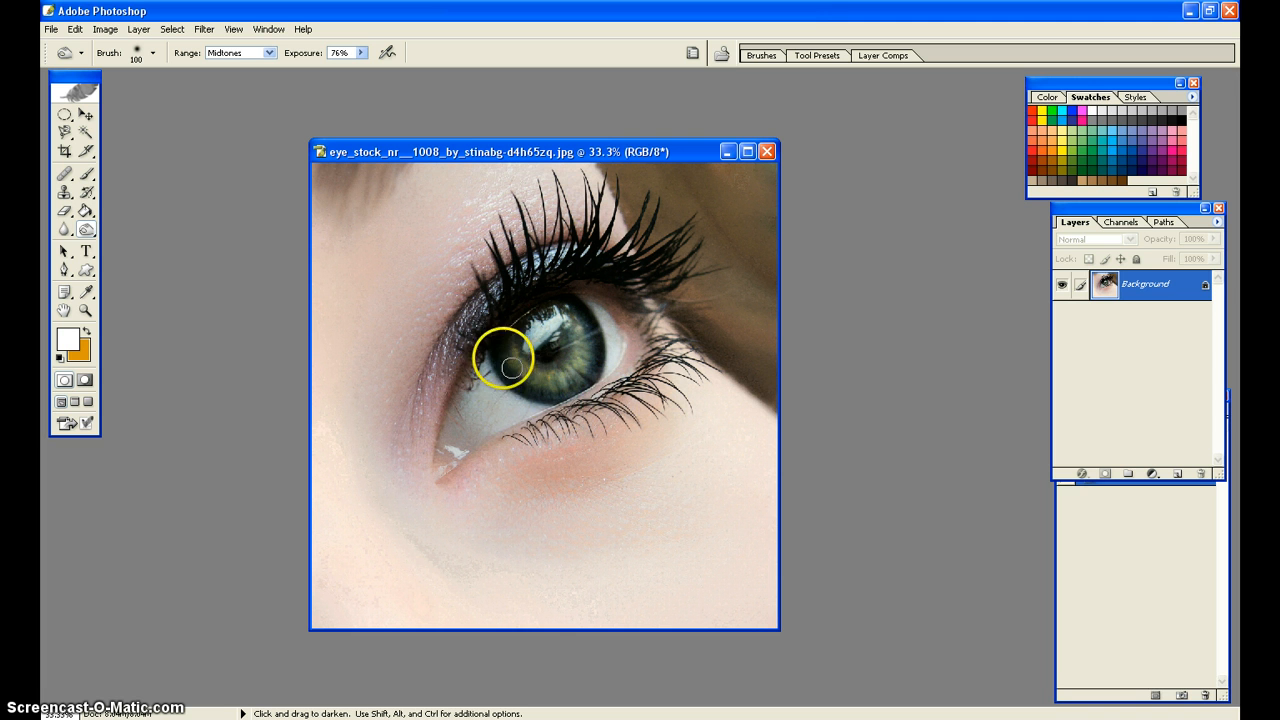
mouse_move(529, 377)
left_mouse_down()
mouse_move(560, 390)
mouse_move(589, 372)
mouse_move(596, 342)
left_mouse_up()
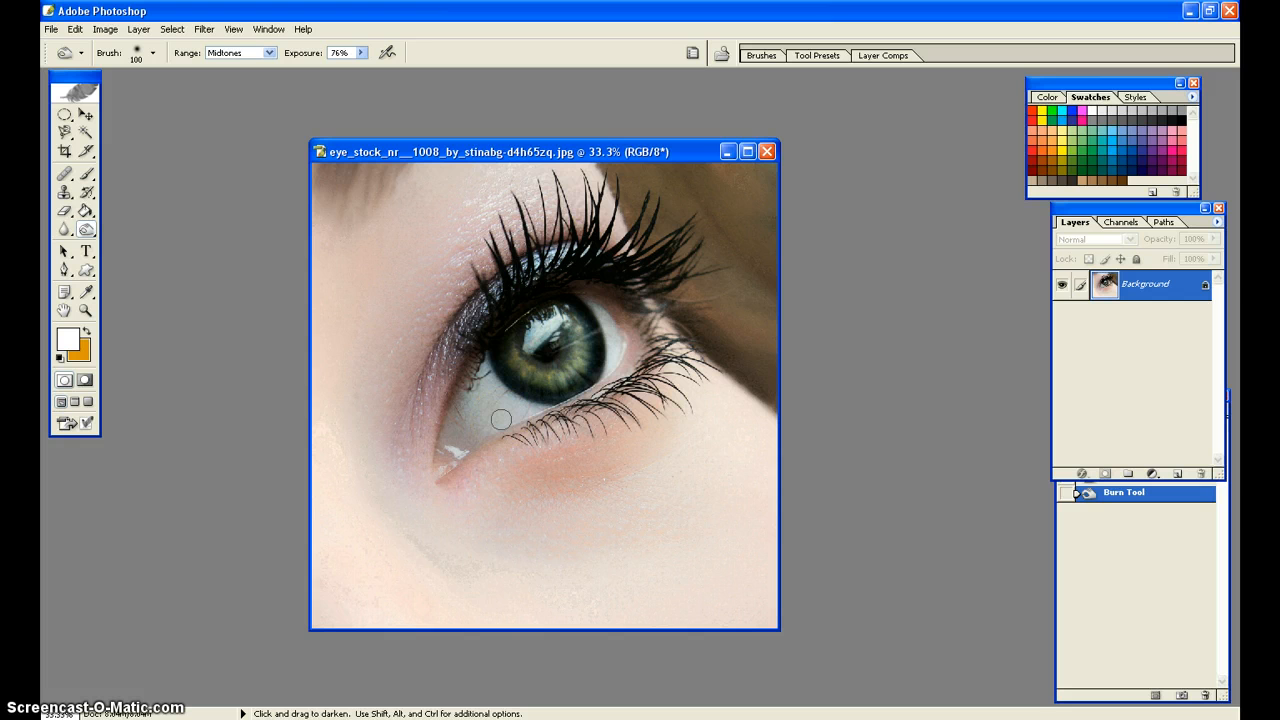
Lighten the reflections and the lighter streaks around the pupil with the Dodge tool on the Highlights range at 15% exposure
left_click(89, 231)
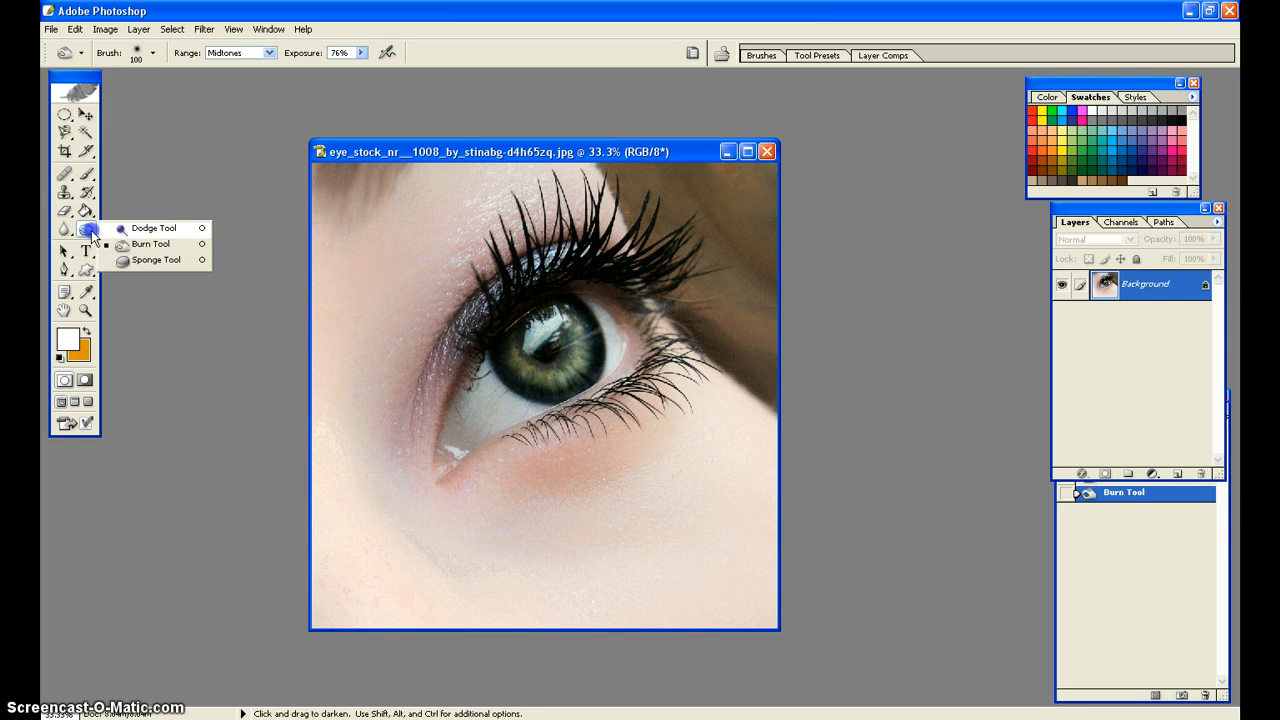
left_click(150, 228)
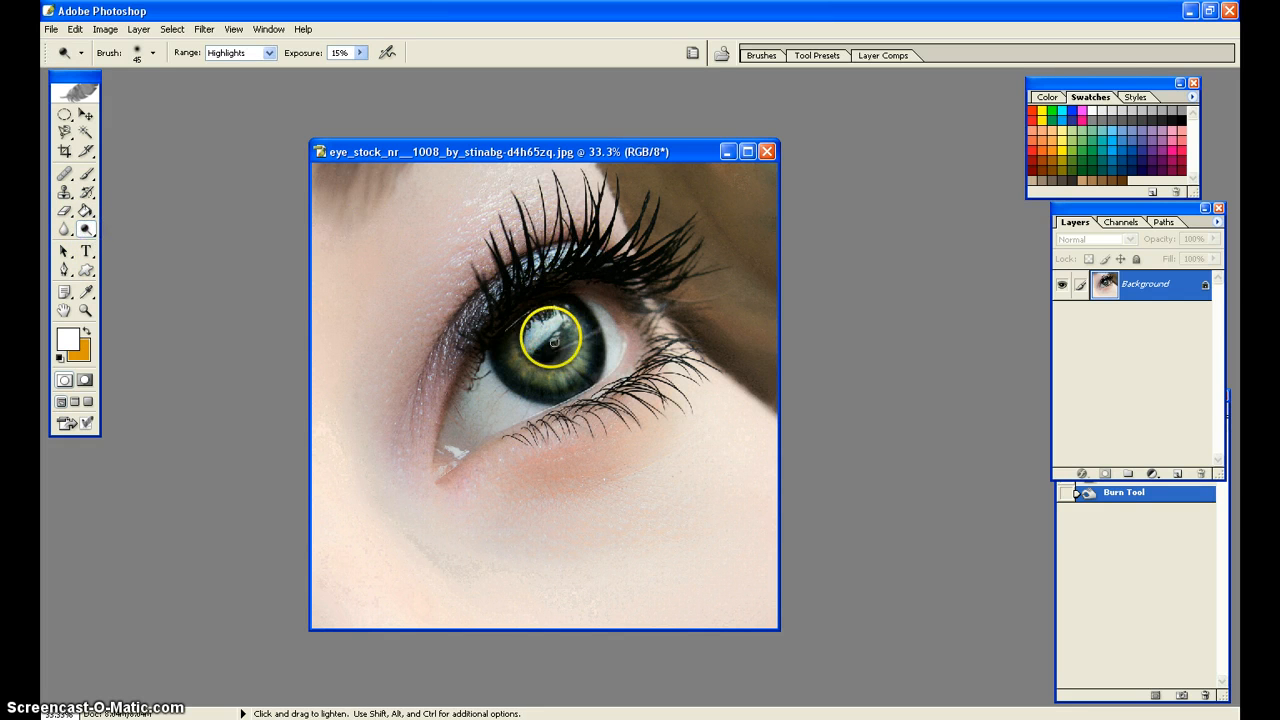
left_click_drag(537, 337, 530, 349)
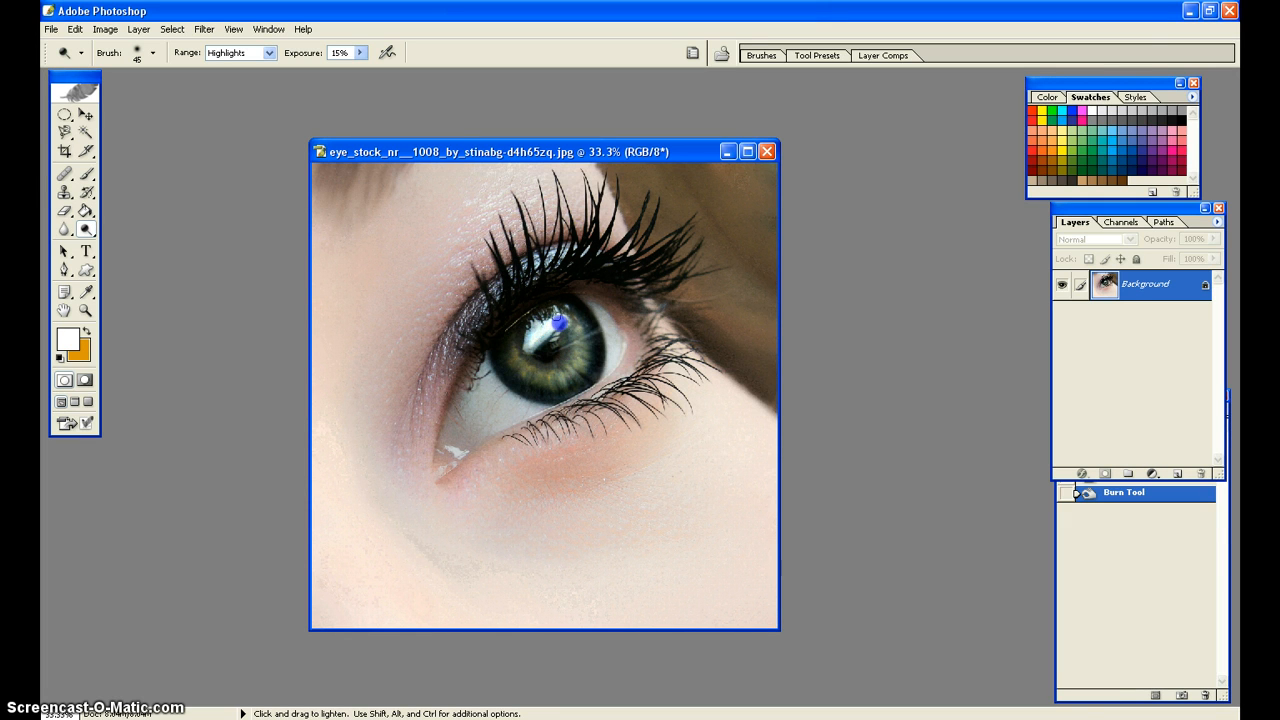
mouse_move(546, 321)
left_mouse_down()
mouse_move(532, 338)
mouse_move(573, 340)
mouse_move(557, 342)
mouse_move(566, 306)
left_mouse_up()
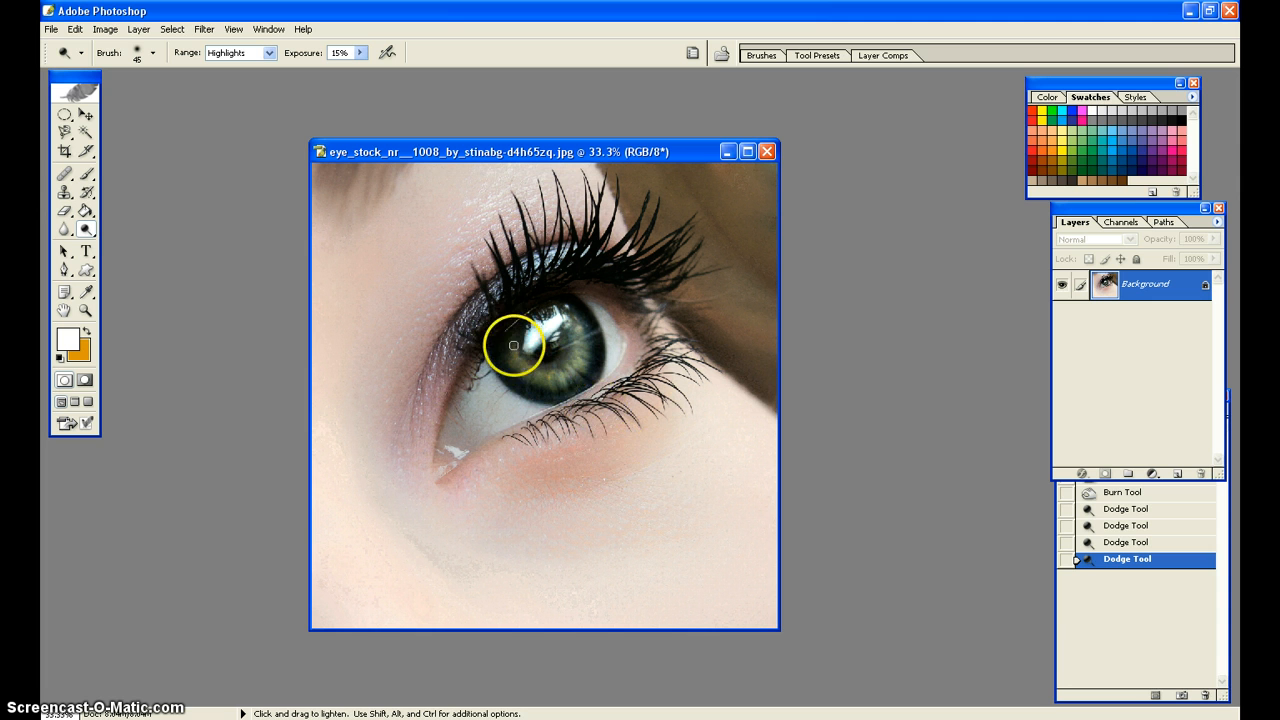
left_click_drag(512, 345, 515, 357)
mouse_move(529, 365)
left_mouse_down()
mouse_move(548, 376)
mouse_move(580, 364)
mouse_move(573, 324)
mouse_move(560, 375)
mouse_move(512, 346)
left_mouse_up()
left_click(572, 323)
mouse_move(554, 394)
left_mouse_down()
mouse_move(626, 373)
mouse_move(645, 329)
mouse_move(580, 348)
left_mouse_up()
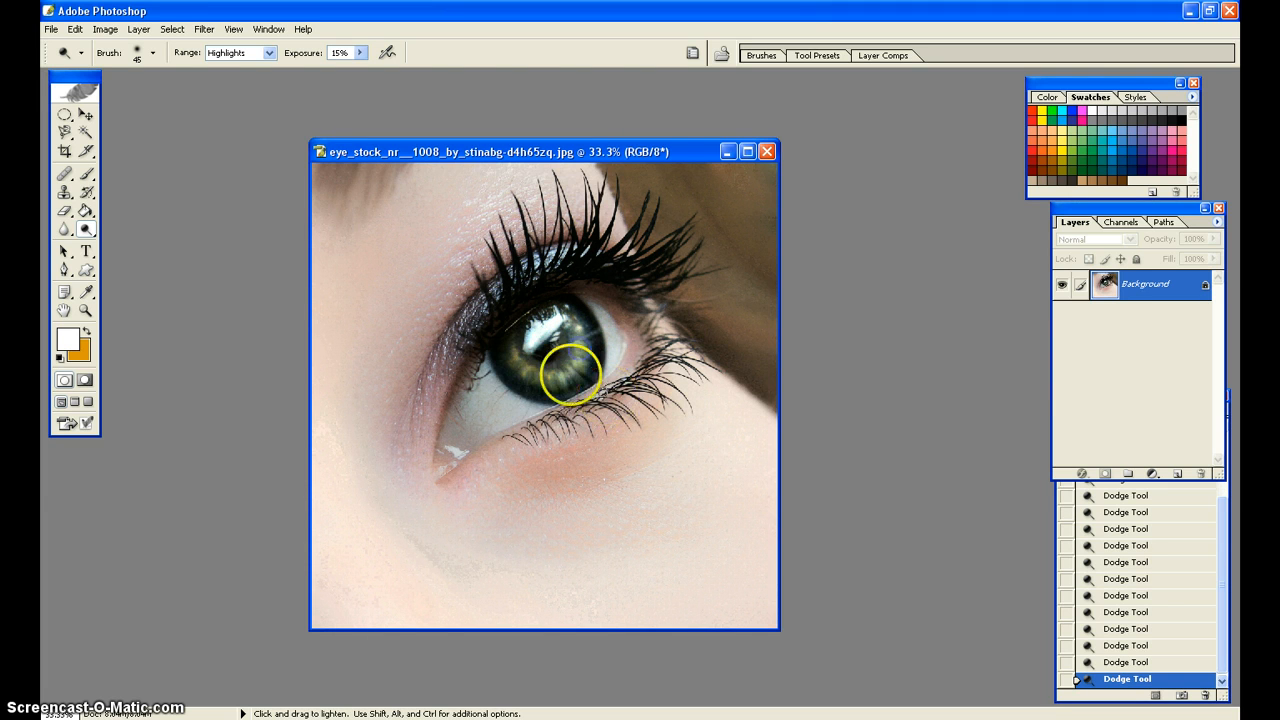
left_click(537, 375)
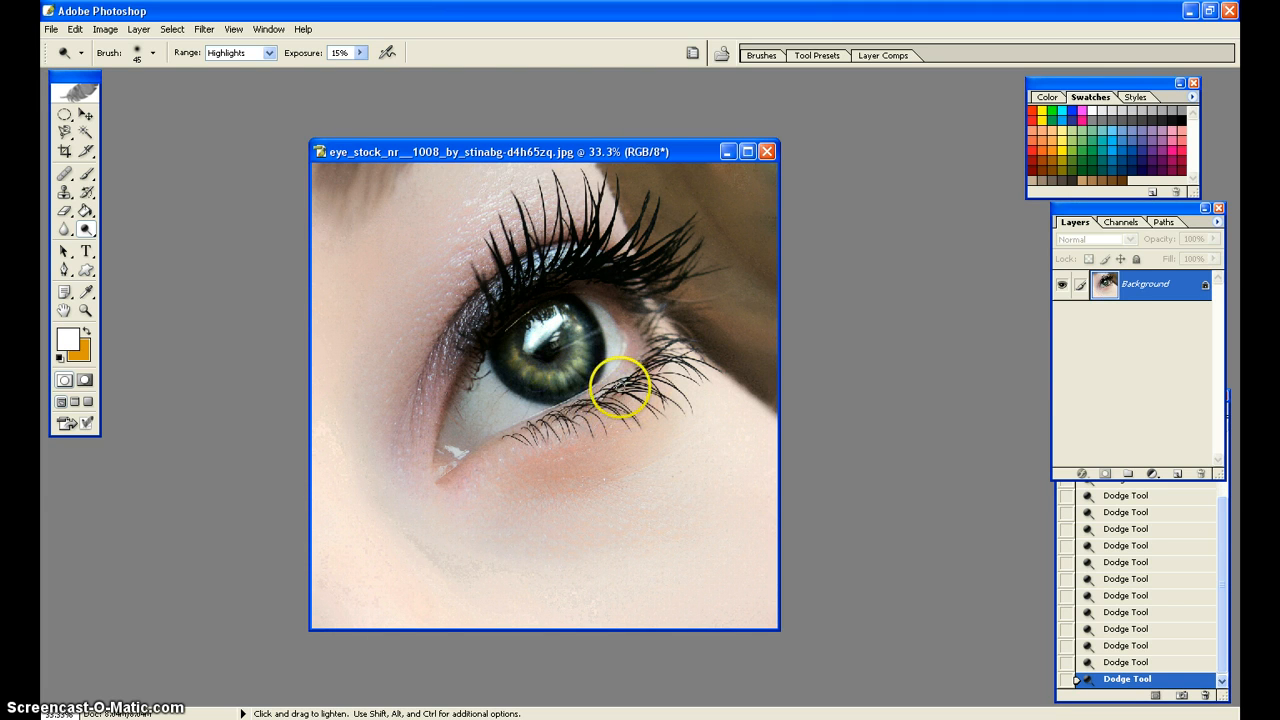
left_click_drag(556, 413, 565, 403)
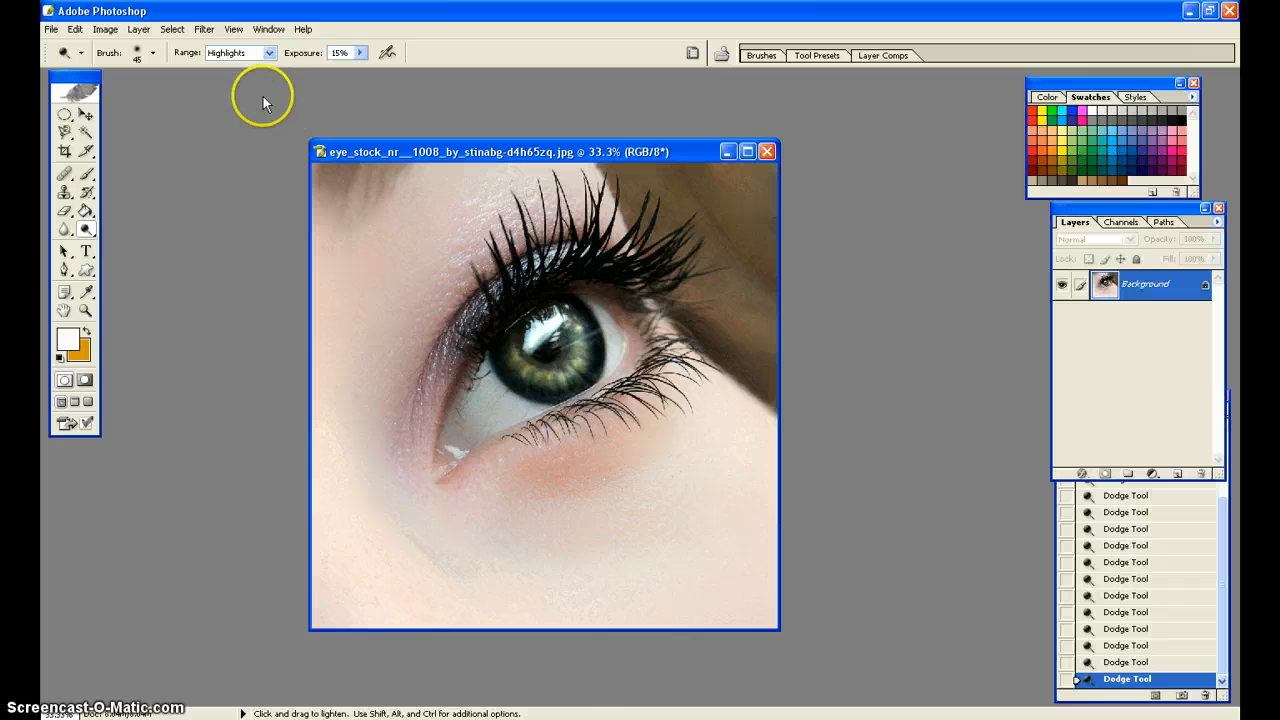
Choose the Brush tool and duplicate the Background layer as Background copy
left_click(84, 175)
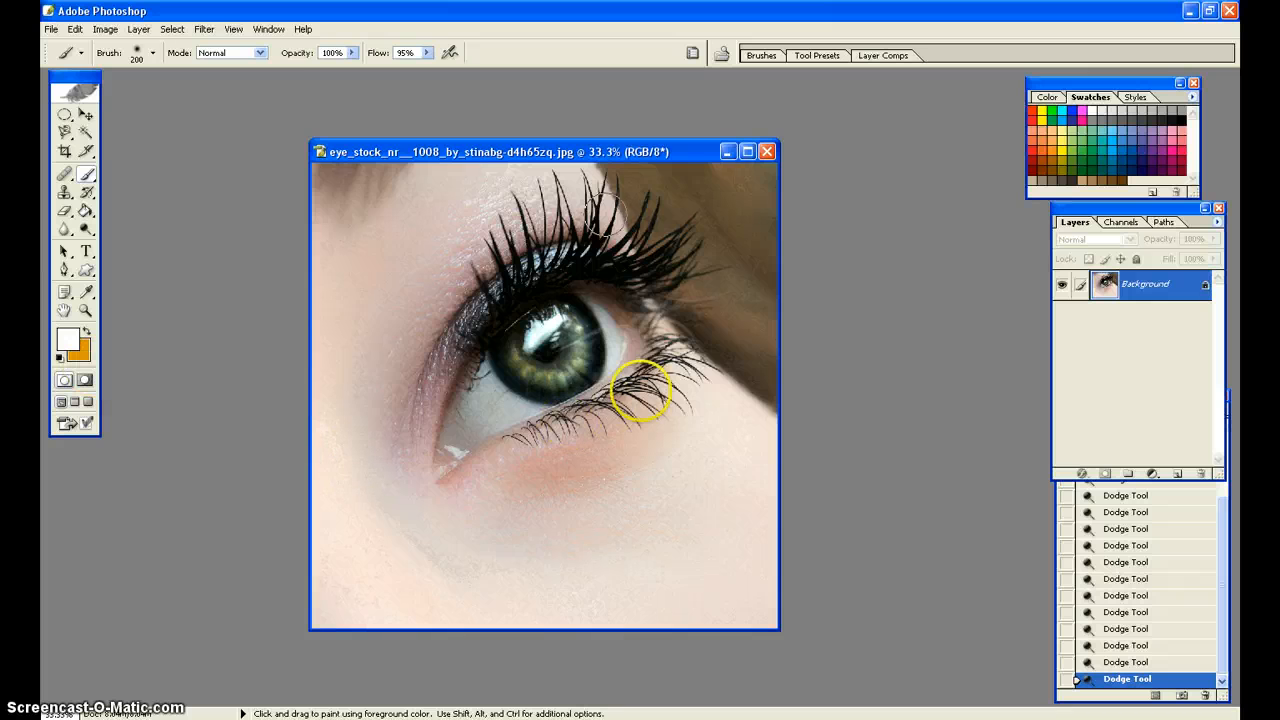
left_click(138, 30)
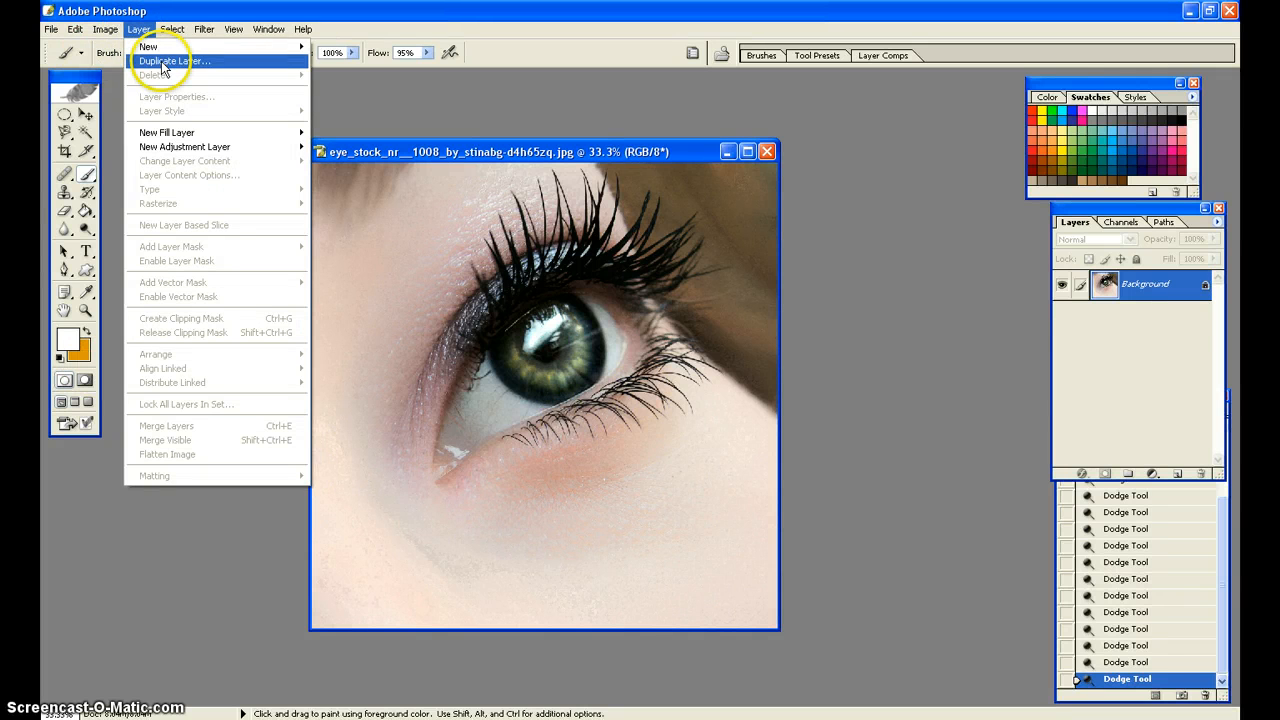
left_click(160, 61)
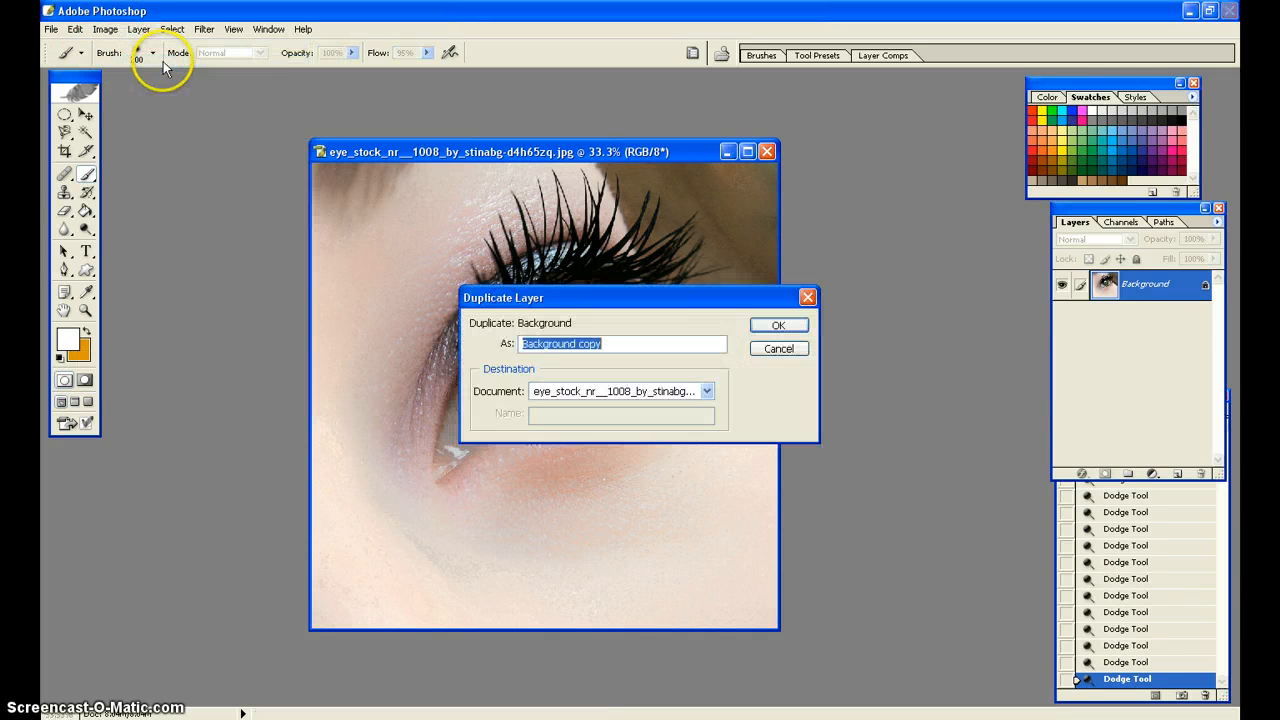
left_click(780, 326)
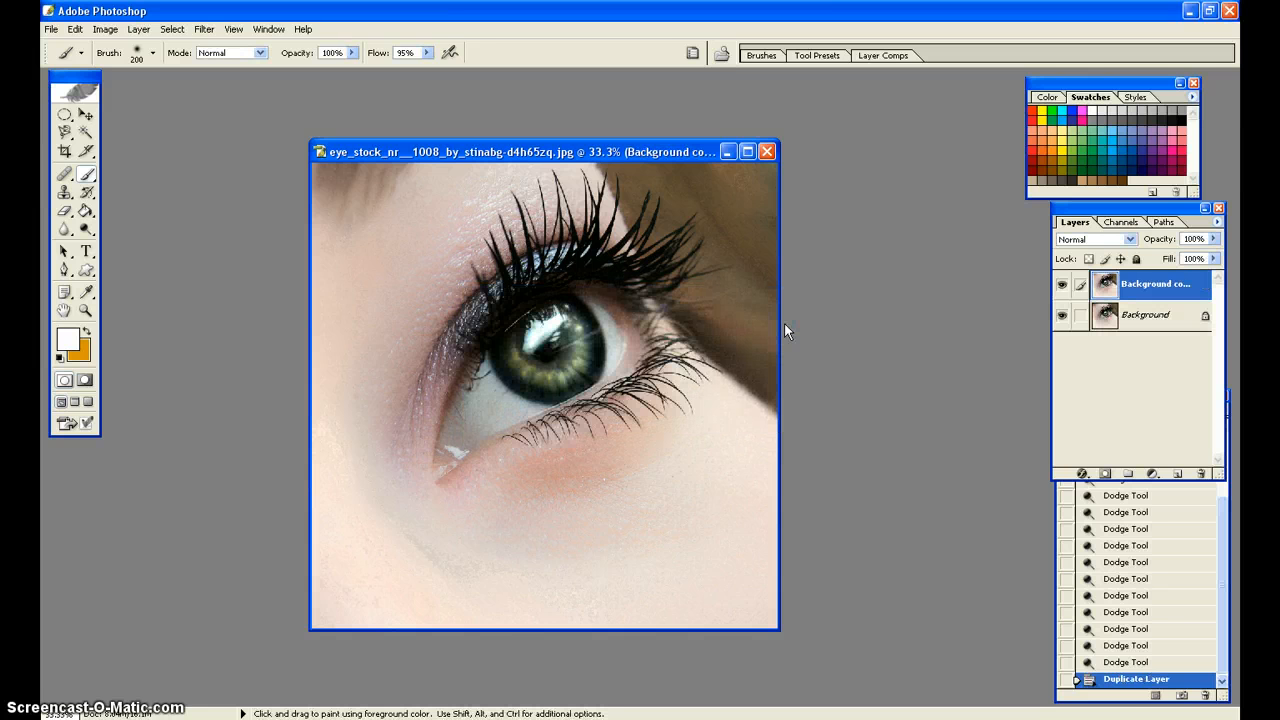
Paint the whole iris white on the Background copy layer and set that layer's blending mode to Saturation
mouse_move(570, 318)
left_mouse_down()
mouse_move(543, 369)
mouse_move(550, 405)
mouse_move(555, 347)
mouse_move(546, 361)
mouse_move(533, 326)
mouse_move(573, 379)
mouse_move(551, 324)
mouse_move(545, 370)
mouse_move(568, 366)
mouse_move(570, 316)
mouse_move(577, 372)
mouse_move(533, 371)
mouse_move(513, 353)
mouse_move(553, 375)
mouse_move(523, 340)
mouse_move(553, 365)
mouse_move(586, 338)
left_mouse_up()
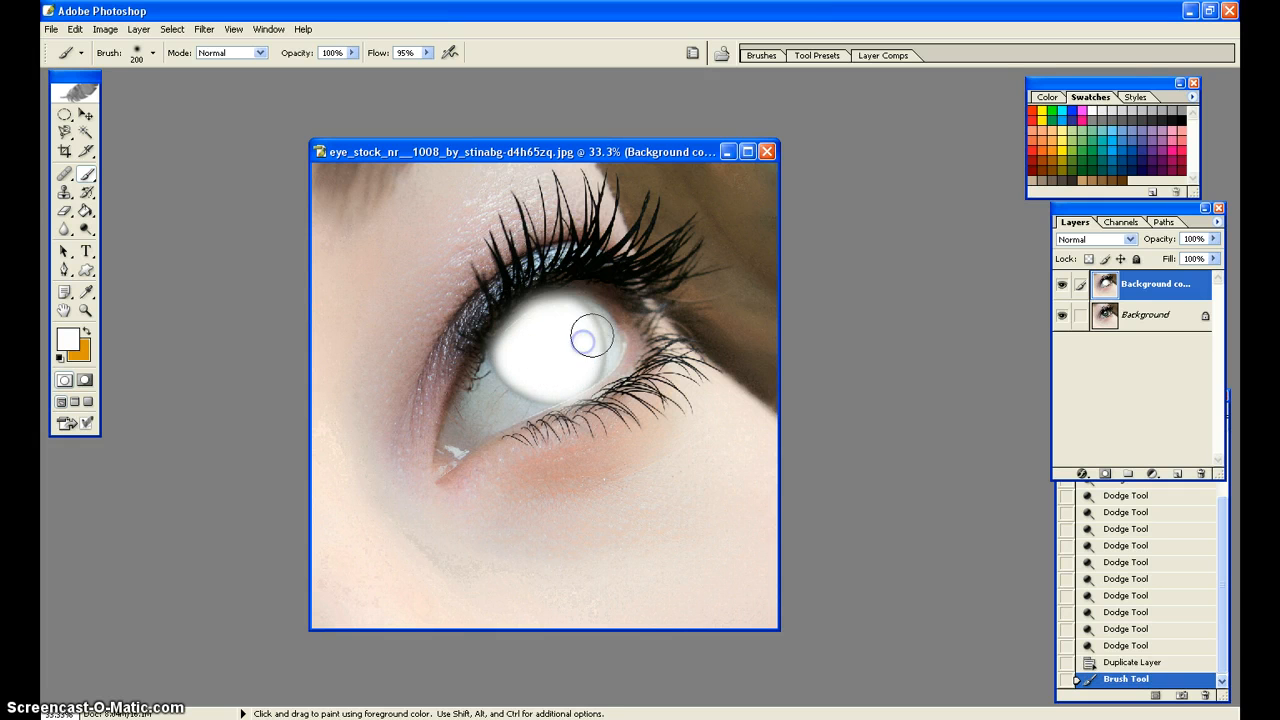
left_click(1130, 240)
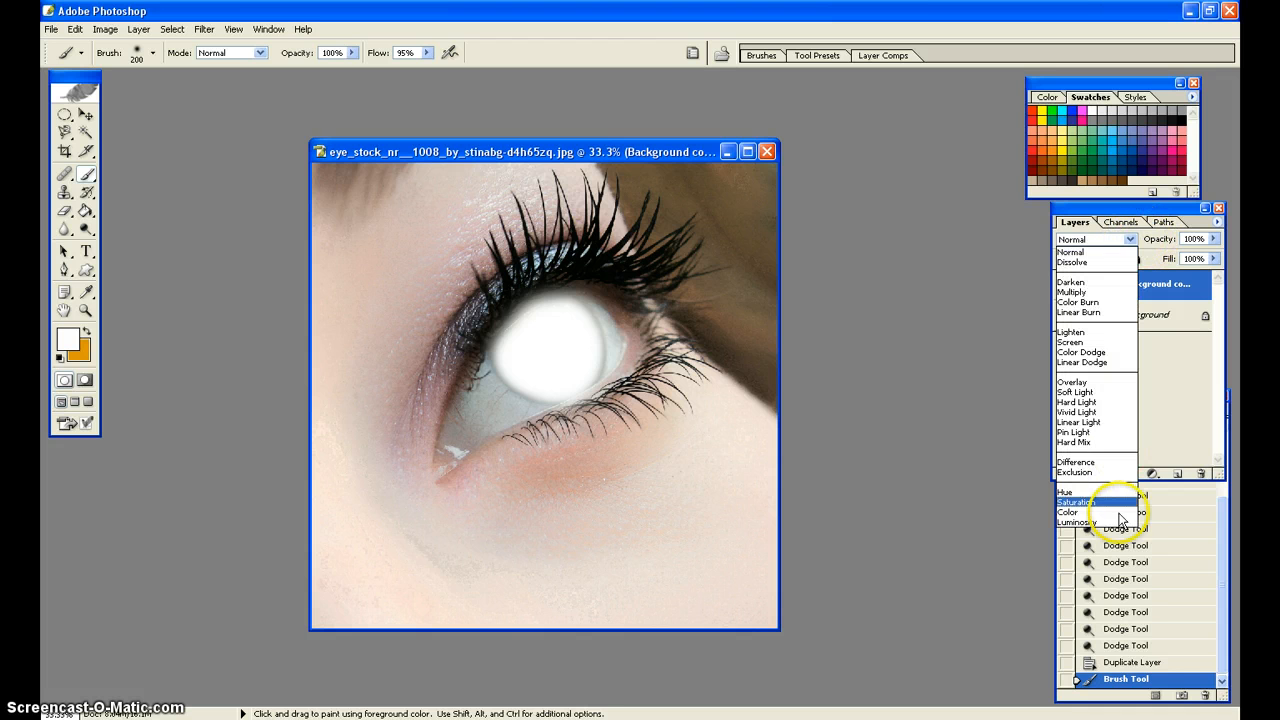
left_click(1108, 502)
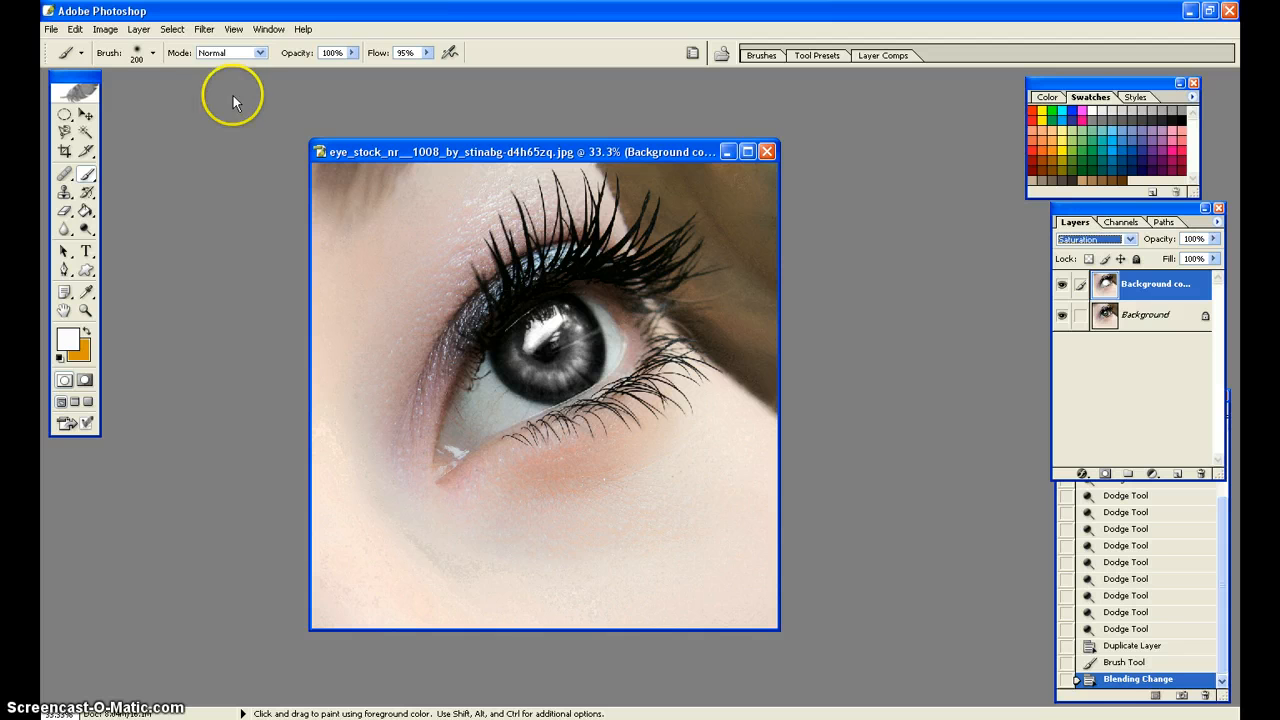
Create a new empty layer named Layer 1 with Normal mode and 100% opacity
left_click(138, 29)
mouse_move(147, 49)
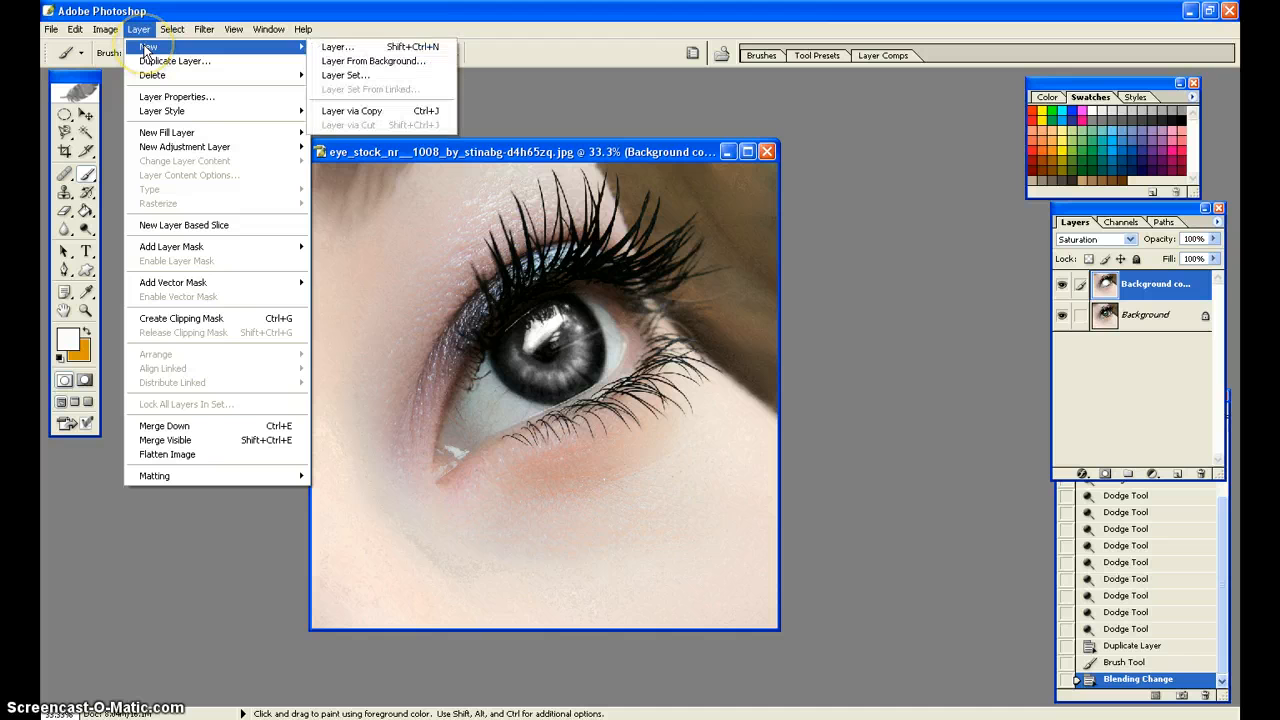
left_click(330, 47)
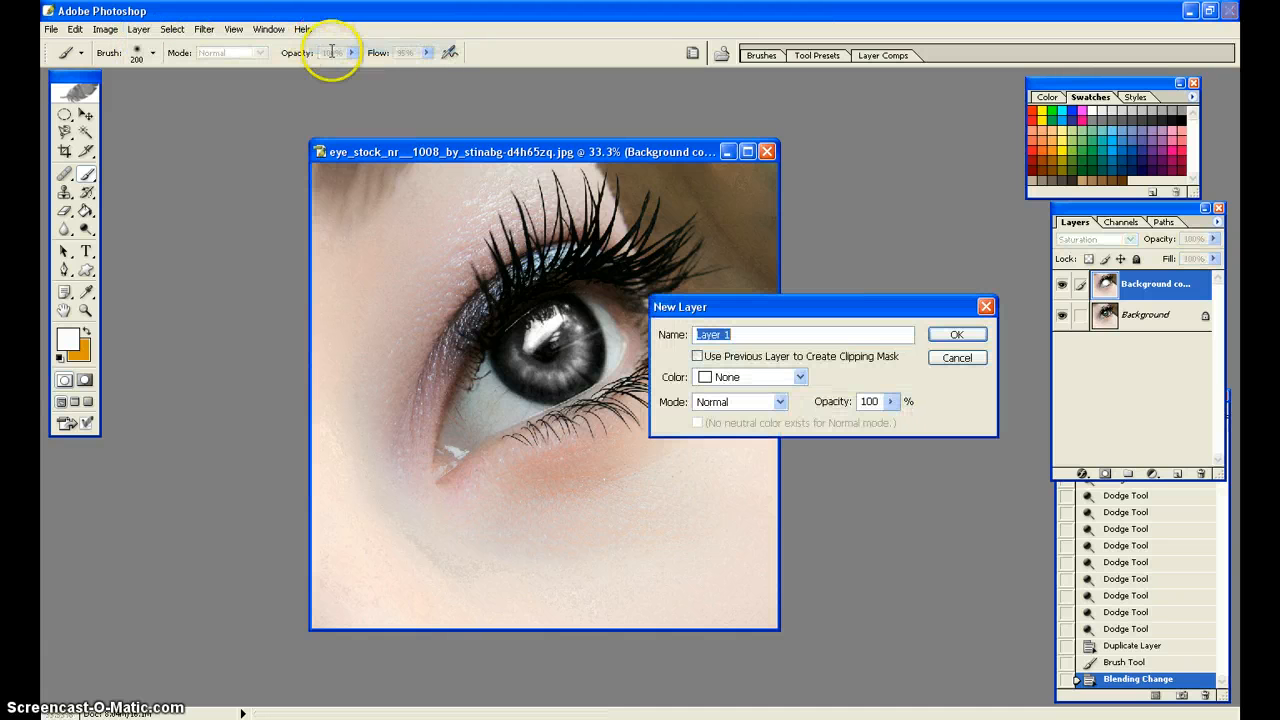
left_click(953, 336)
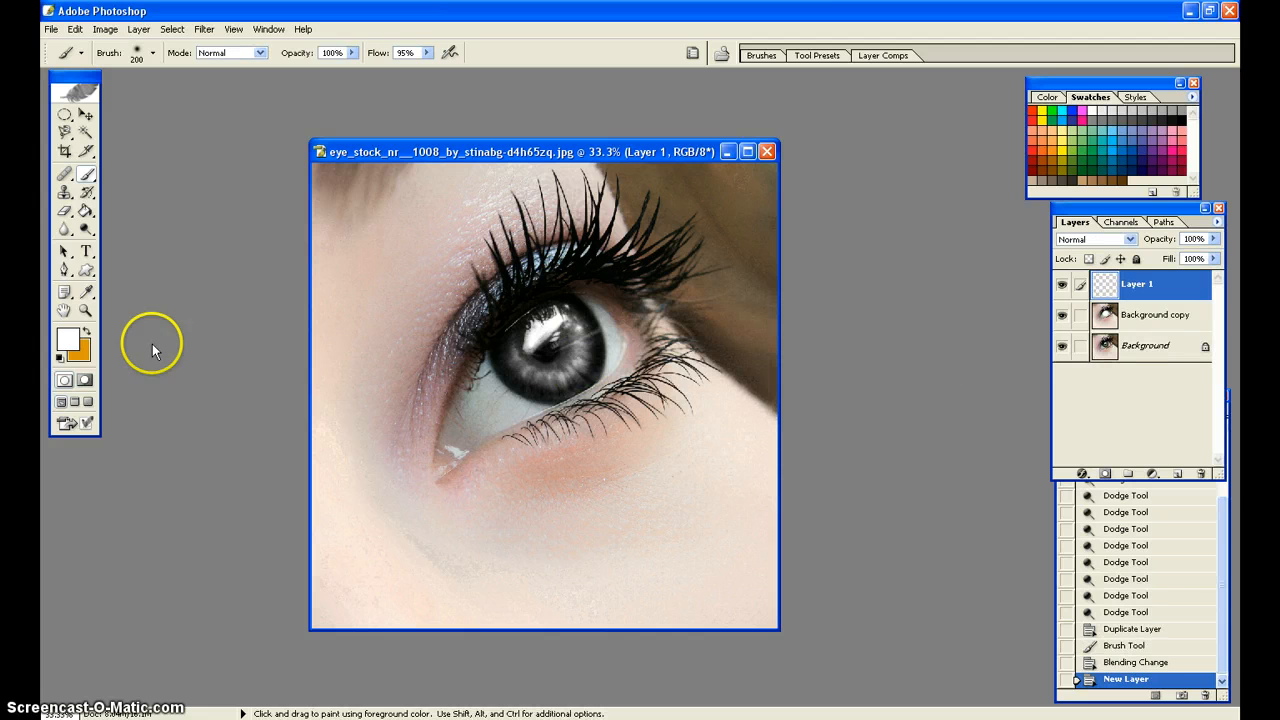
Set the foreground colour to the dark teal blue 178198
left_click(73, 345)
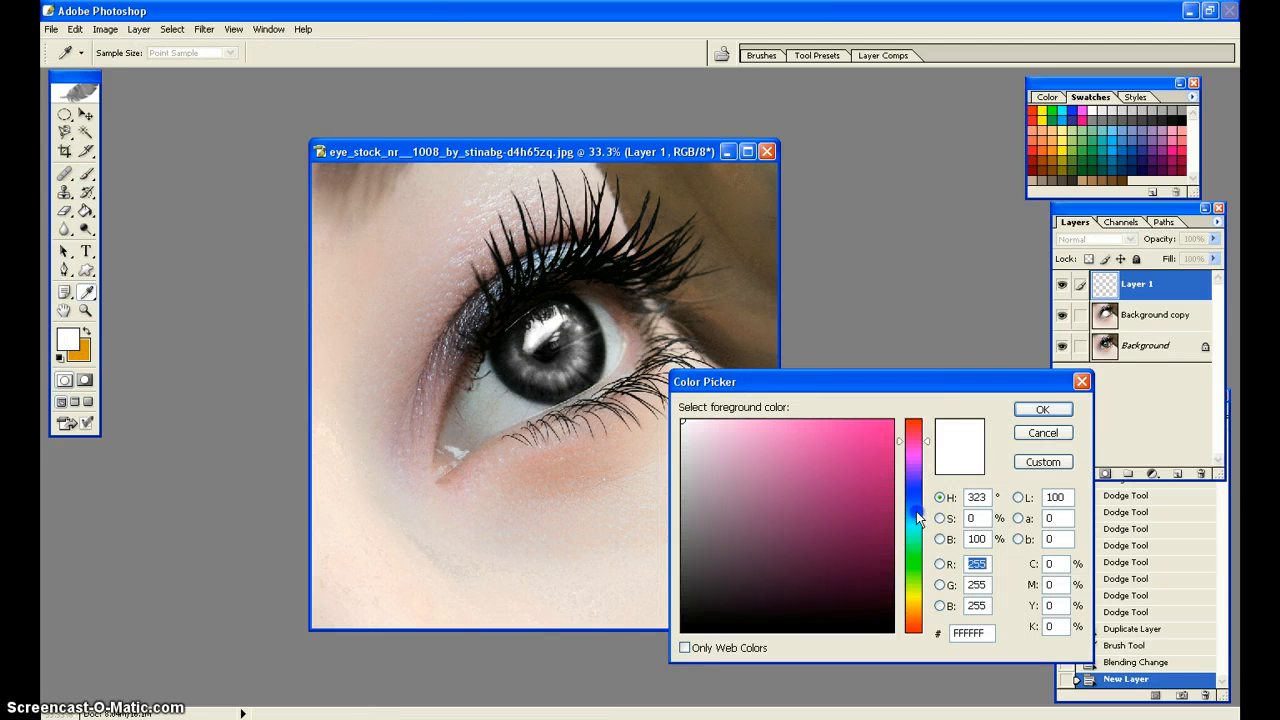
left_click(899, 515)
left_click(878, 497)
left_click(869, 483)
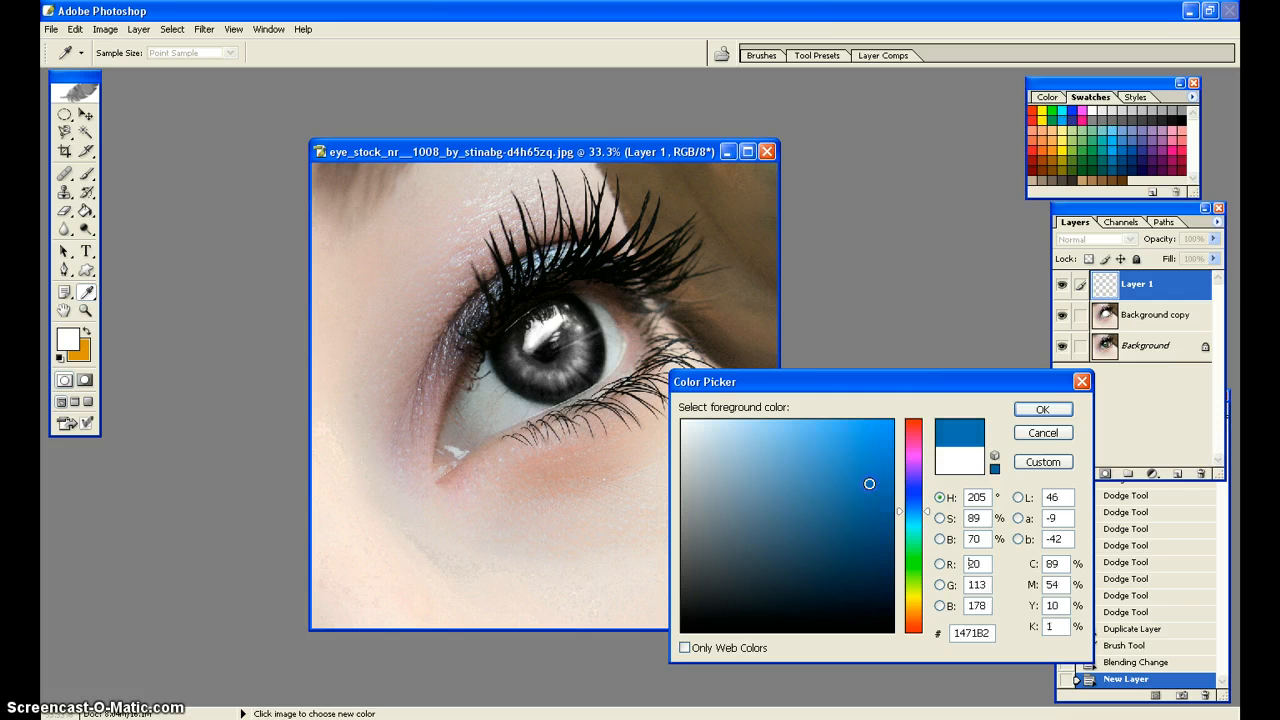
left_click(914, 521)
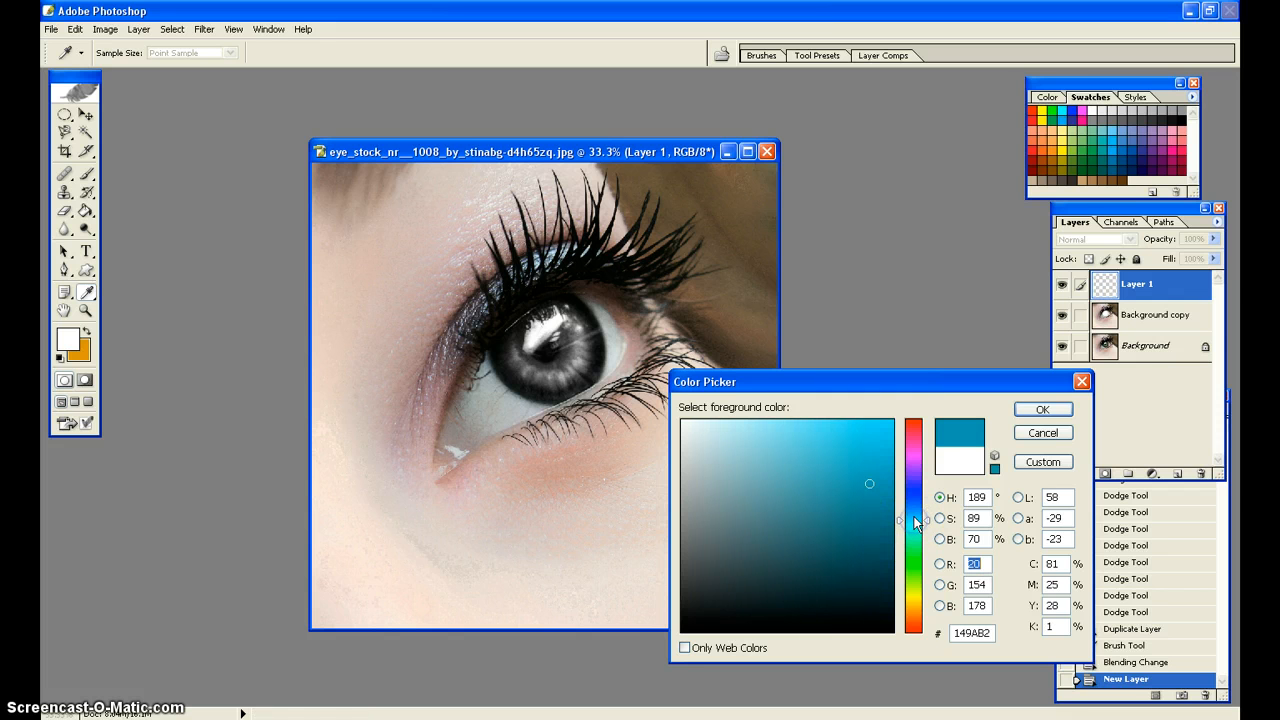
left_click(914, 516)
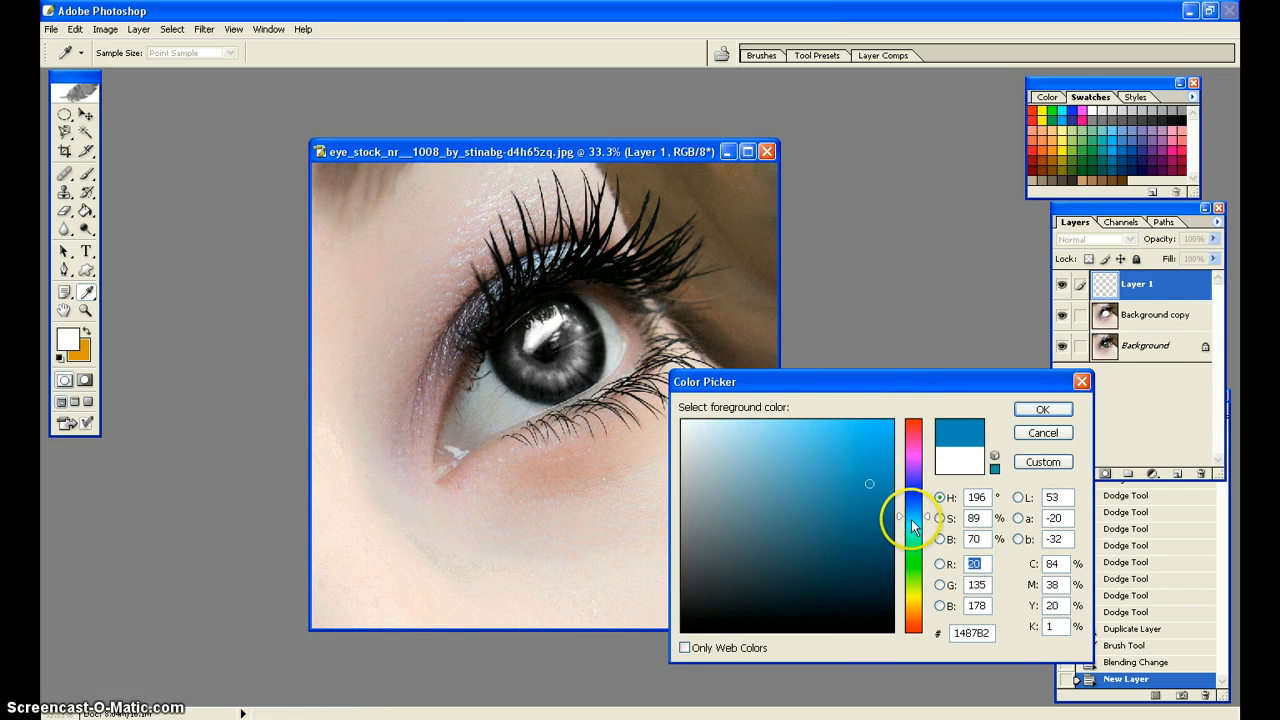
left_click(912, 521)
left_click(862, 507)
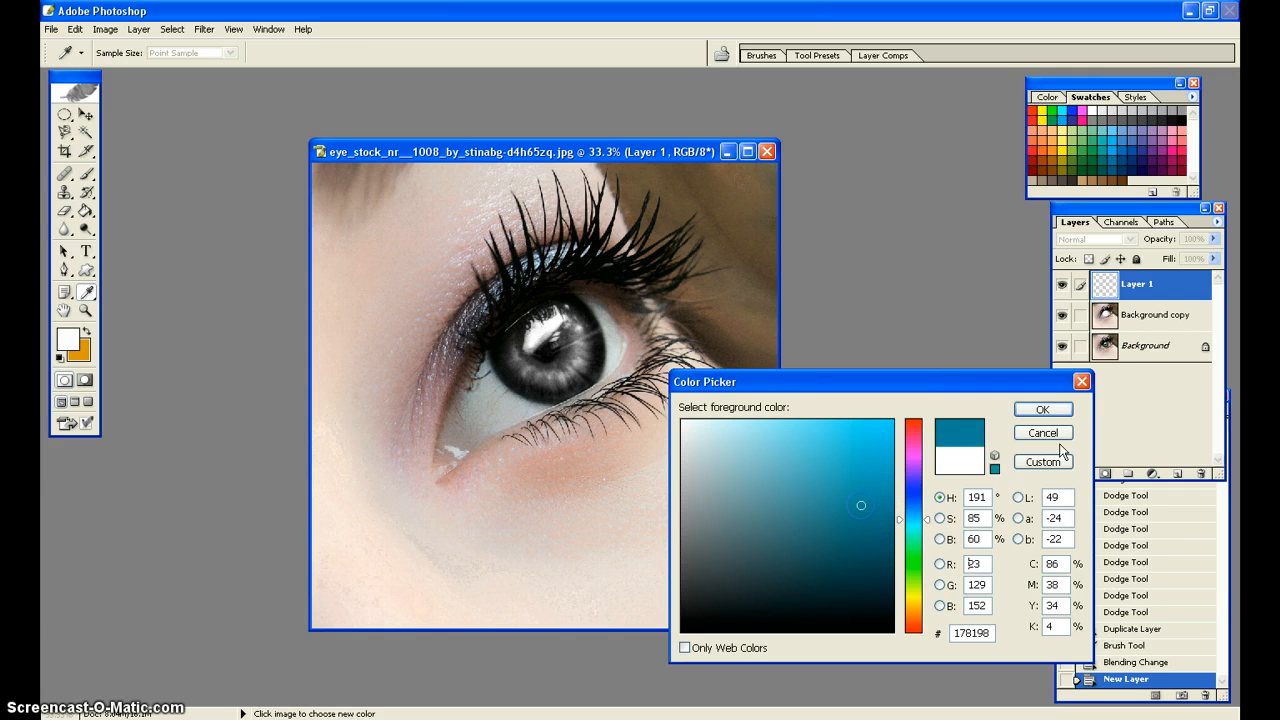
left_click(1042, 410)
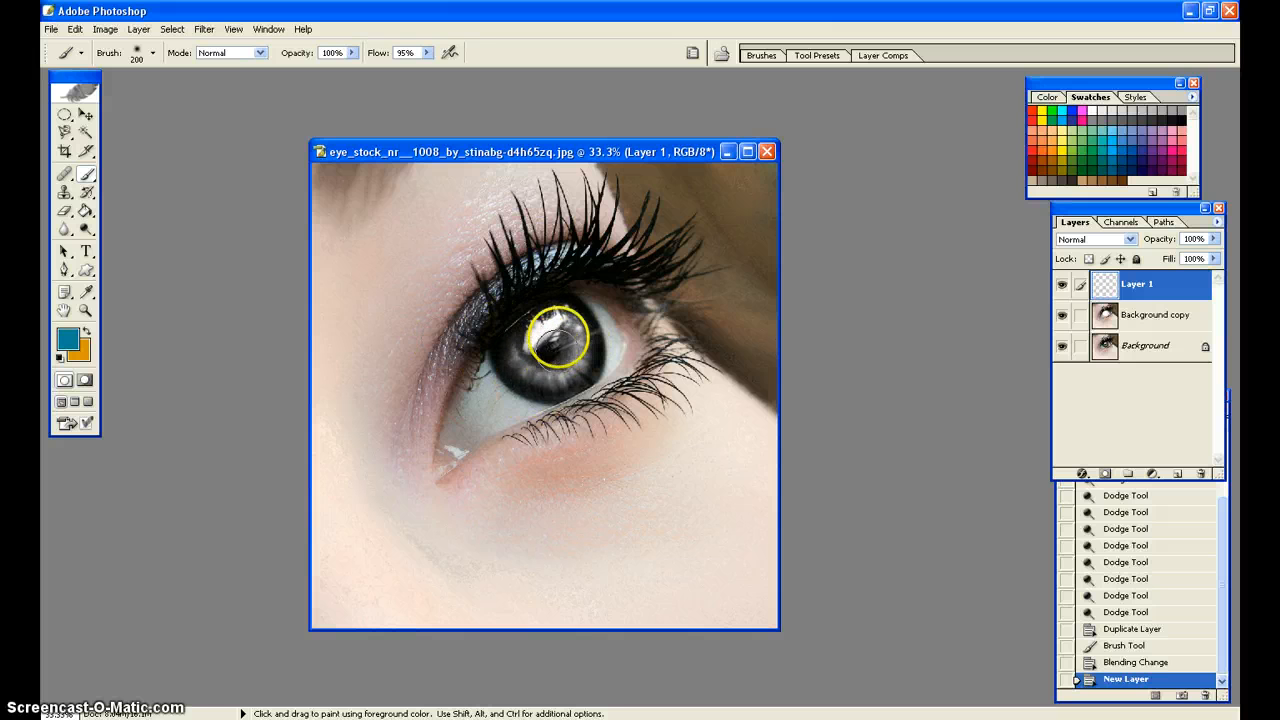
Paint the whole iris teal blue on Layer 1 and set the layer's blending mode to Overlay
mouse_move(547, 345)
left_mouse_down()
mouse_move(566, 343)
mouse_move(551, 320)
mouse_move(571, 357)
mouse_move(537, 349)
mouse_move(559, 354)
mouse_move(557, 342)
mouse_move(547, 353)
mouse_move(560, 338)
left_mouse_up()
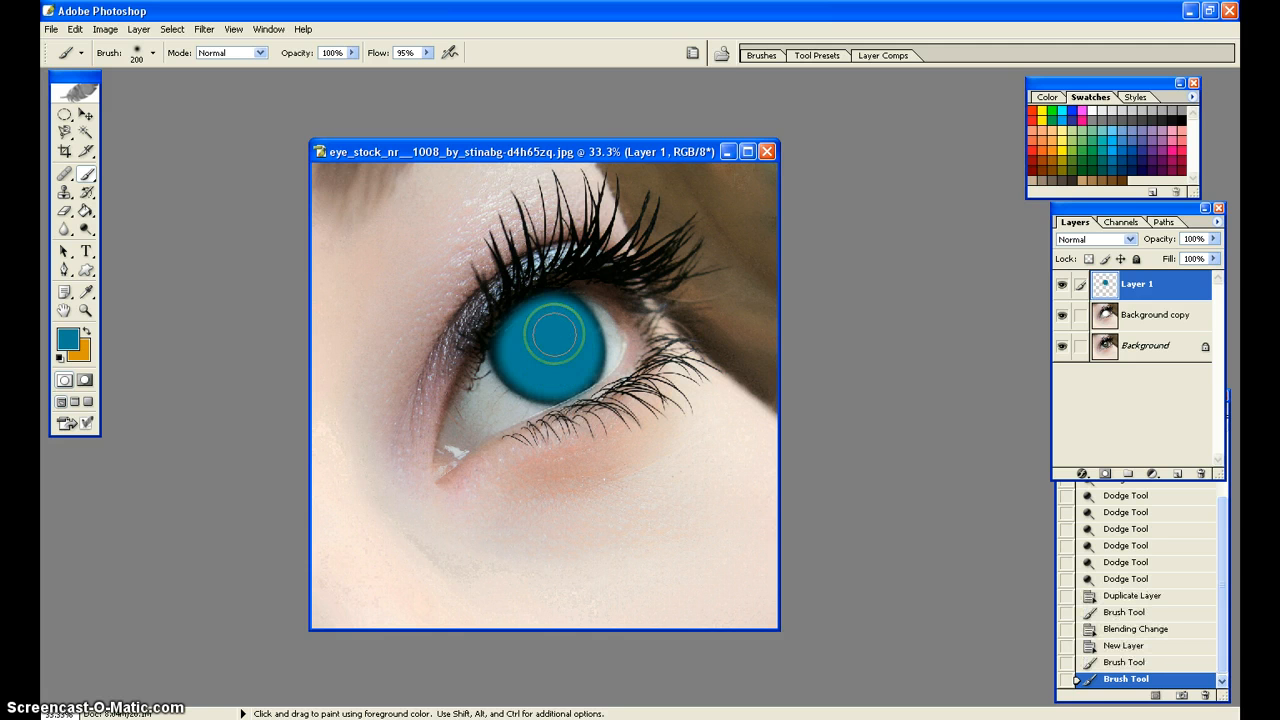
left_click(1129, 239)
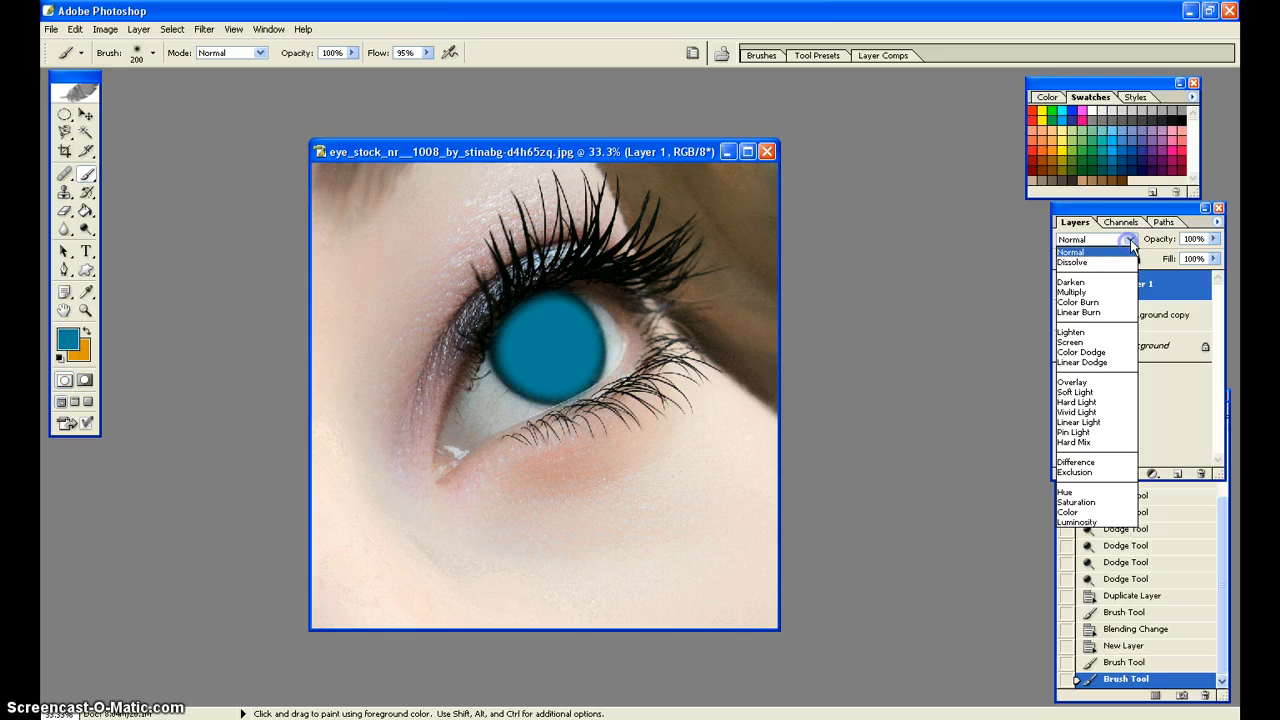
left_click(1106, 383)
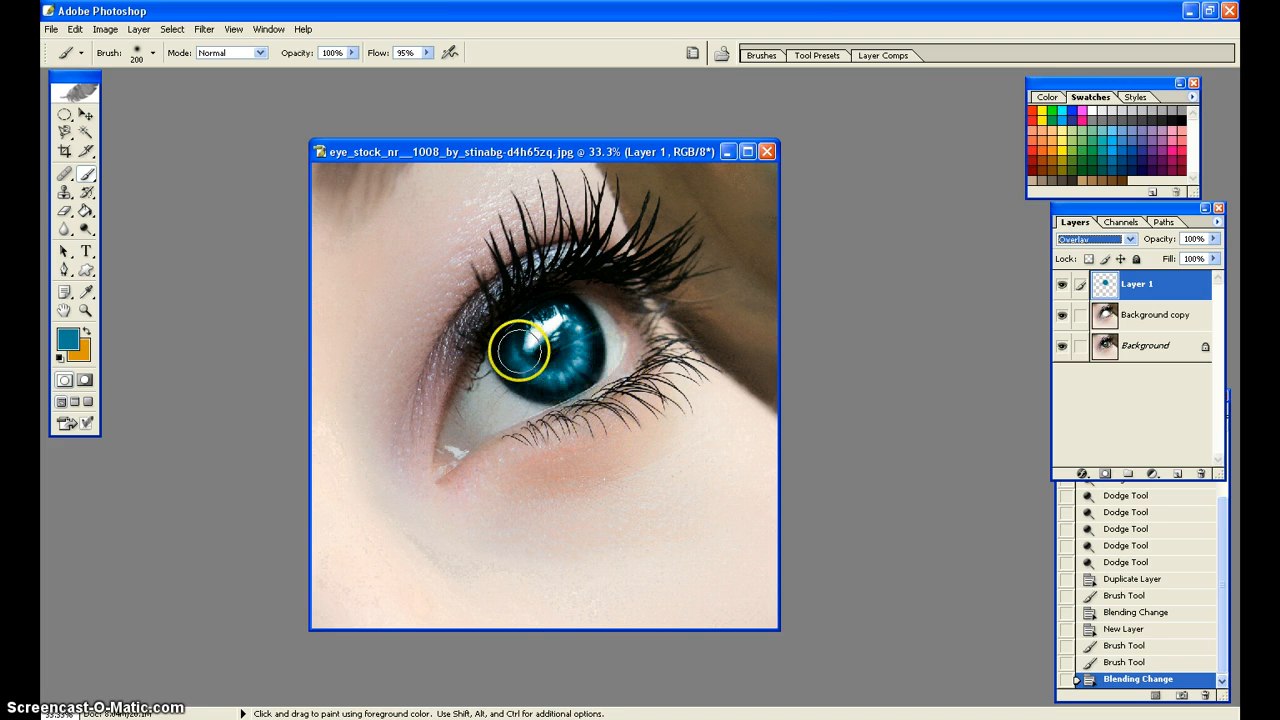
Set the foreground colour to a light sky blue of the same hue
left_click(66, 341)
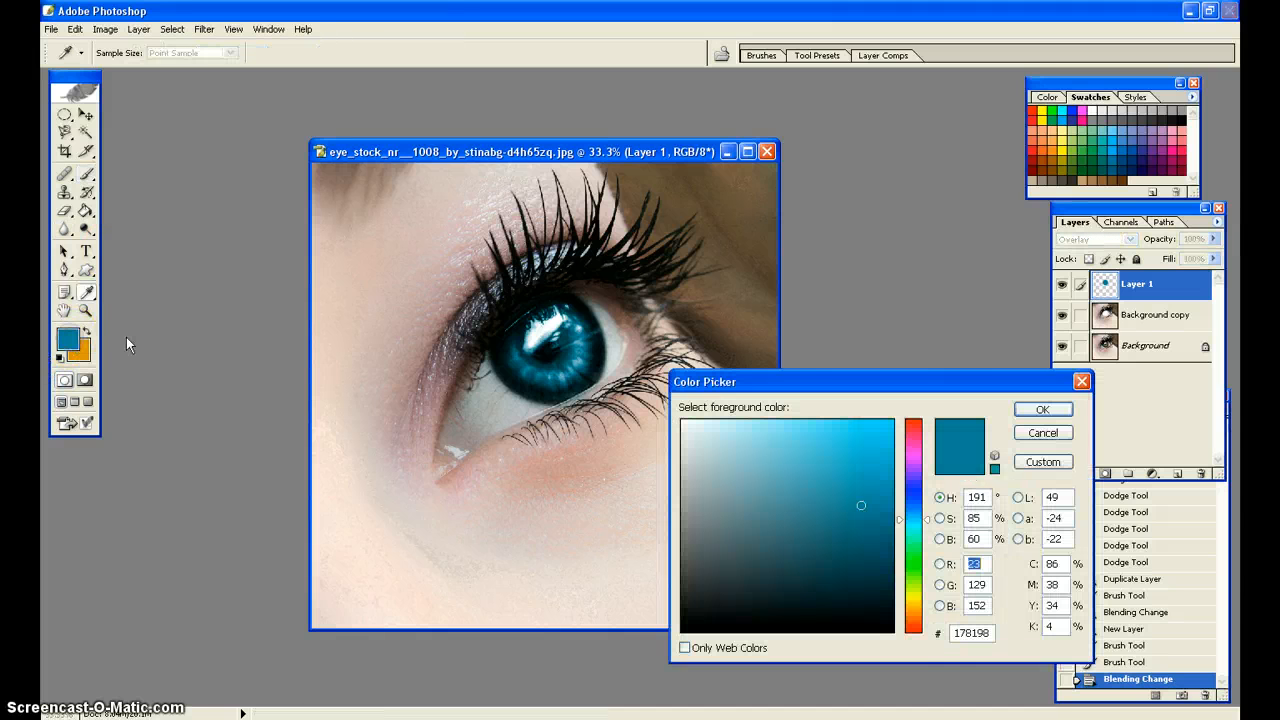
left_click(777, 424)
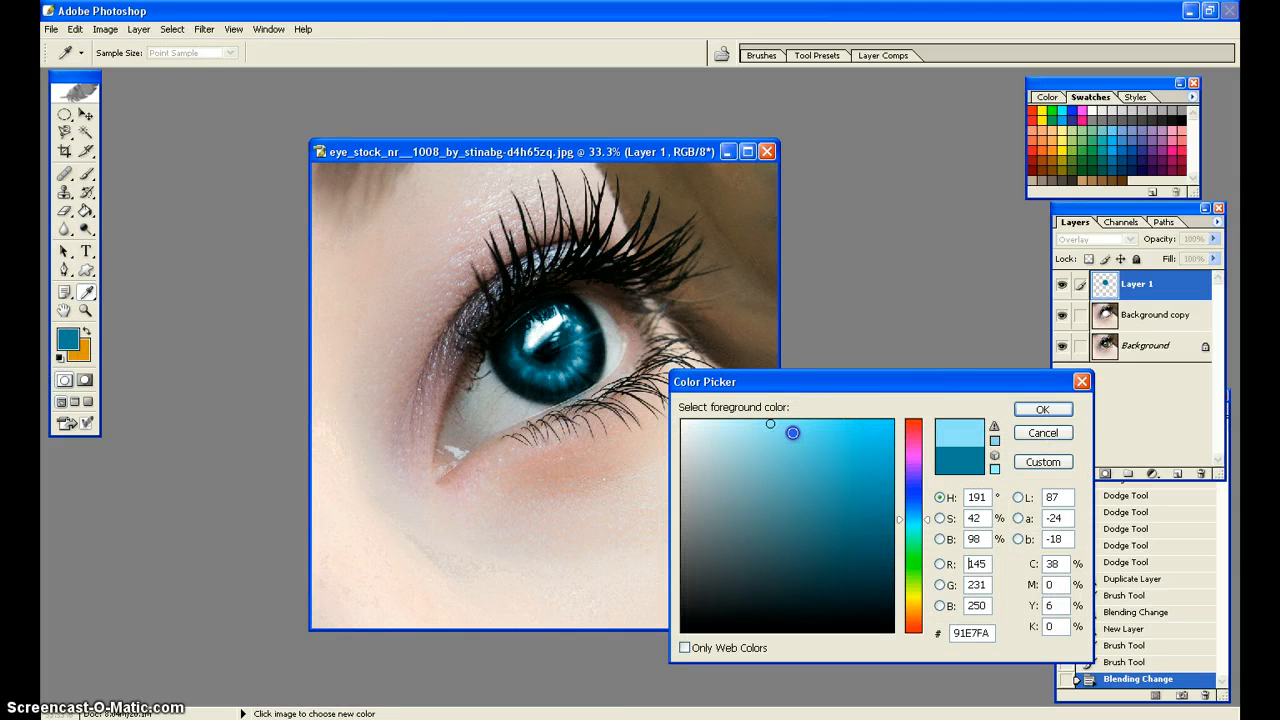
left_click(791, 431)
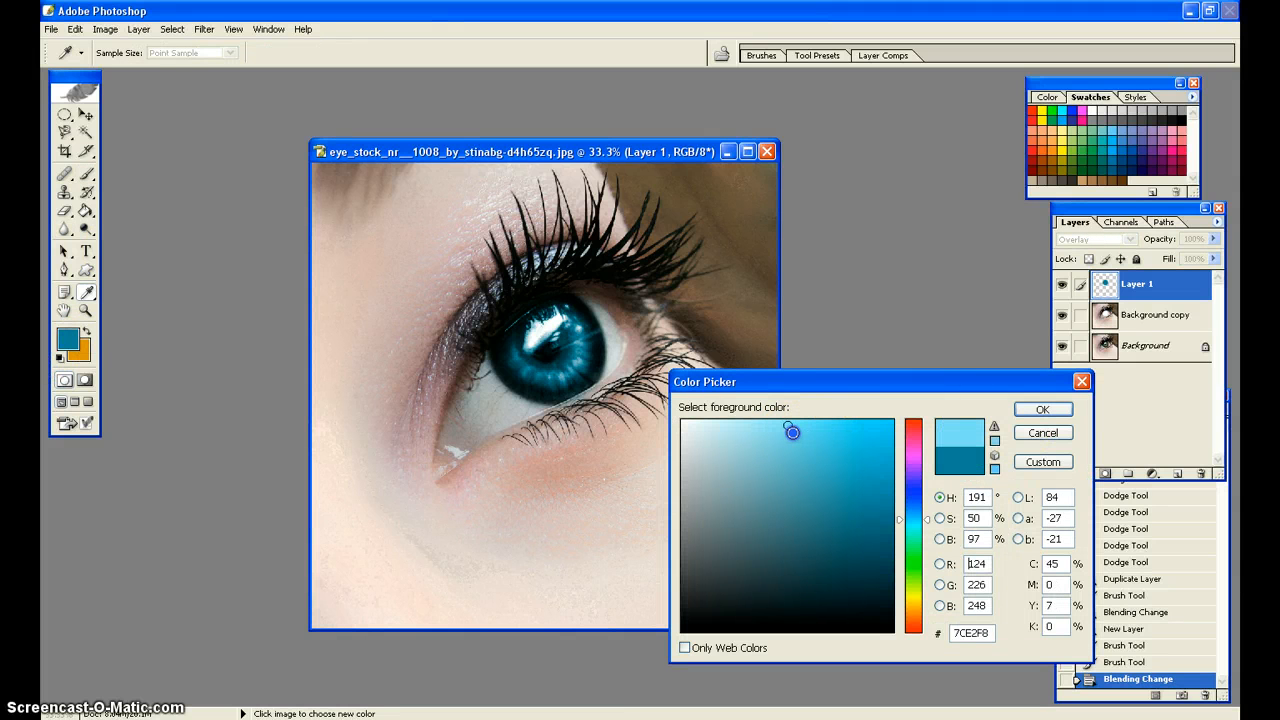
left_click(1040, 408)
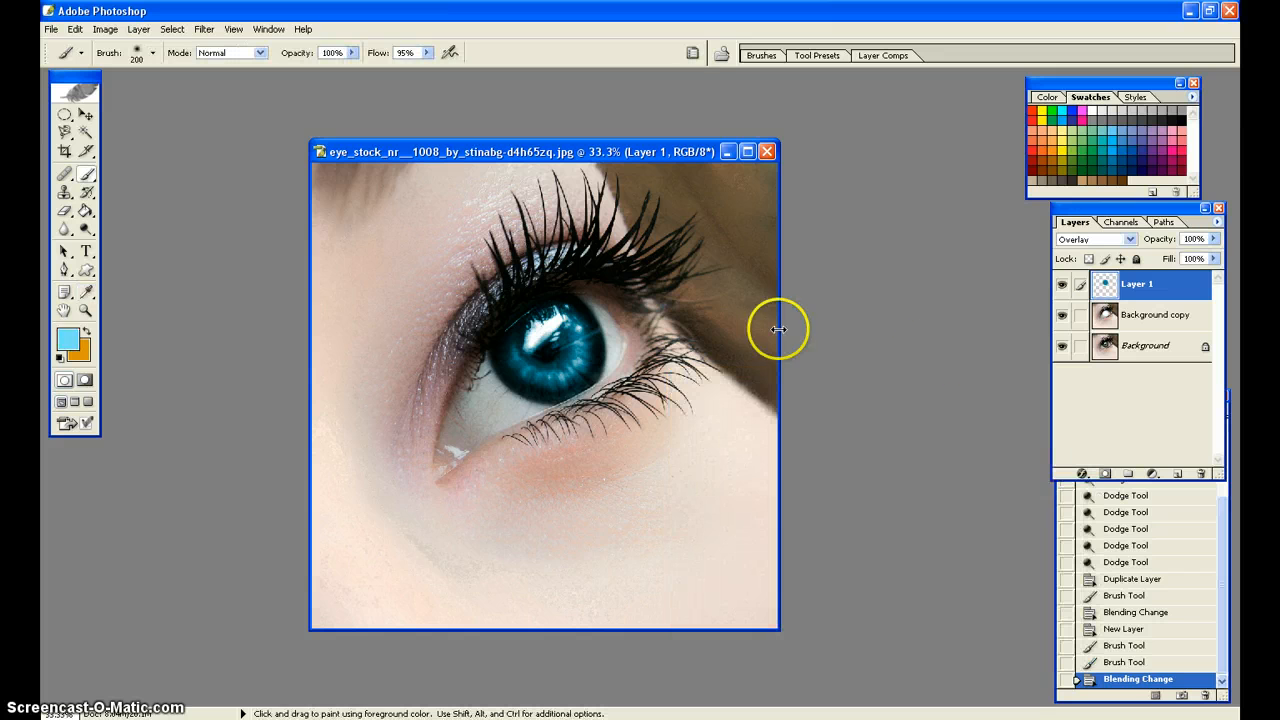
Paint light blue highlights around the pupil on Layer 1 with a soft 65 px brush
left_click(153, 52)
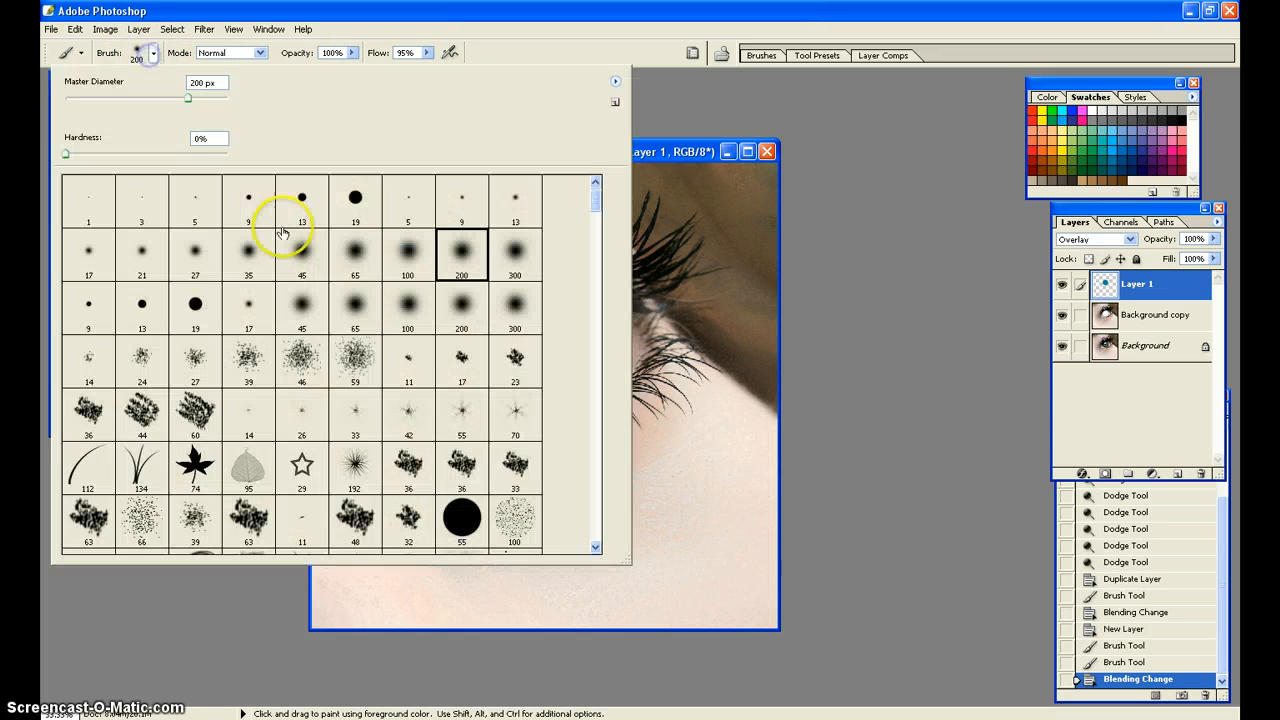
left_click(356, 251)
left_click(815, 240)
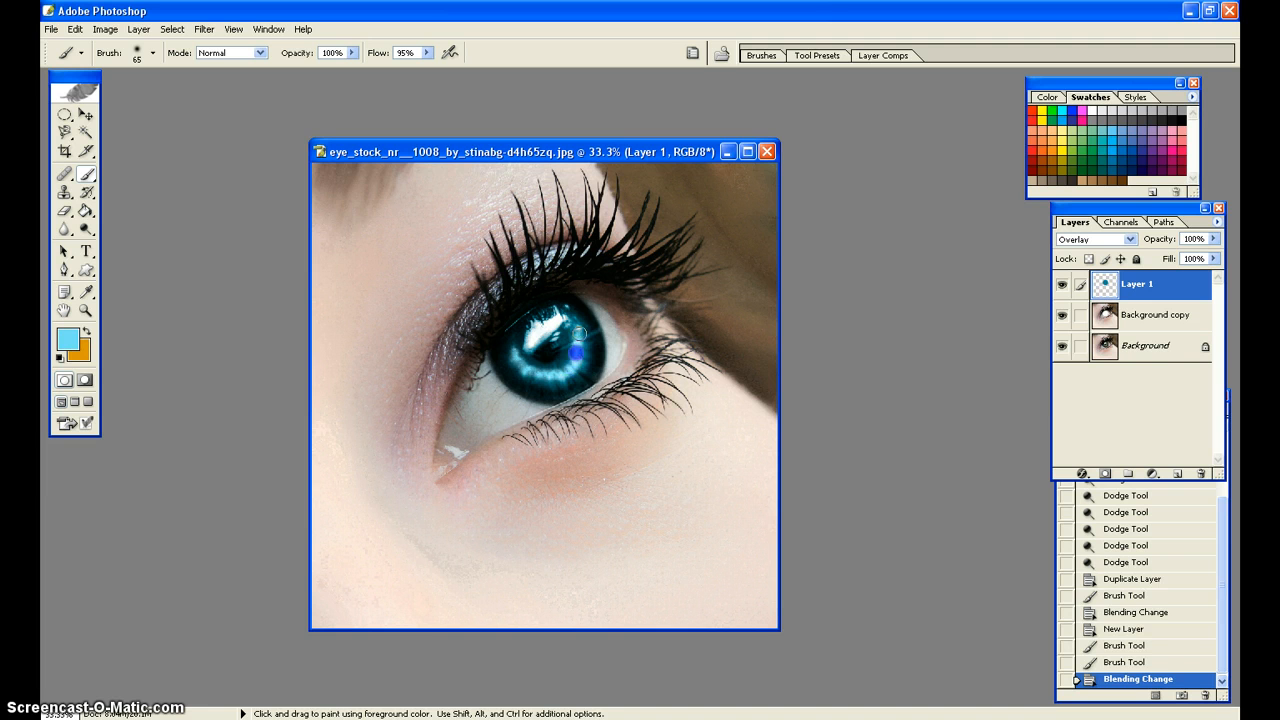
mouse_move(580, 334)
left_mouse_down()
mouse_move(571, 318)
mouse_move(583, 380)
mouse_move(520, 357)
mouse_move(514, 346)
mouse_move(543, 337)
mouse_move(528, 350)
left_mouse_up()
left_click(555, 327)
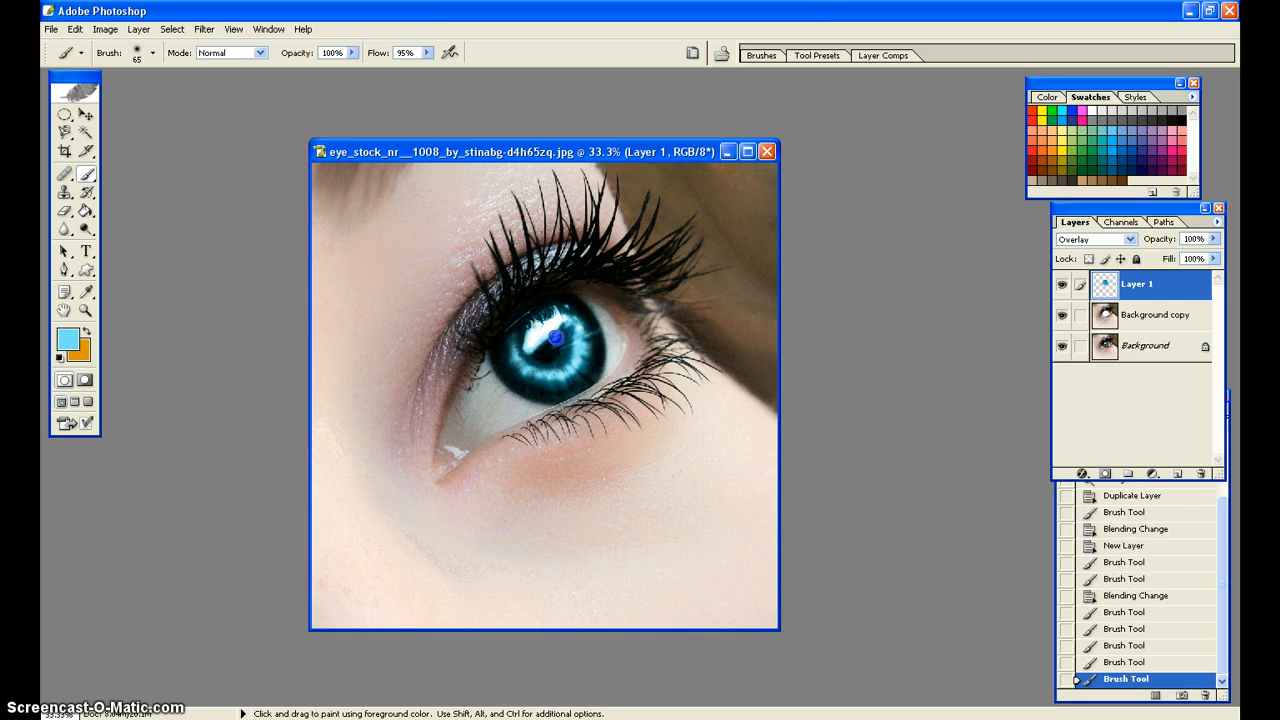
Build up the light blue highlights on Layer 1 with more strokes over the lower and outer parts of the iris
left_click(568, 303)
mouse_move(572, 362)
left_mouse_down()
mouse_move(559, 397)
mouse_move(556, 376)
mouse_move(553, 390)
mouse_move(537, 377)
mouse_move(531, 395)
mouse_move(511, 355)
mouse_move(588, 328)
mouse_move(585, 316)
mouse_move(563, 314)
mouse_move(579, 316)
mouse_move(591, 378)
mouse_move(534, 386)
mouse_move(542, 379)
mouse_move(509, 355)
mouse_move(584, 363)
mouse_move(627, 299)
mouse_move(565, 339)
mouse_move(552, 317)
mouse_move(528, 315)
mouse_move(532, 372)
mouse_move(581, 357)
mouse_move(550, 328)
mouse_move(586, 379)
mouse_move(582, 322)
left_mouse_up()
mouse_move(607, 392)
left_mouse_down()
mouse_move(586, 349)
mouse_move(574, 384)
left_mouse_up()
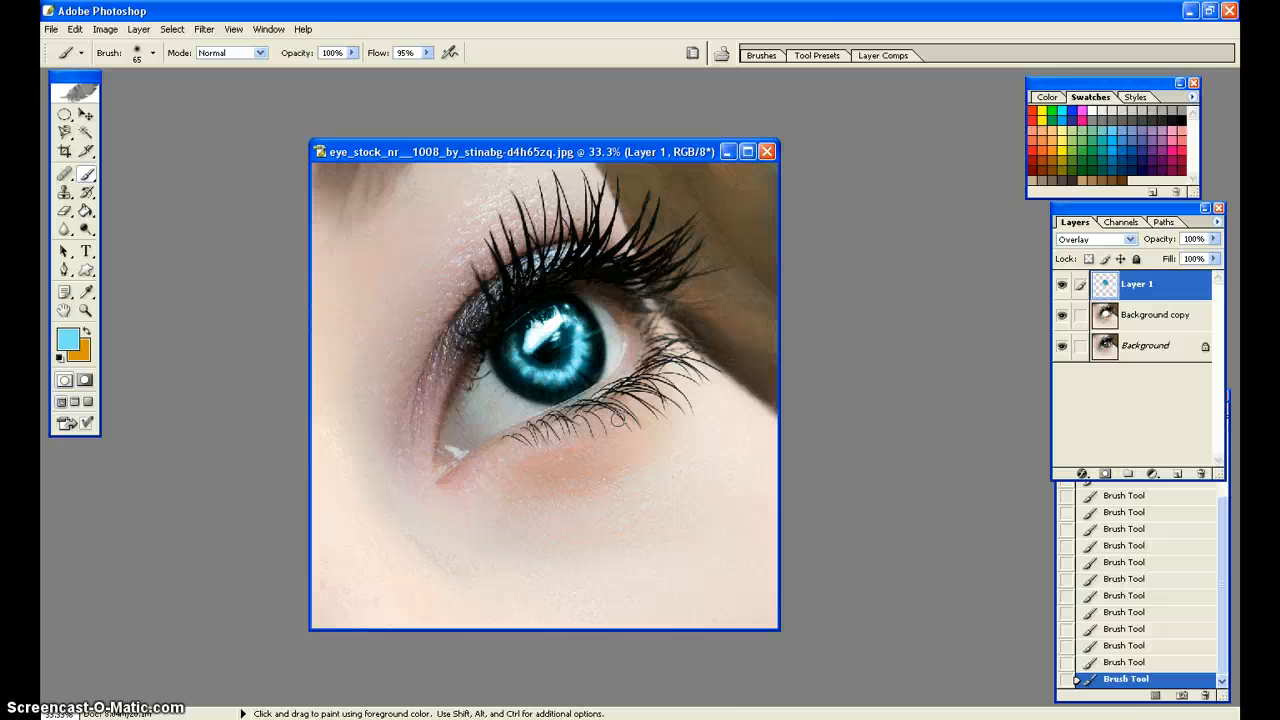
mouse_move(545, 400)
left_mouse_down()
mouse_move(570, 420)
mouse_move(606, 324)
mouse_move(569, 311)
mouse_move(607, 356)
mouse_move(586, 336)
mouse_move(675, 327)
mouse_move(662, 347)
mouse_move(591, 339)
left_mouse_up()
mouse_move(640, 430)
left_mouse_down()
mouse_move(543, 371)
mouse_move(529, 378)
mouse_move(505, 352)
mouse_move(510, 361)
left_mouse_up()
mouse_move(562, 418)
left_mouse_down()
mouse_move(560, 446)
mouse_move(578, 451)
mouse_move(586, 491)
mouse_move(574, 474)
left_mouse_up()
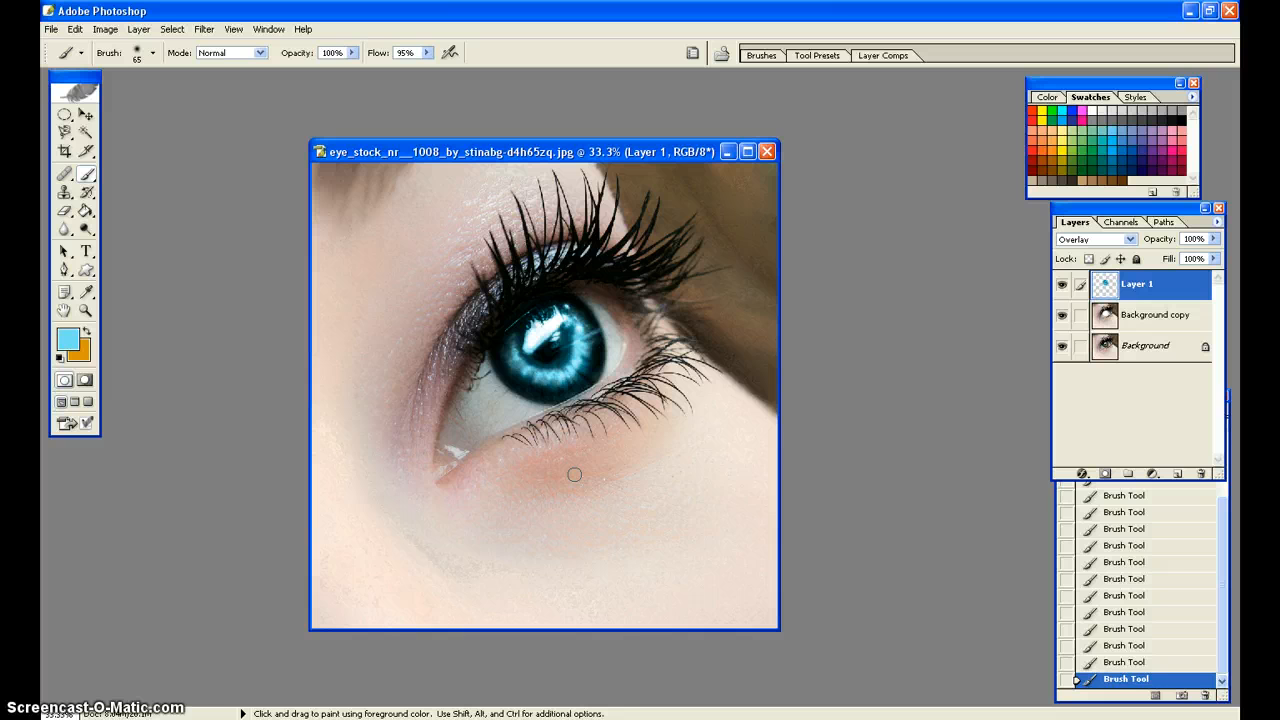
left_click_drag(512, 432, 509, 430)
Create a new empty layer above Layer 1 with the default settings
left_click(138, 29)
mouse_move(150, 47)
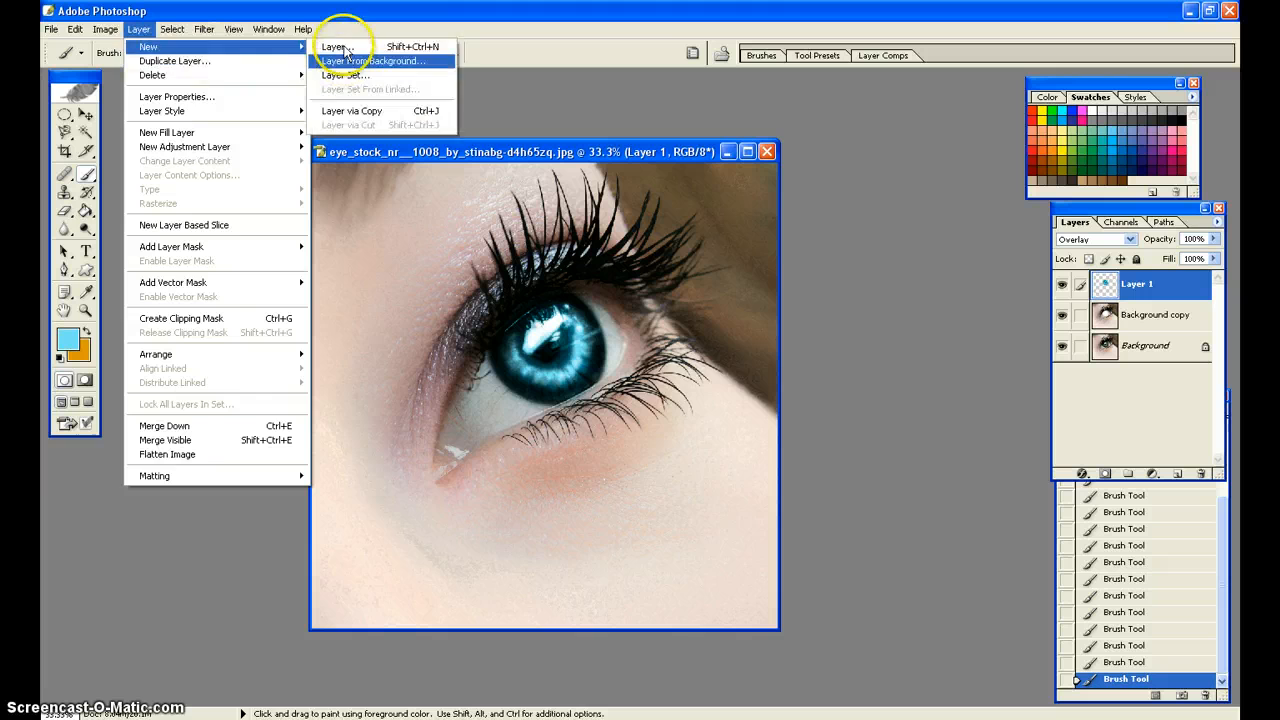
left_click(345, 49)
left_click(948, 331)
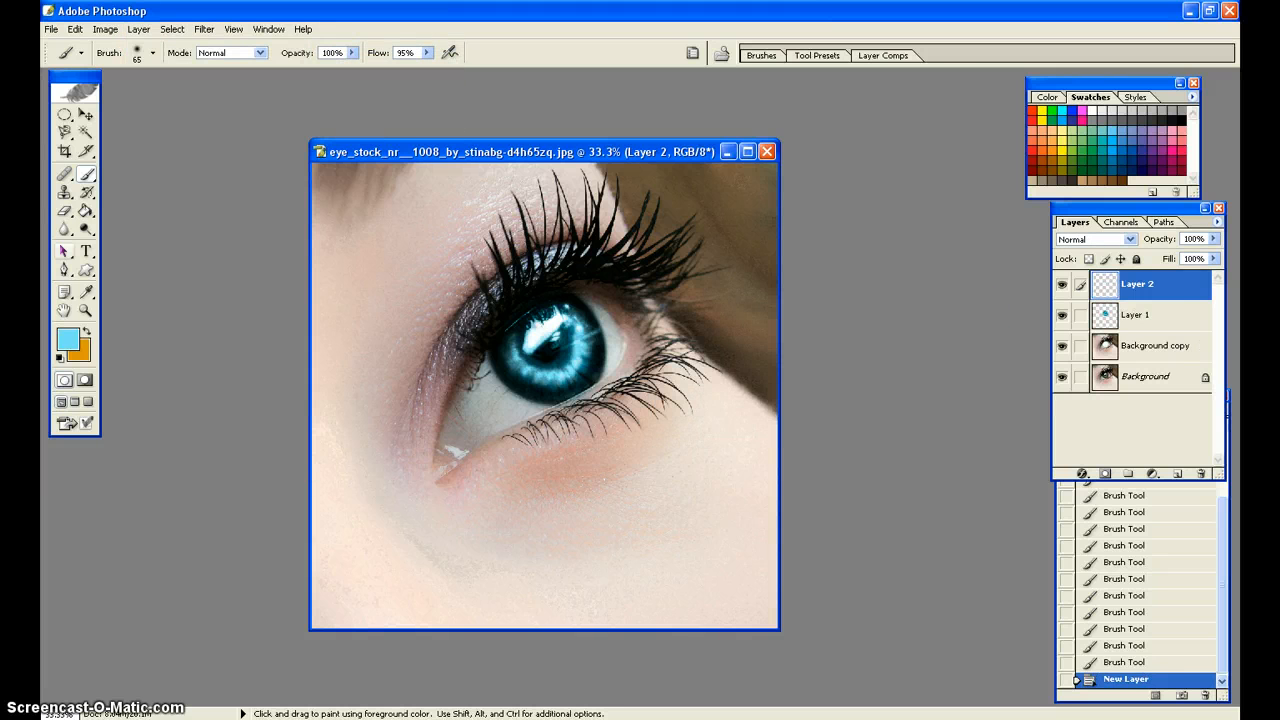
Set the foreground colour to the dark teal blue 0E768C
left_click(68, 338)
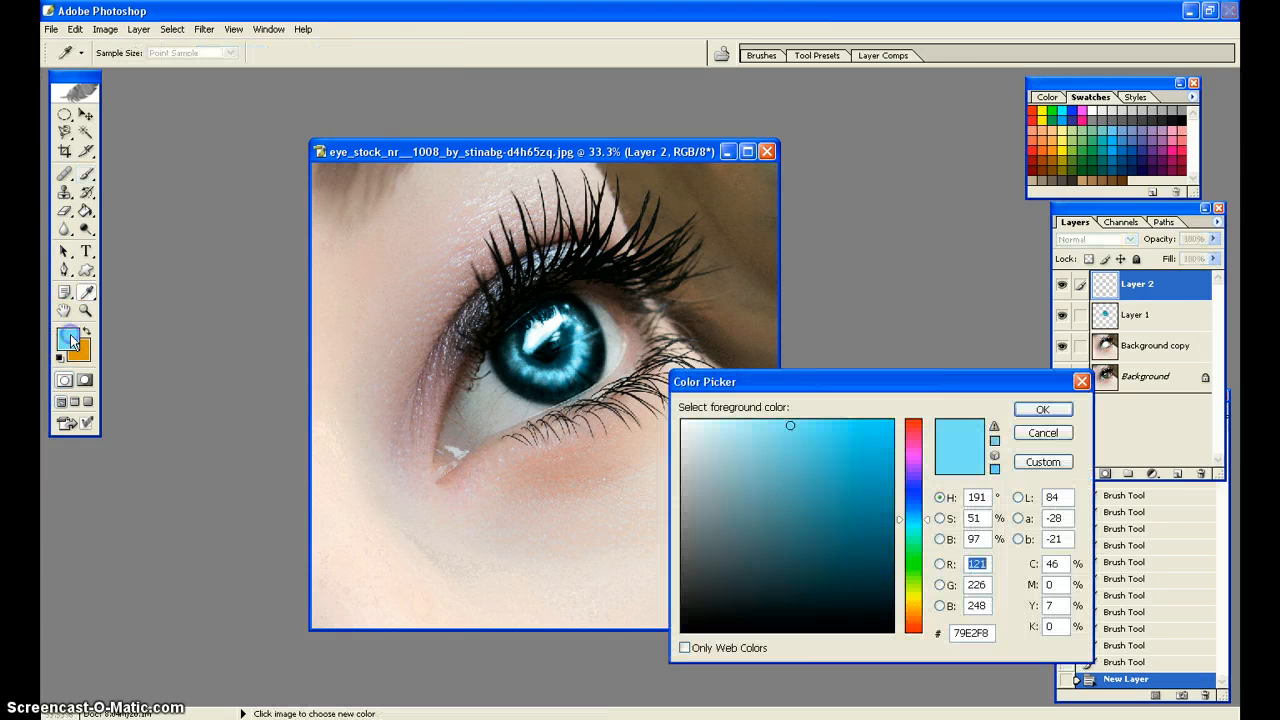
left_click(872, 515)
left_click(1042, 410)
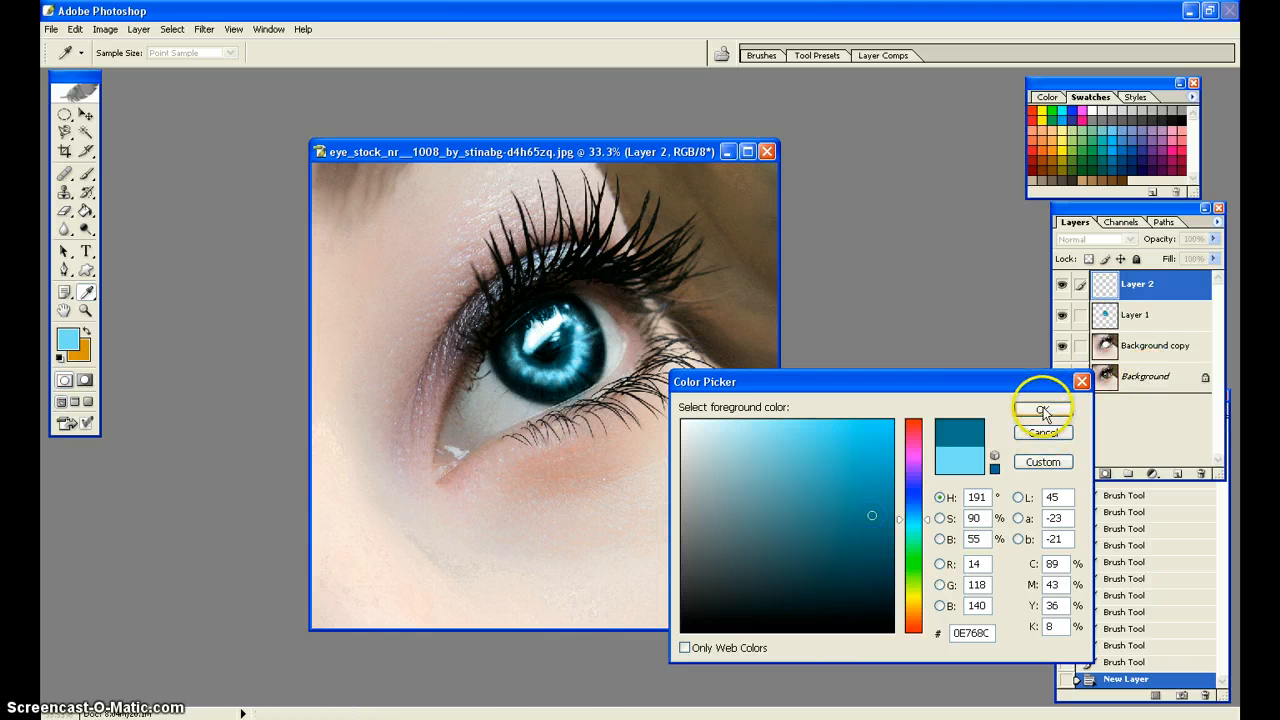
left_click(1042, 410)
Switch to the Brush tool with the soft 200 px preset at 0% hardness
key("b")
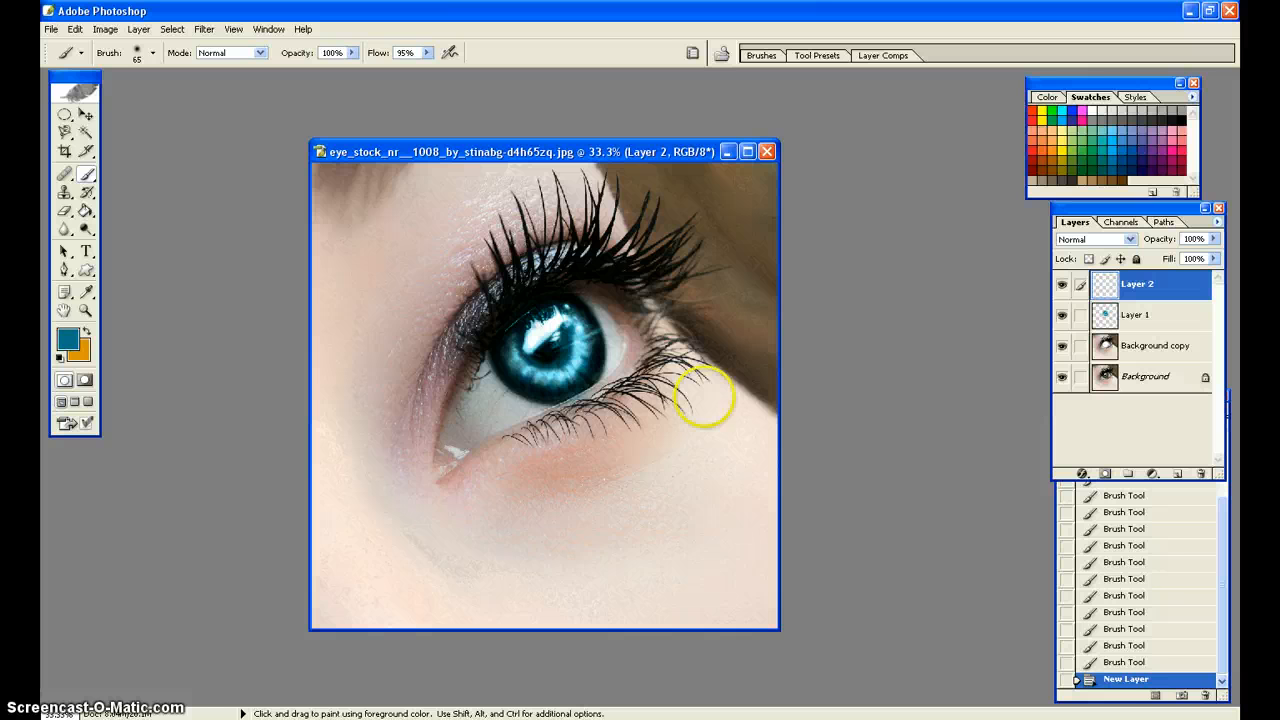
left_click(152, 53)
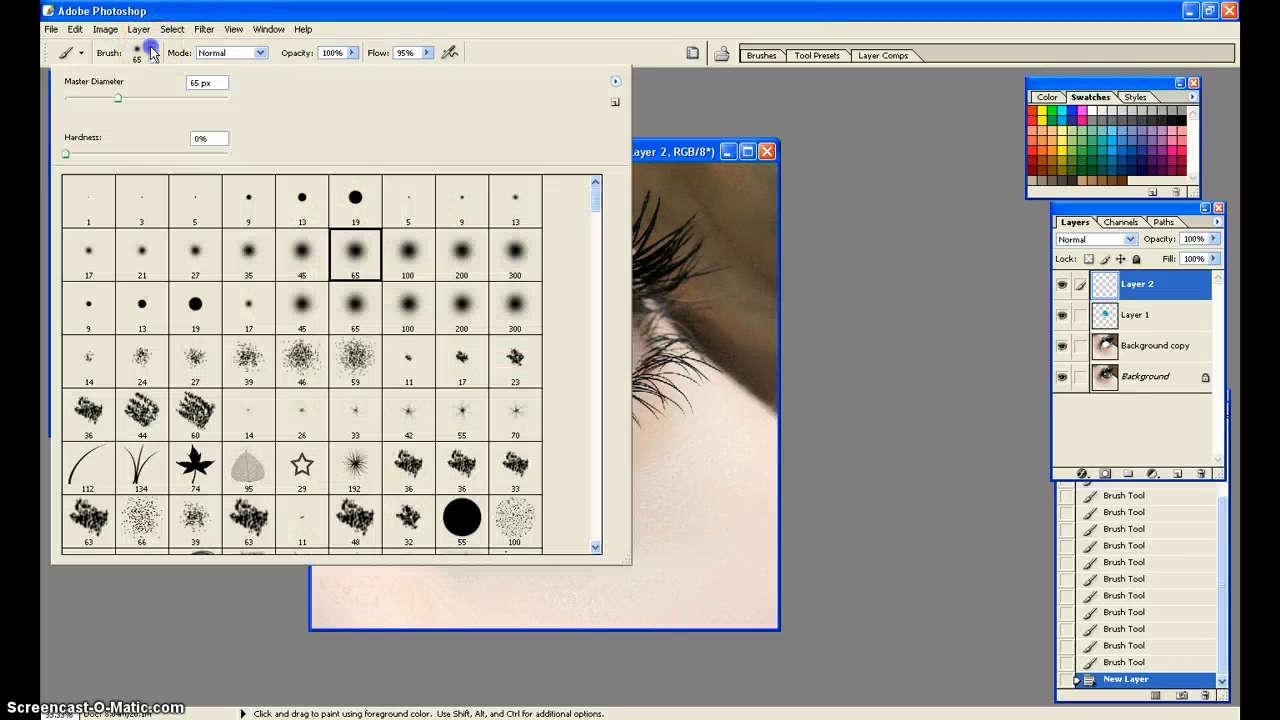
left_click(510, 257)
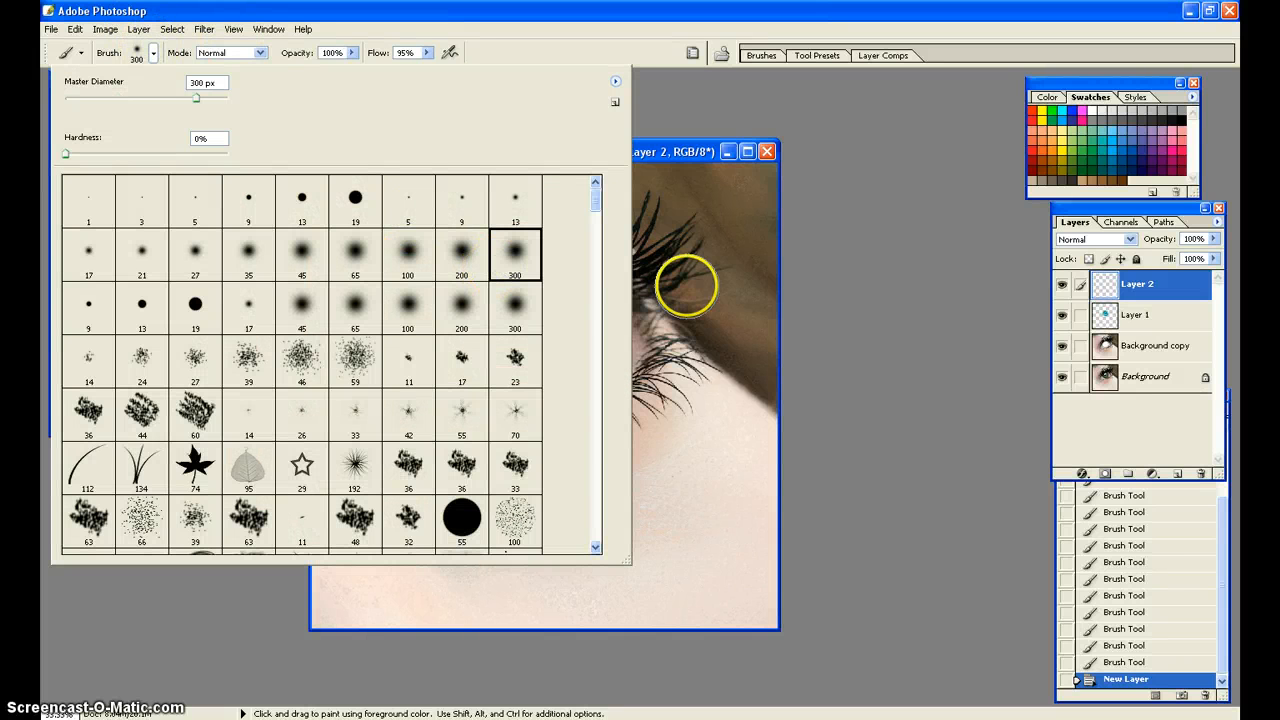
left_click(463, 256)
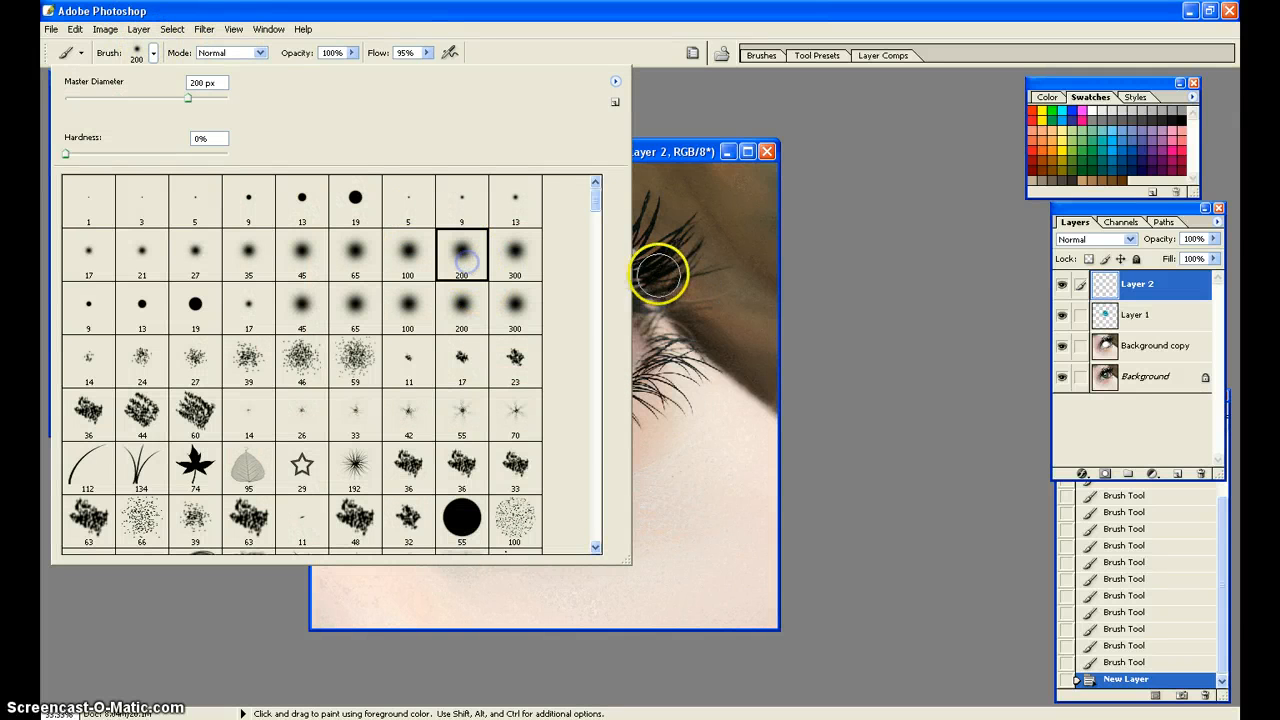
left_click(854, 318)
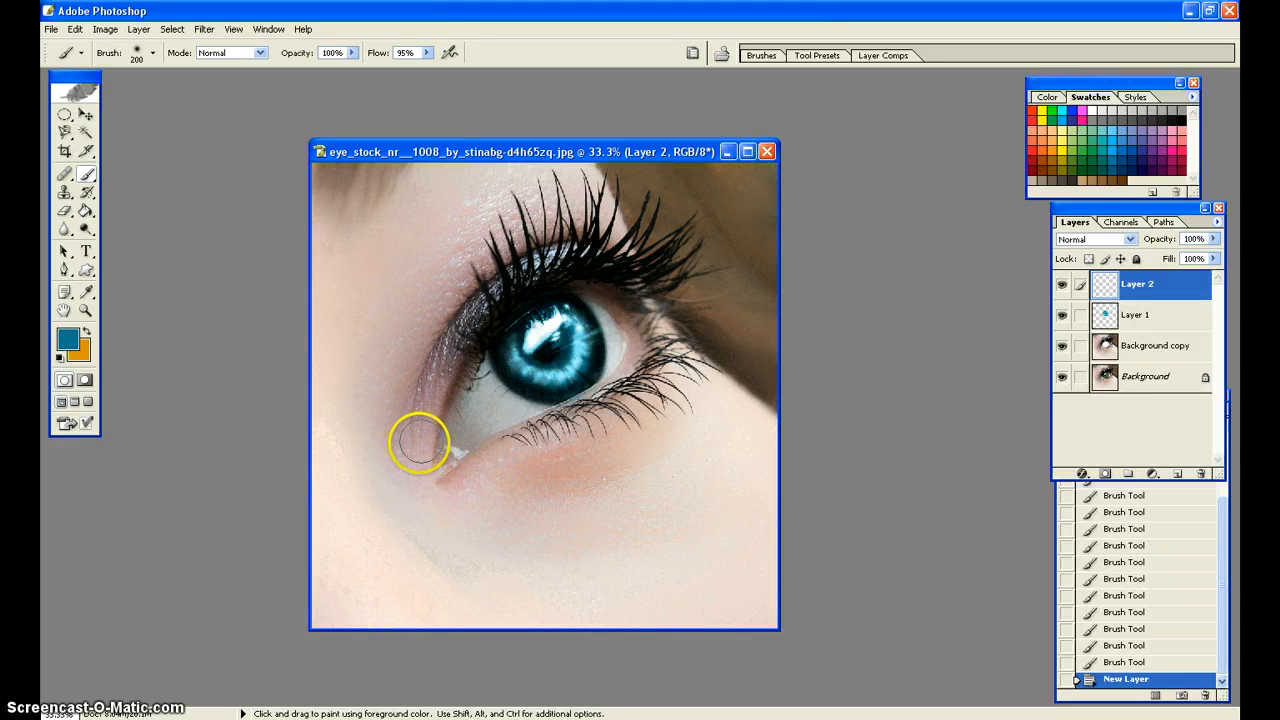
mouse_move(414, 457)
left_mouse_down()
mouse_move(440, 352)
mouse_move(475, 298)
mouse_move(594, 226)
left_mouse_up()
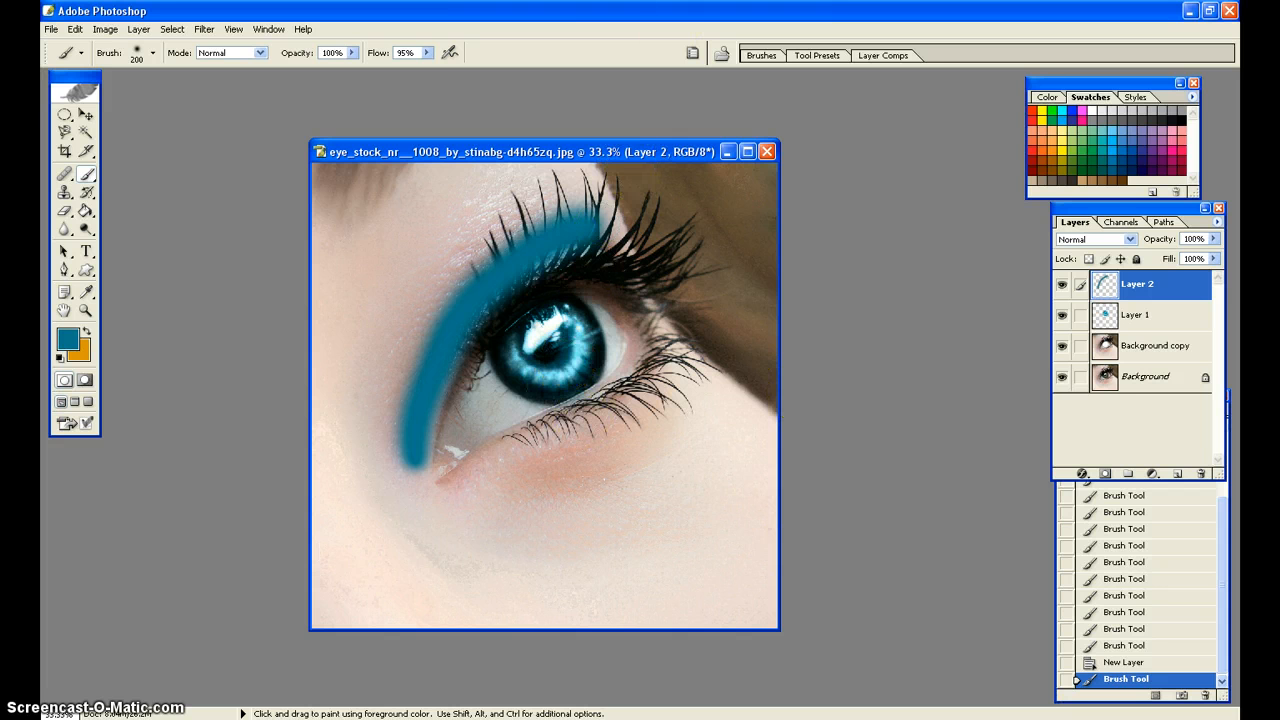
left_click(1204, 694)
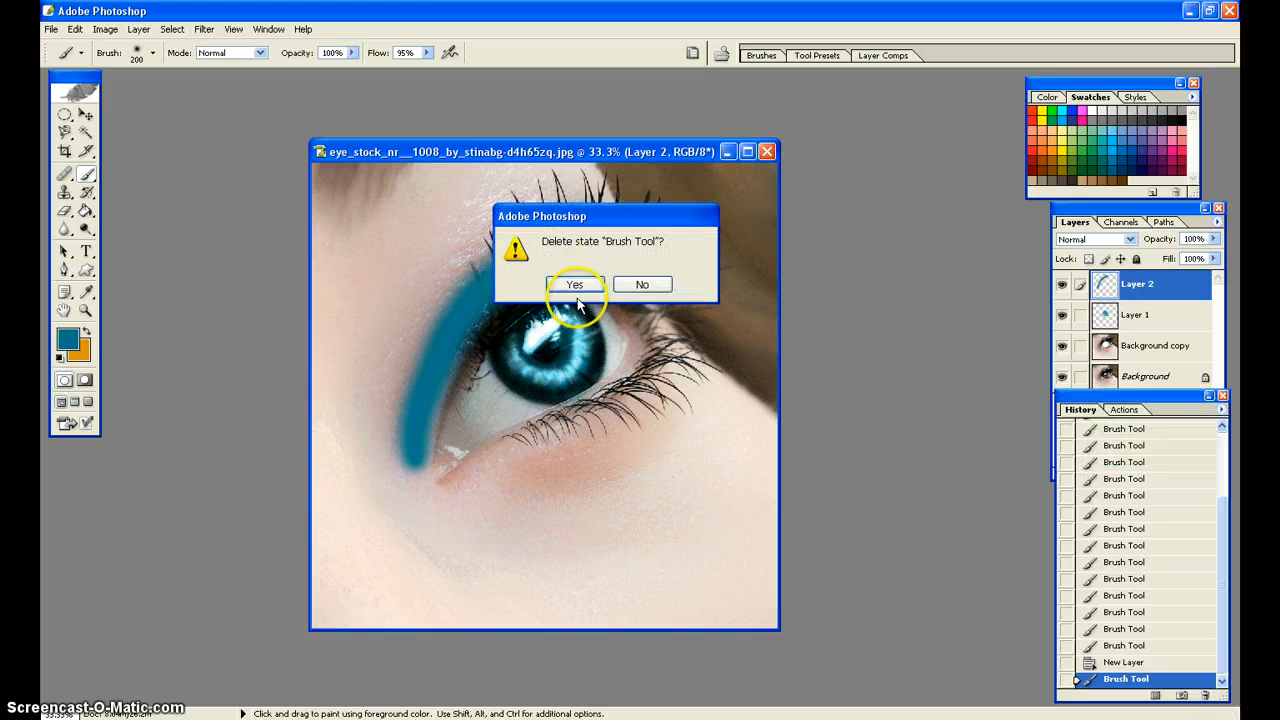
left_click(571, 284)
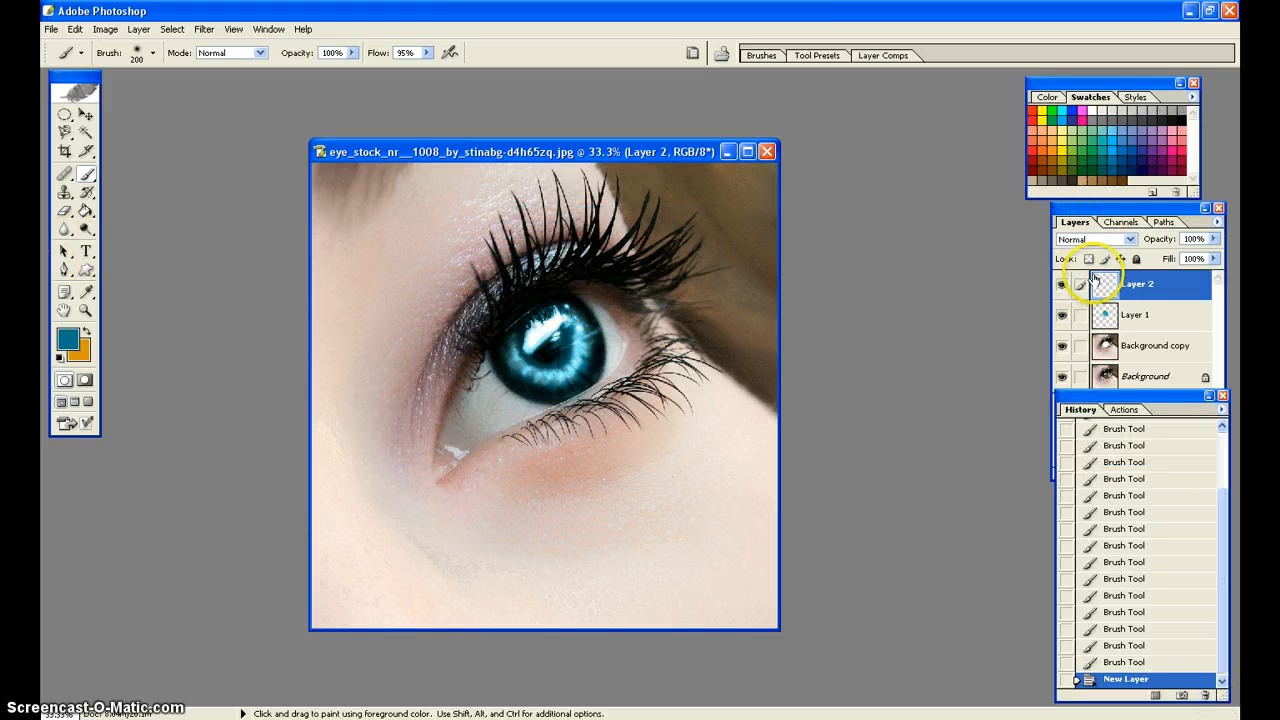
Set Layer 2's blending mode to Soft Light and paint teal eyeshadow over the upper eyelid, inner corner and lower lash line
left_click(1133, 245)
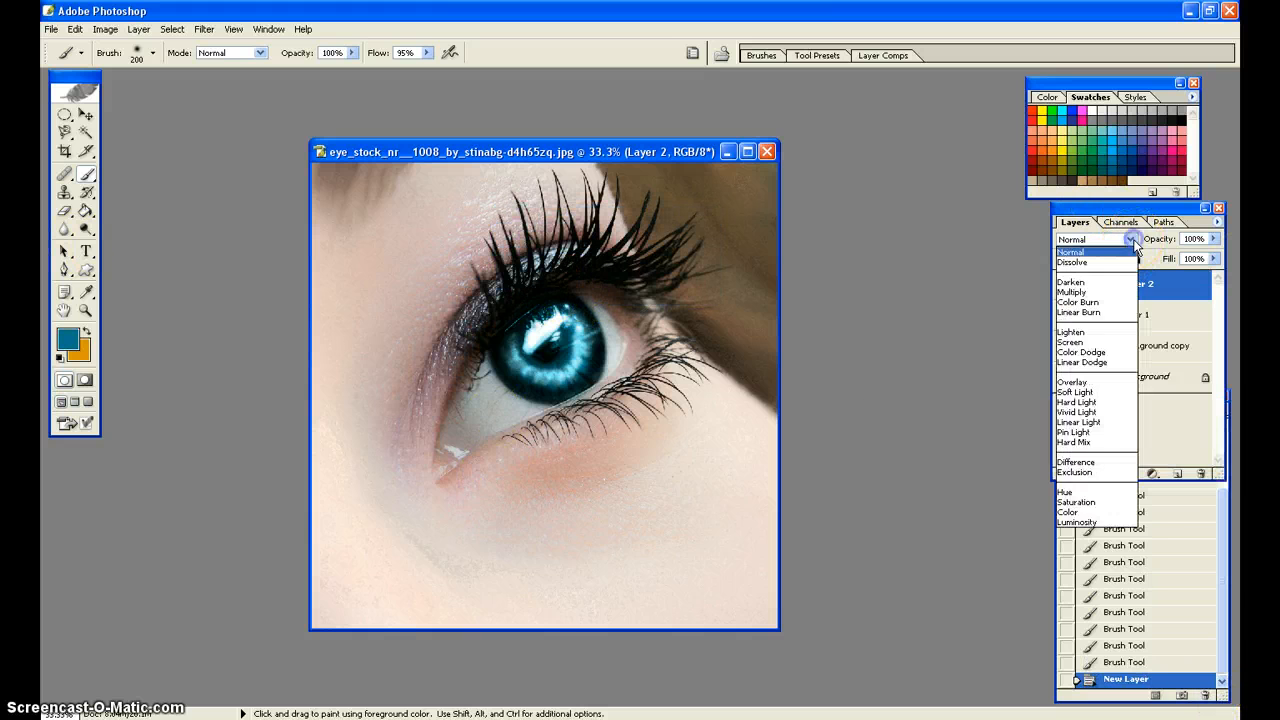
left_click(1080, 389)
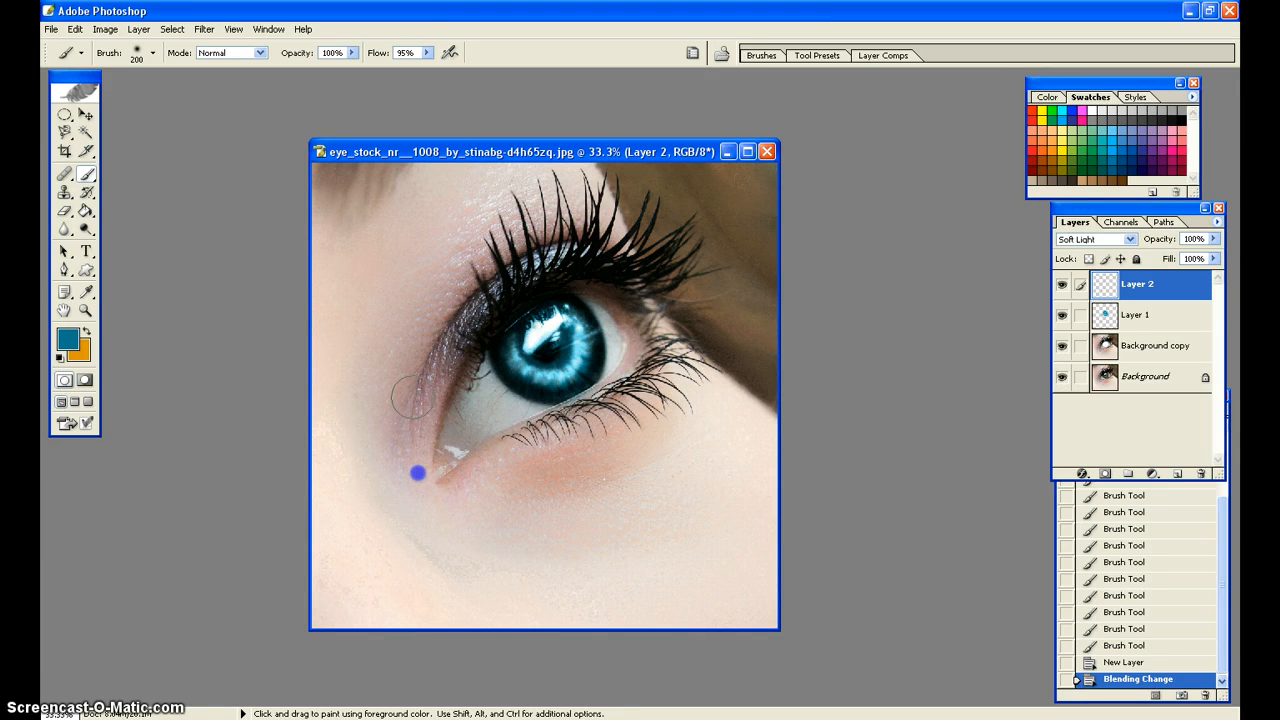
mouse_move(442, 311)
left_mouse_down()
mouse_move(572, 198)
mouse_move(619, 237)
mouse_move(582, 240)
mouse_move(470, 316)
mouse_move(451, 344)
mouse_move(424, 479)
mouse_move(397, 390)
mouse_move(403, 349)
mouse_move(462, 222)
mouse_move(499, 189)
mouse_move(572, 172)
mouse_move(591, 199)
mouse_move(532, 209)
mouse_move(483, 264)
mouse_move(503, 214)
mouse_move(471, 248)
mouse_move(549, 213)
mouse_move(619, 253)
left_mouse_up()
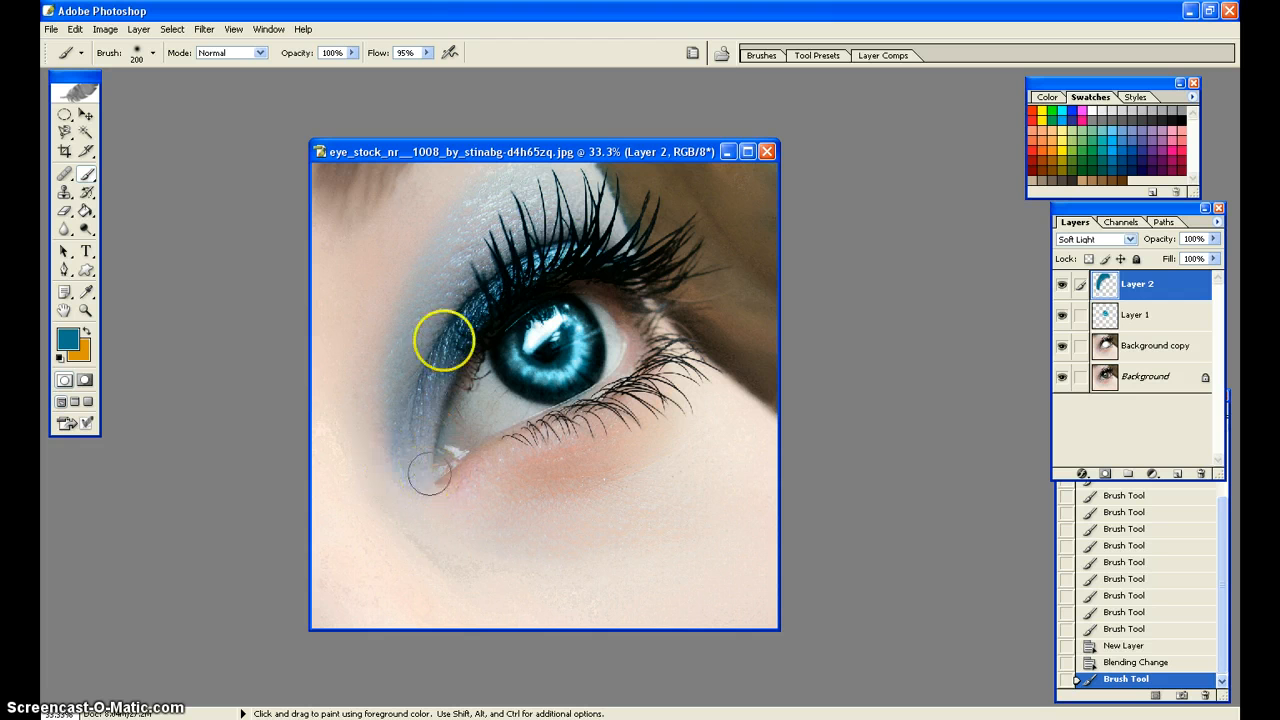
left_click_drag(434, 378, 439, 368)
left_click_drag(414, 473, 416, 474)
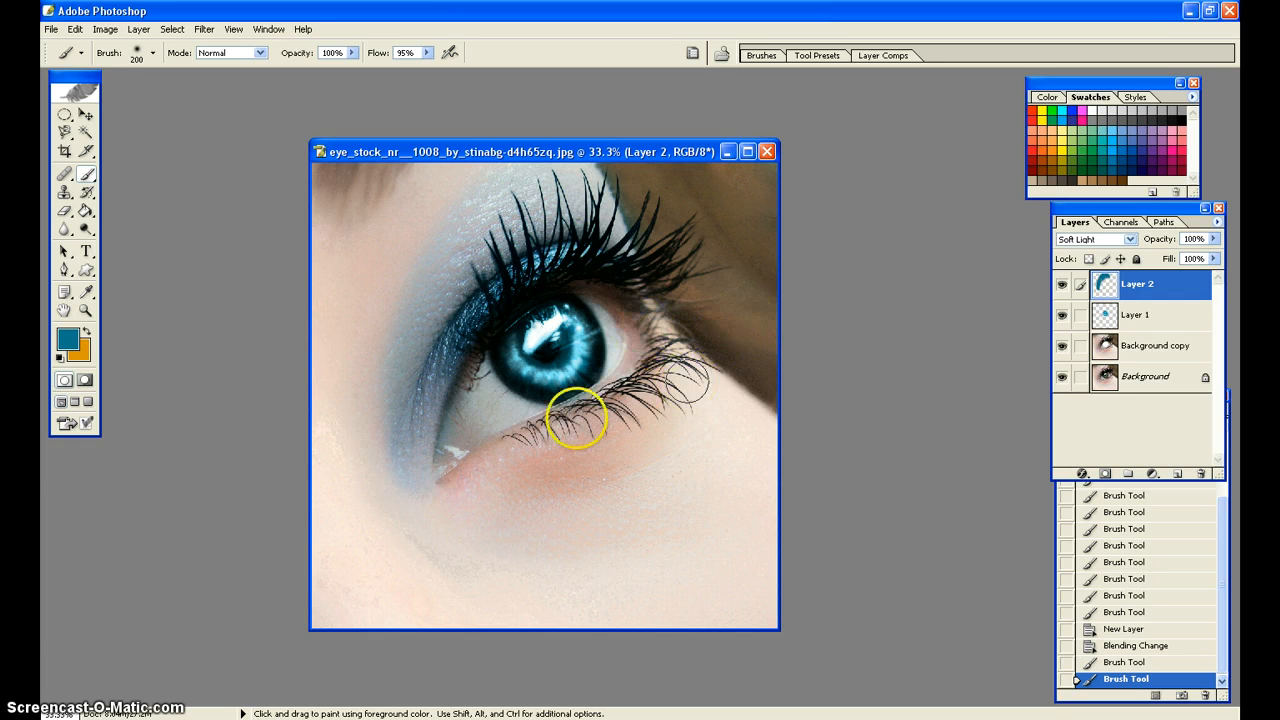
mouse_move(457, 477)
left_mouse_down()
mouse_move(453, 489)
mouse_move(603, 414)
mouse_move(659, 366)
mouse_move(663, 329)
mouse_move(688, 322)
left_mouse_up()
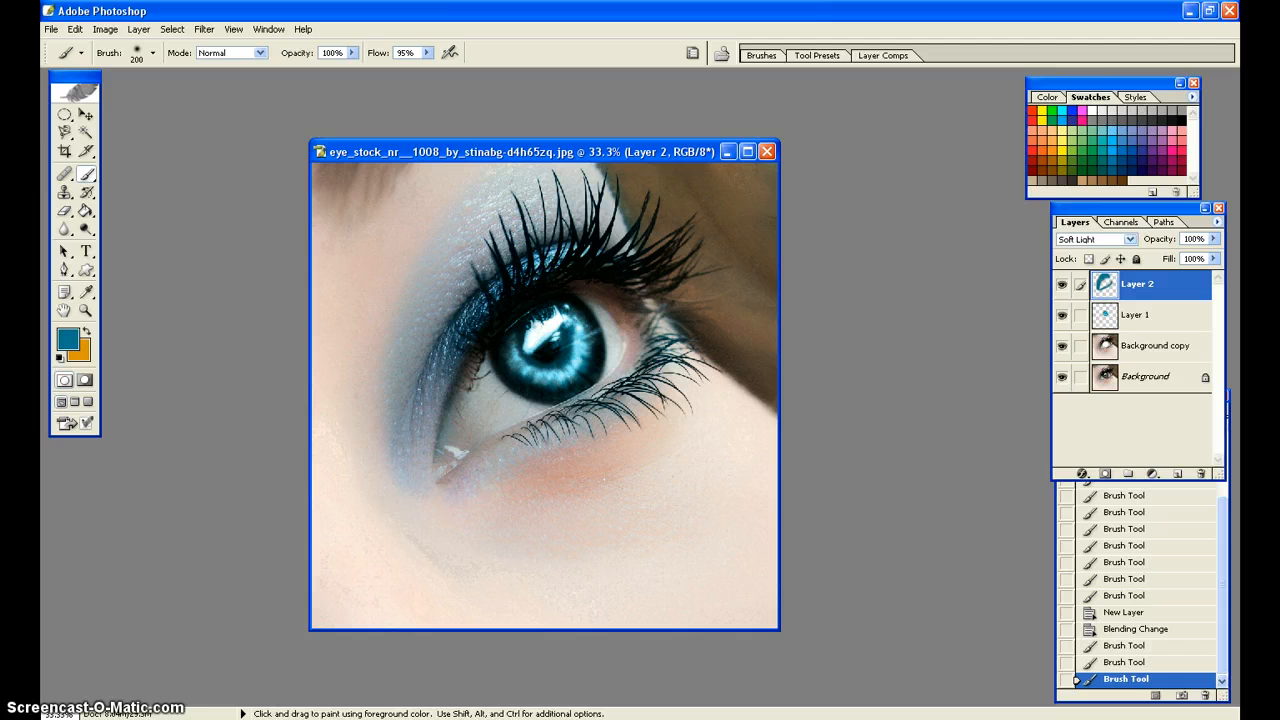
Set the foreground colour to the hot pink EE0DA7 and paint it on Layer 2 along the lower lash line from corner to corner
left_click(67, 341)
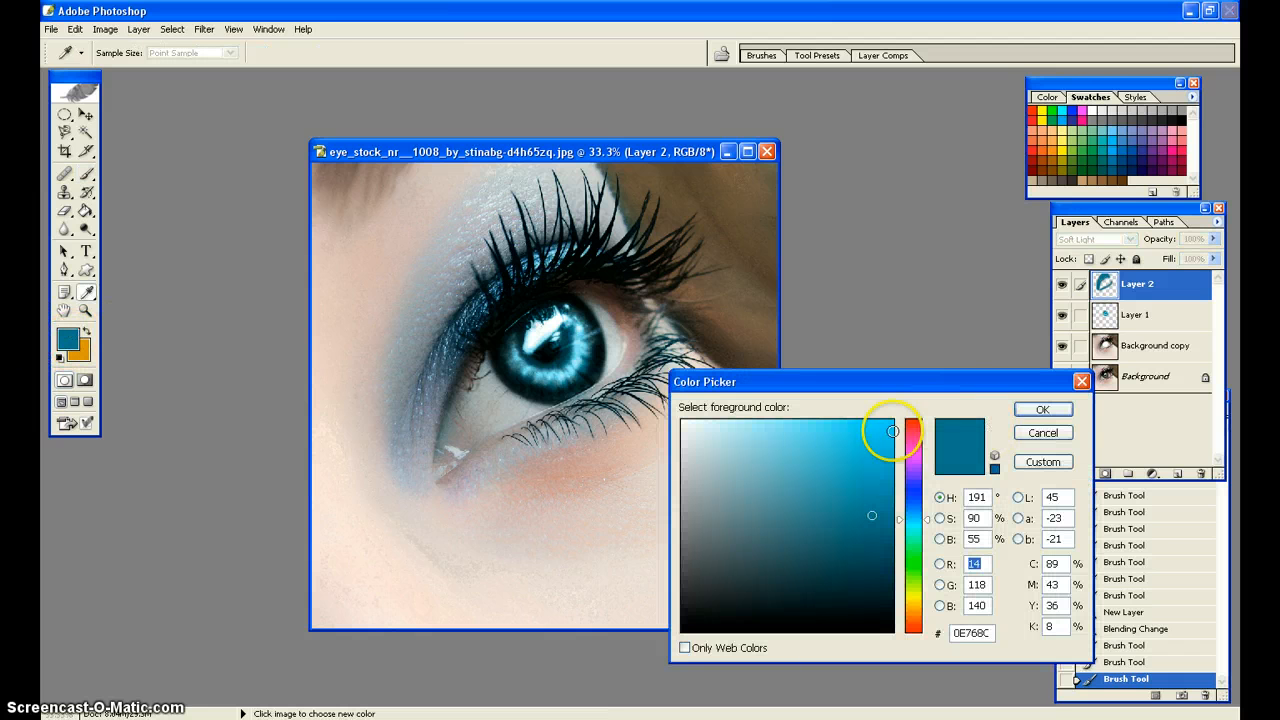
left_click(913, 453)
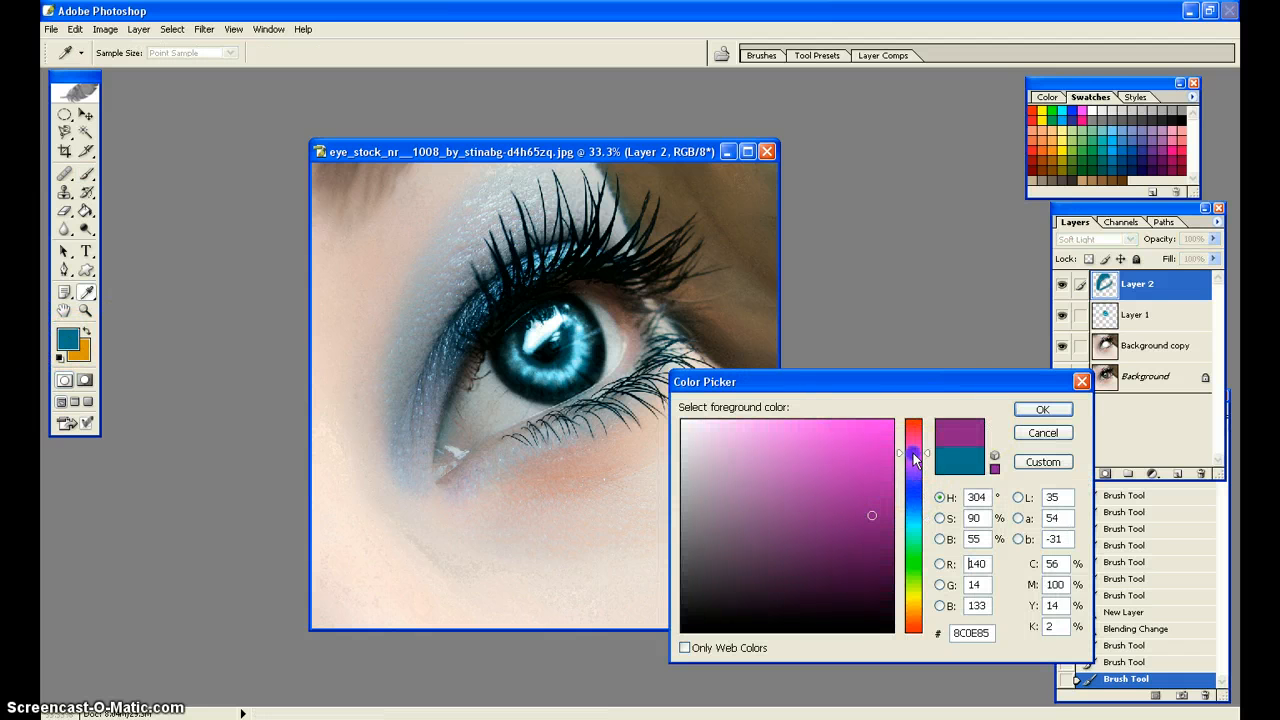
left_click_drag(913, 453, 913, 443)
left_click(883, 438)
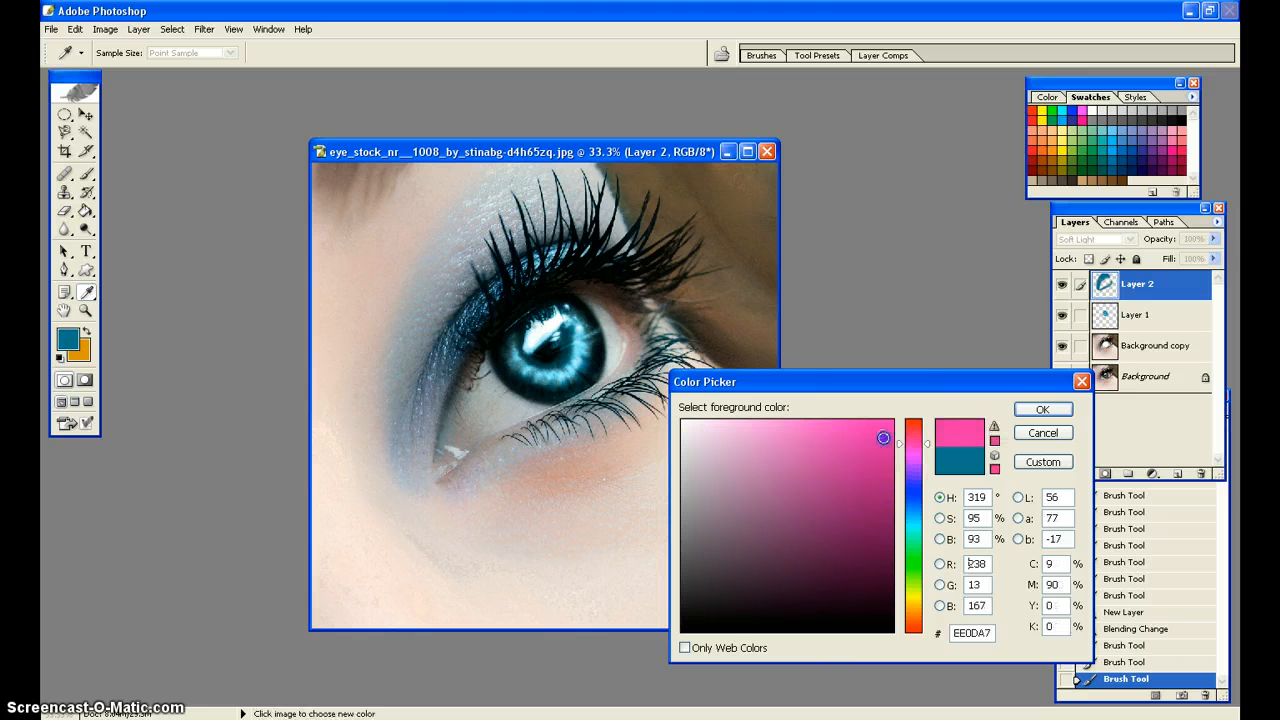
left_click(1045, 409)
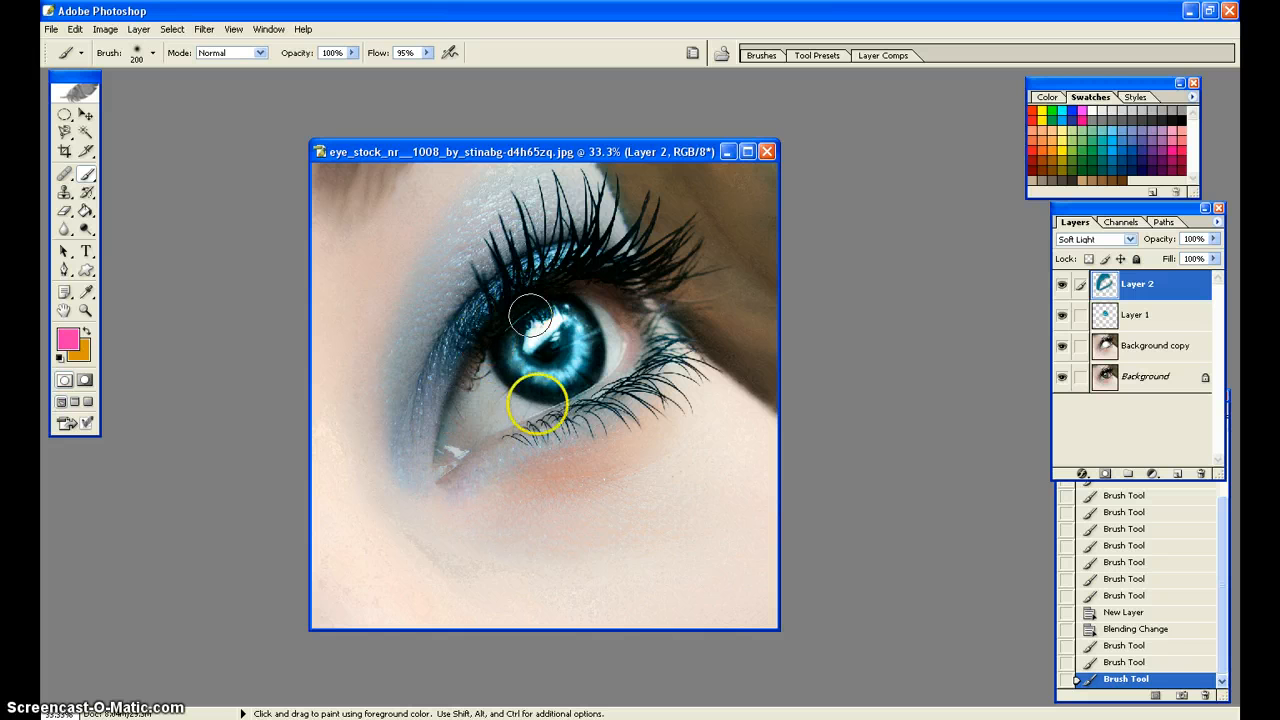
mouse_move(449, 487)
left_mouse_down()
mouse_move(634, 398)
mouse_move(676, 320)
left_mouse_up()
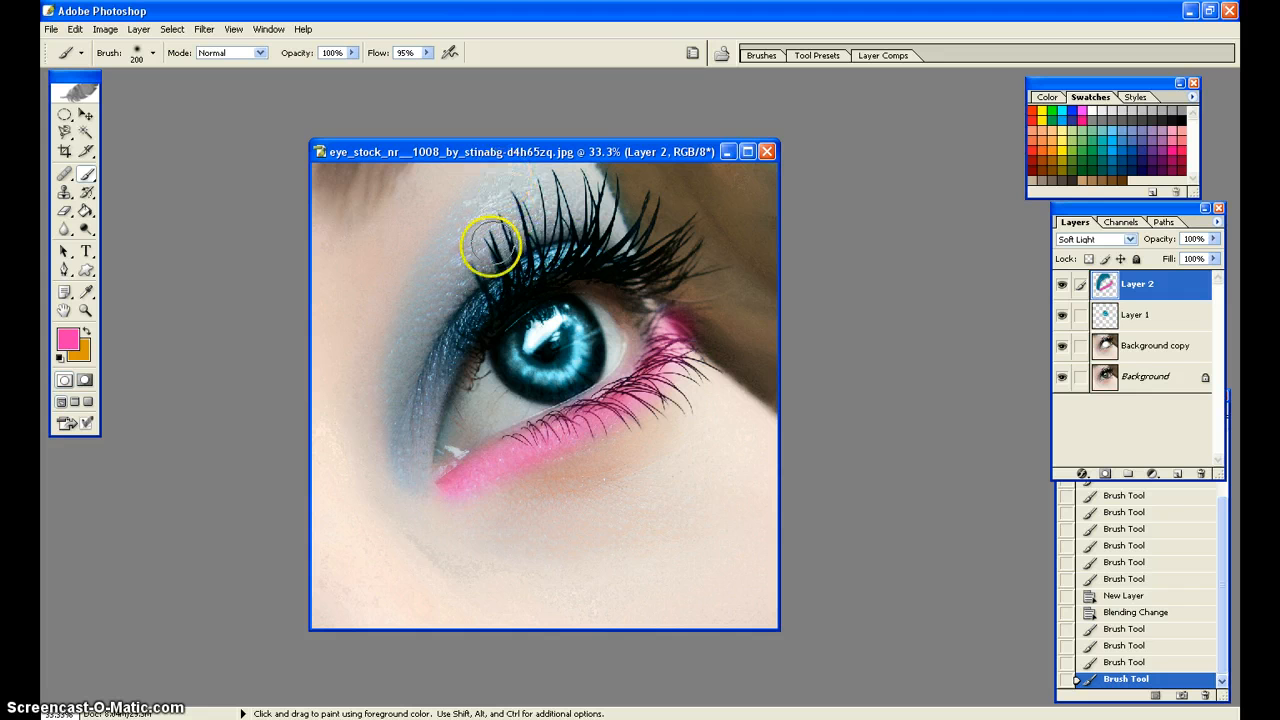
left_click(430, 490)
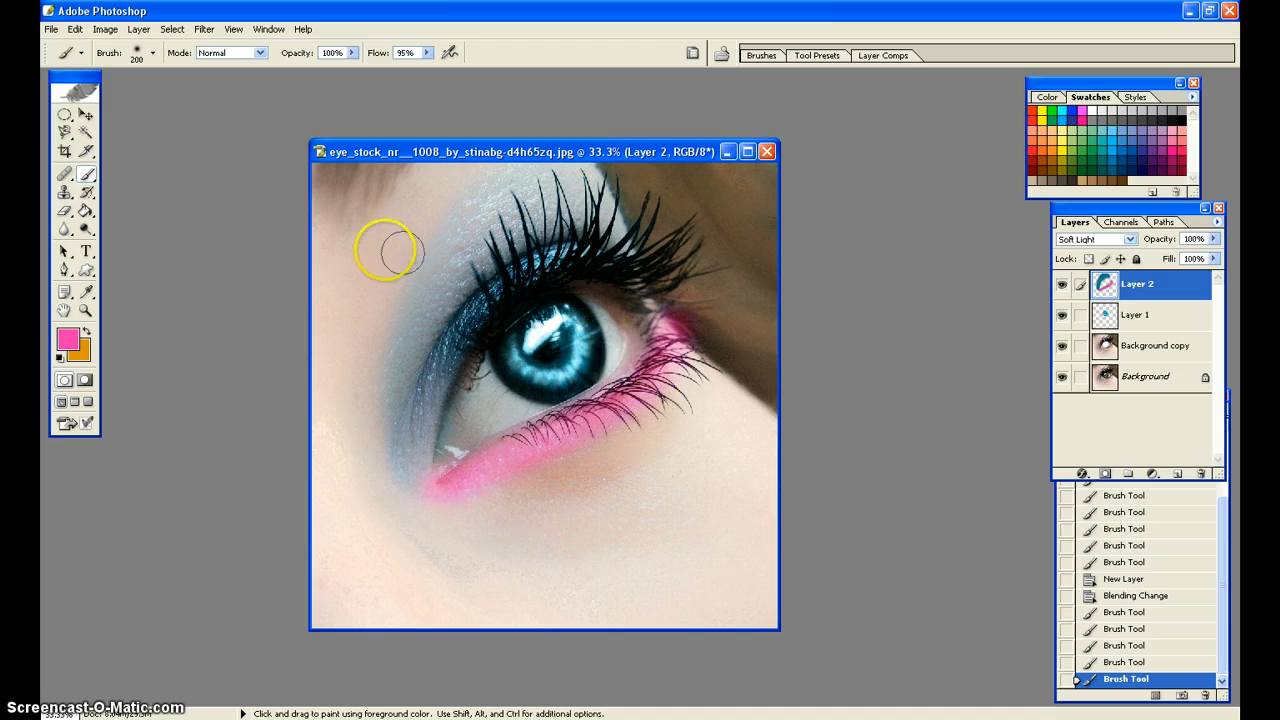
Erase the excess eyeshadow on Layer 2 at both eye corners and over the eyeball with a soft 100 px Eraser
left_click(64, 211)
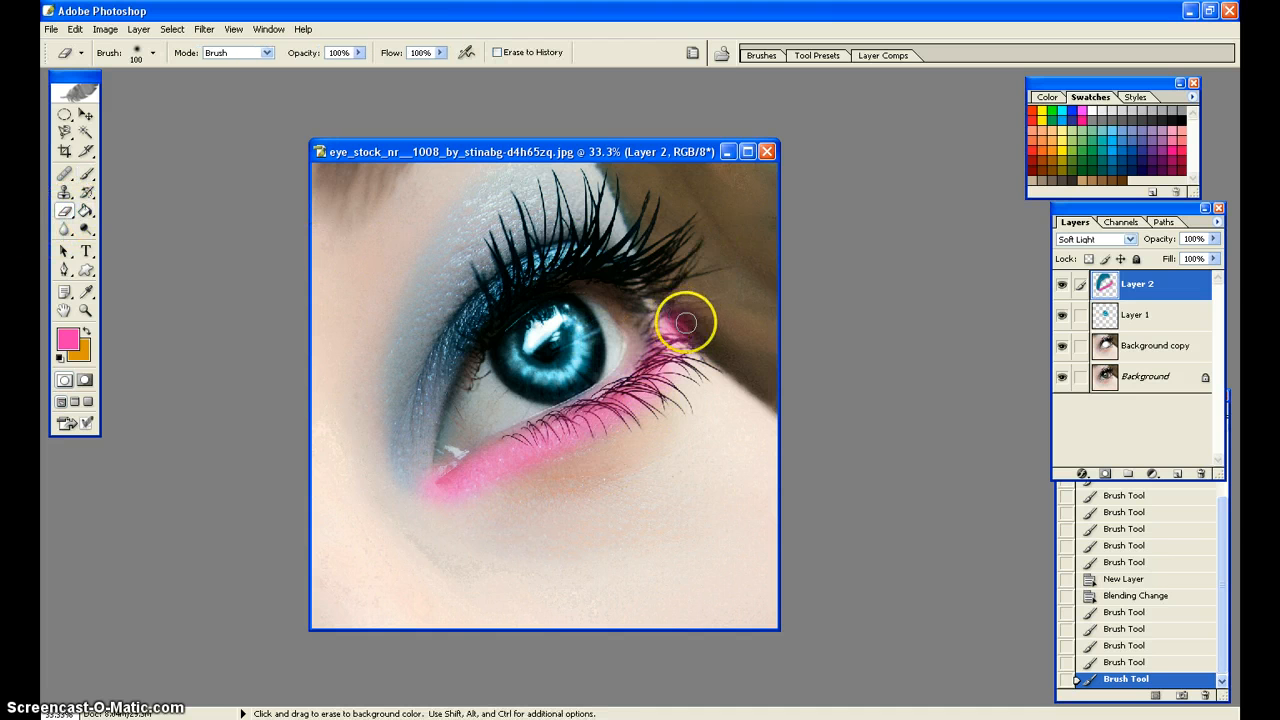
left_click_drag(688, 326, 662, 315)
mouse_move(446, 462)
left_mouse_down()
mouse_move(440, 475)
mouse_move(441, 457)
left_mouse_up()
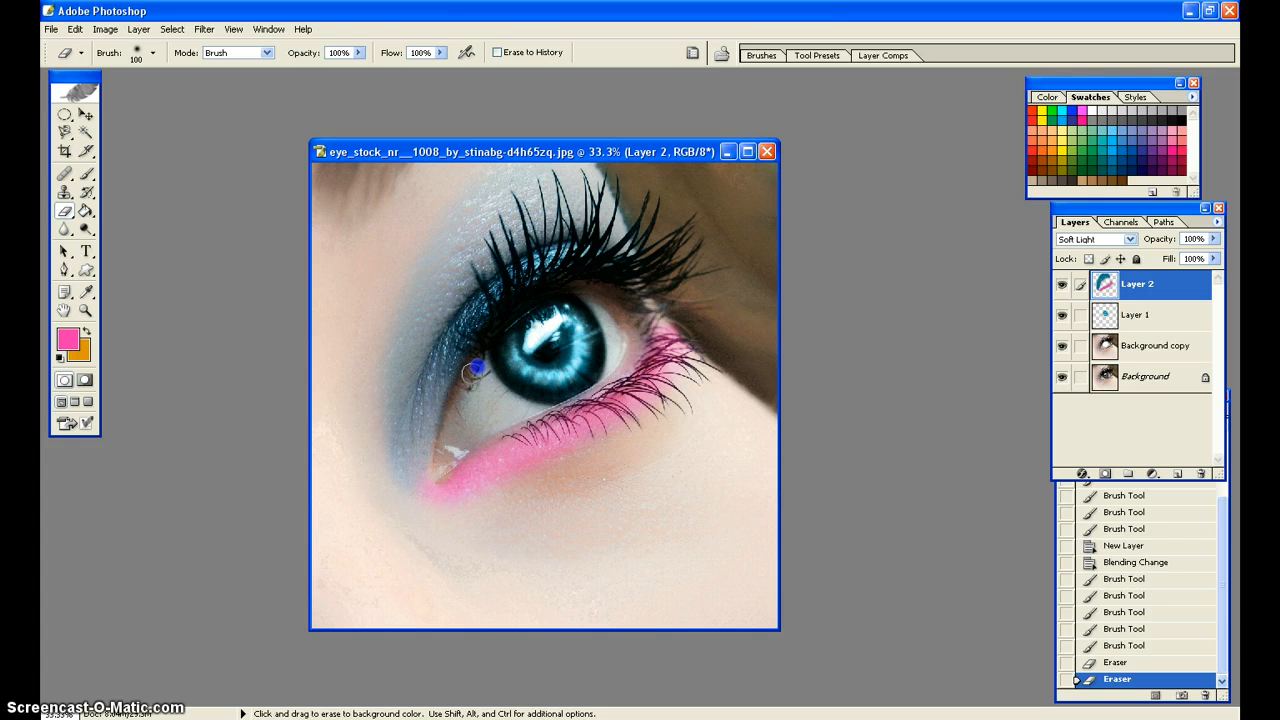
left_click_drag(474, 371, 476, 370)
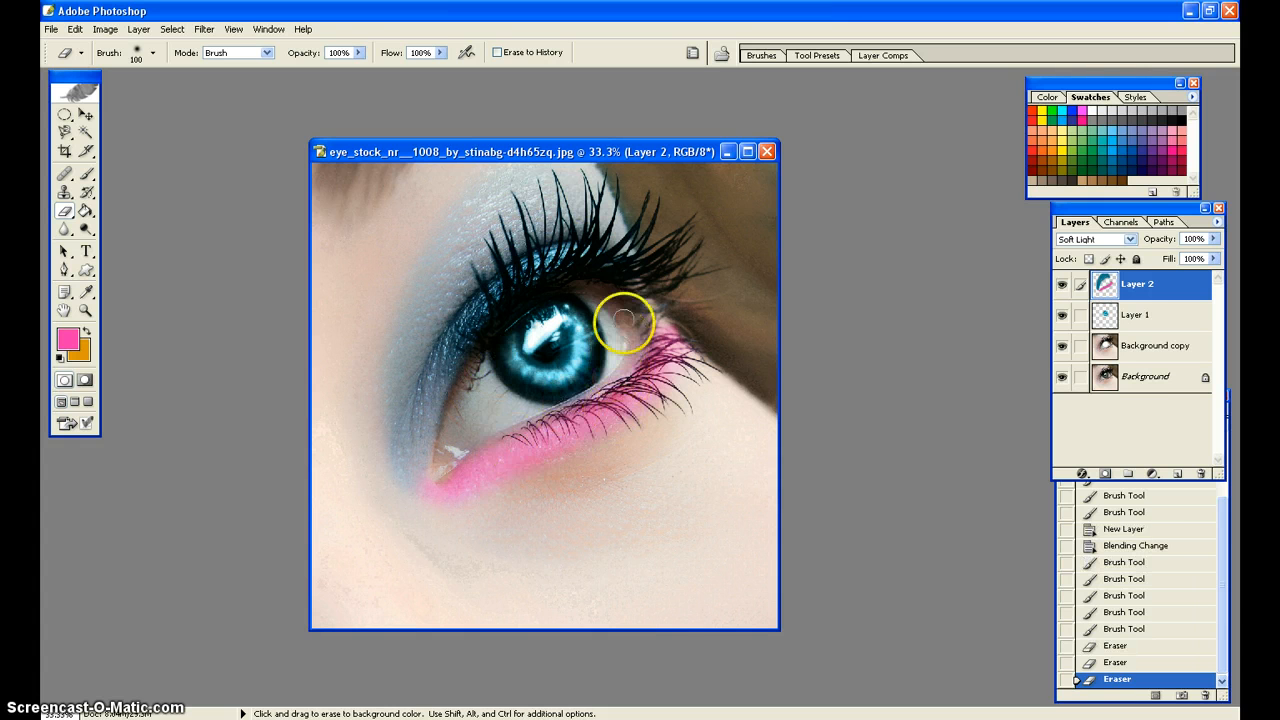
left_click_drag(622, 320, 636, 309)
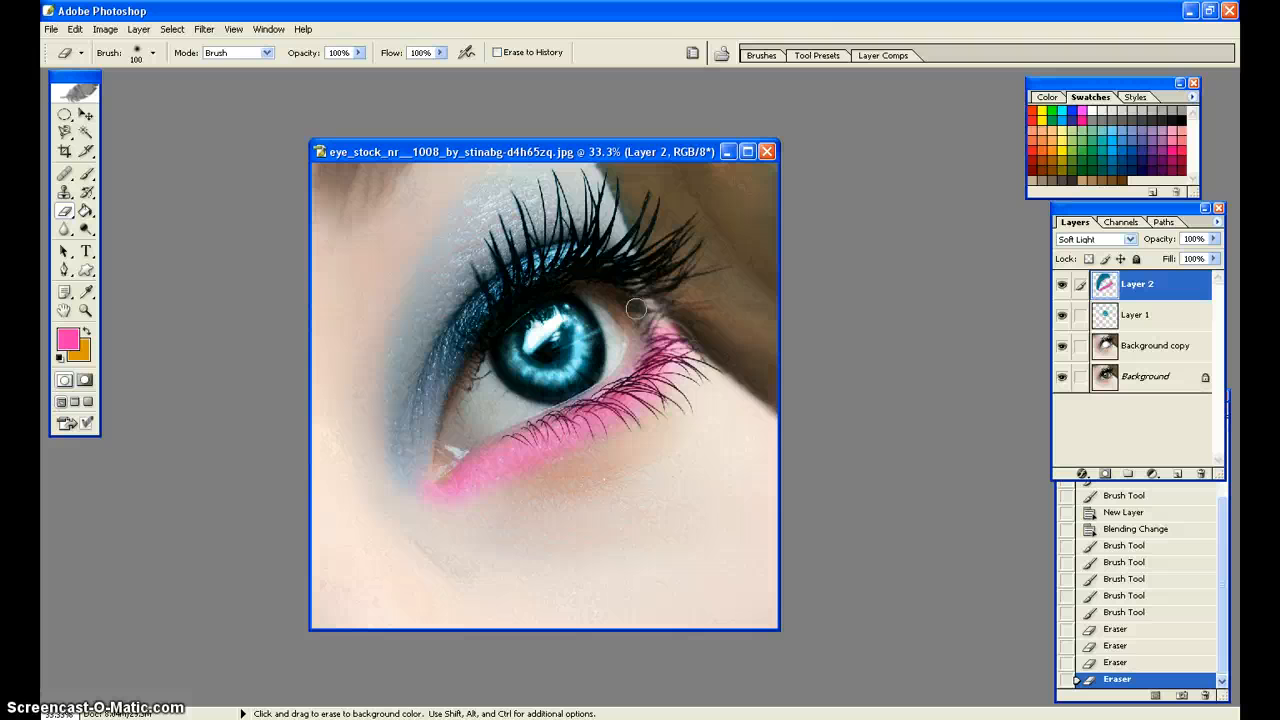
mouse_move(636, 308)
left_mouse_down()
mouse_move(586, 257)
mouse_move(611, 223)
mouse_move(465, 329)
mouse_move(486, 323)
mouse_move(531, 229)
mouse_move(456, 356)
mouse_move(469, 303)
mouse_move(497, 276)
left_mouse_up()
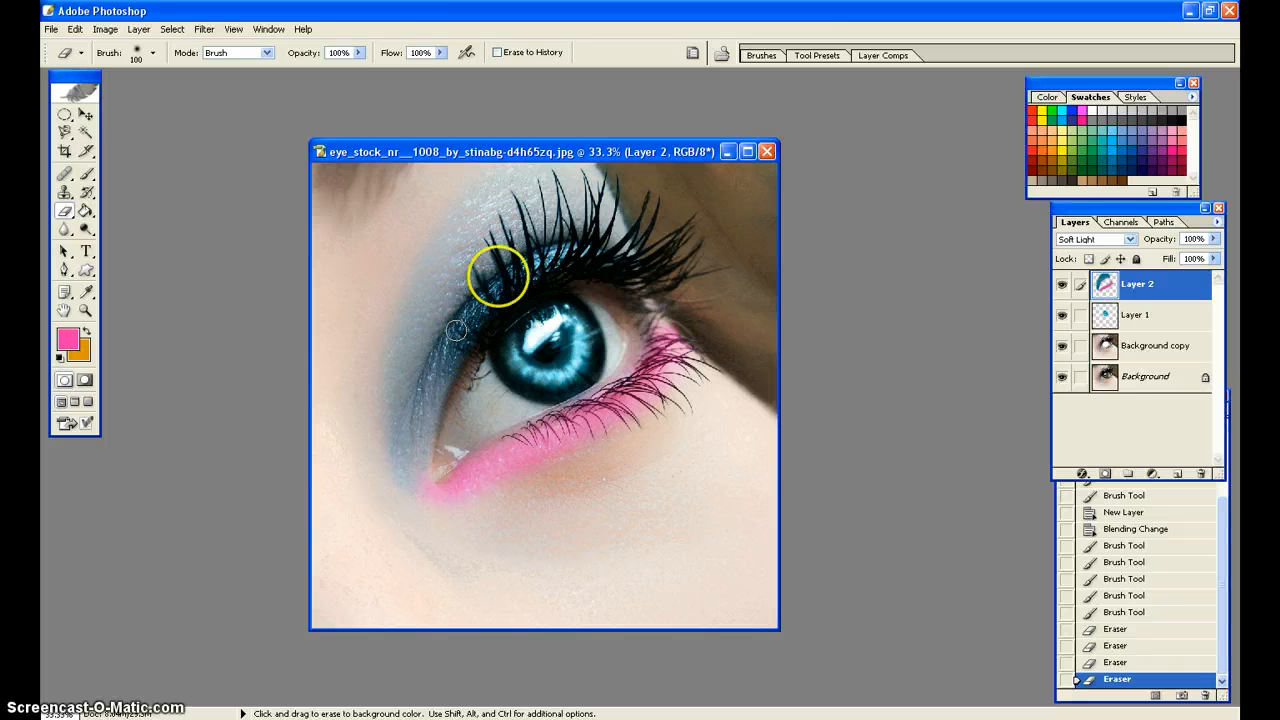
Open the painting_with_light_02 image from the BOKEH folder inside MANIPULATIONS, browsing the files as thumbnails
left_click(48, 30)
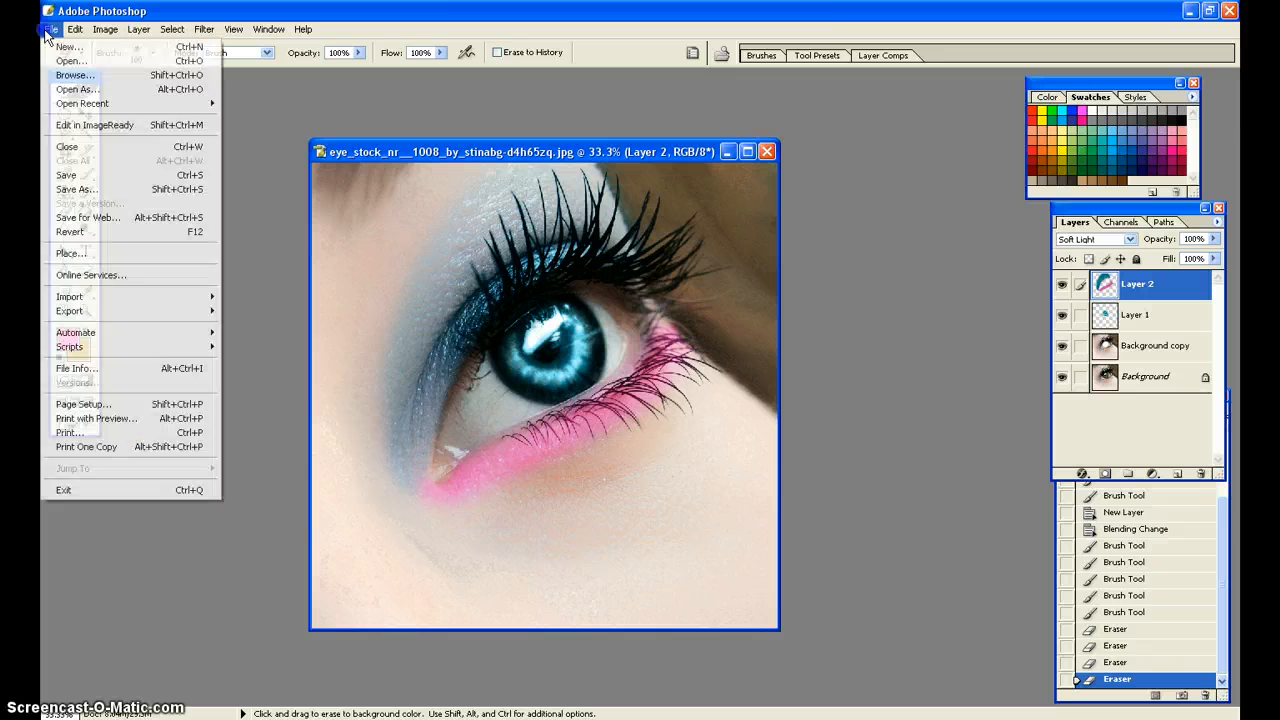
left_click(55, 55)
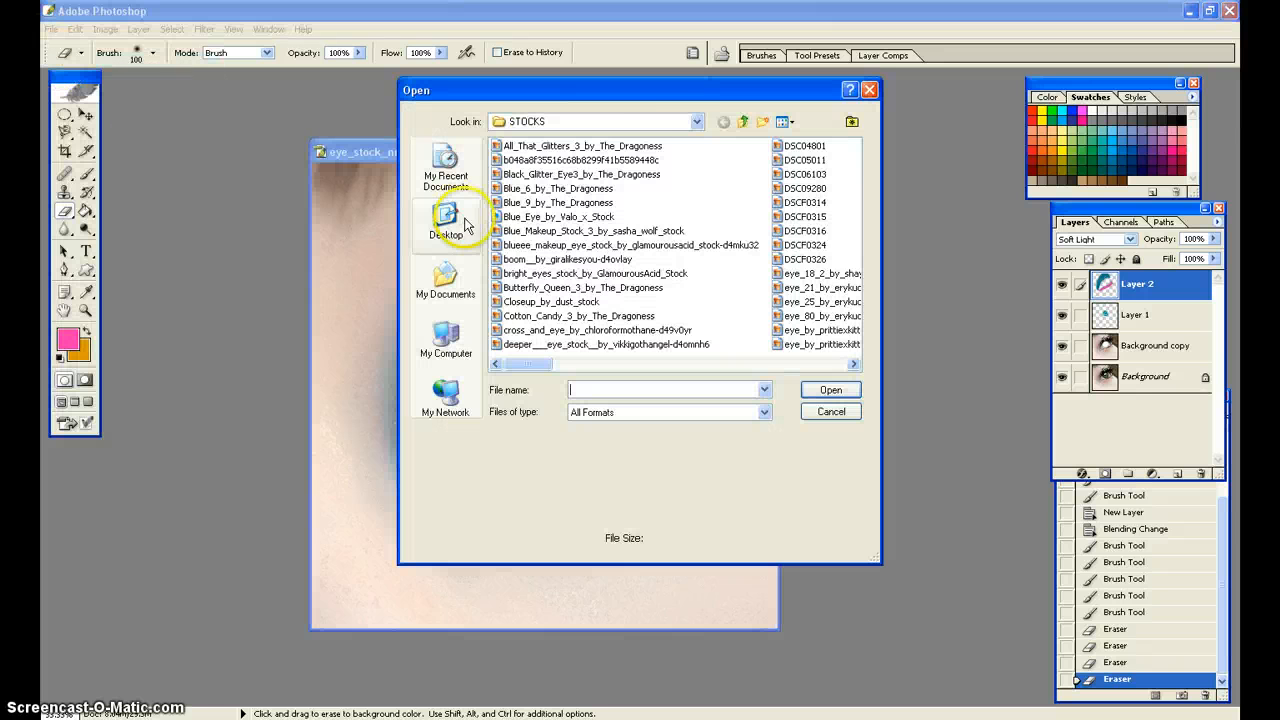
left_click(696, 121)
left_click(560, 325)
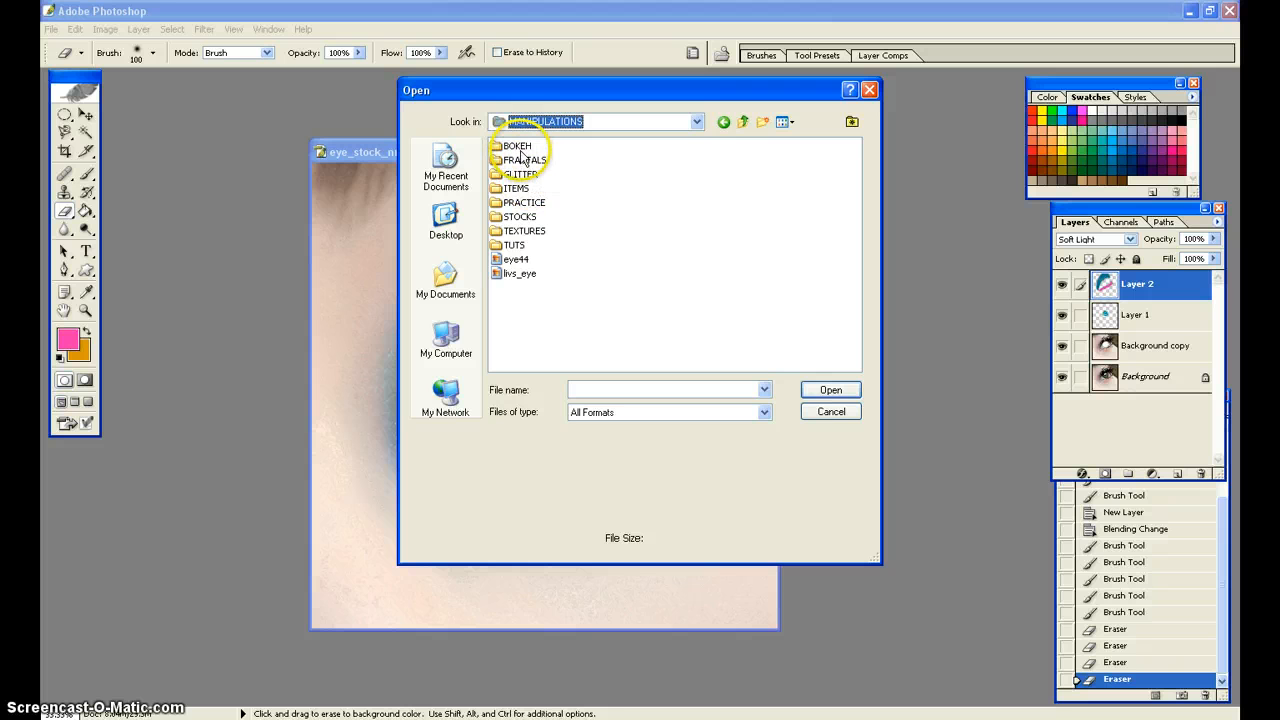
double_click(520, 147)
left_click(792, 122)
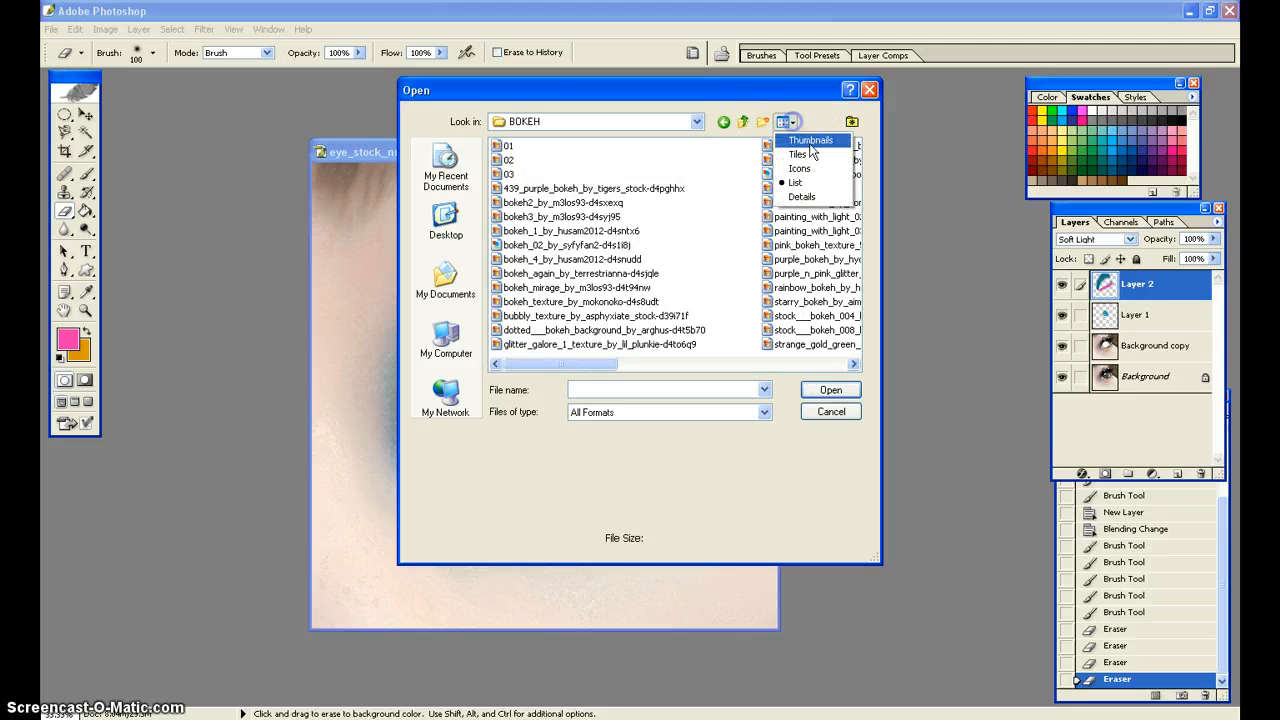
left_click(810, 141)
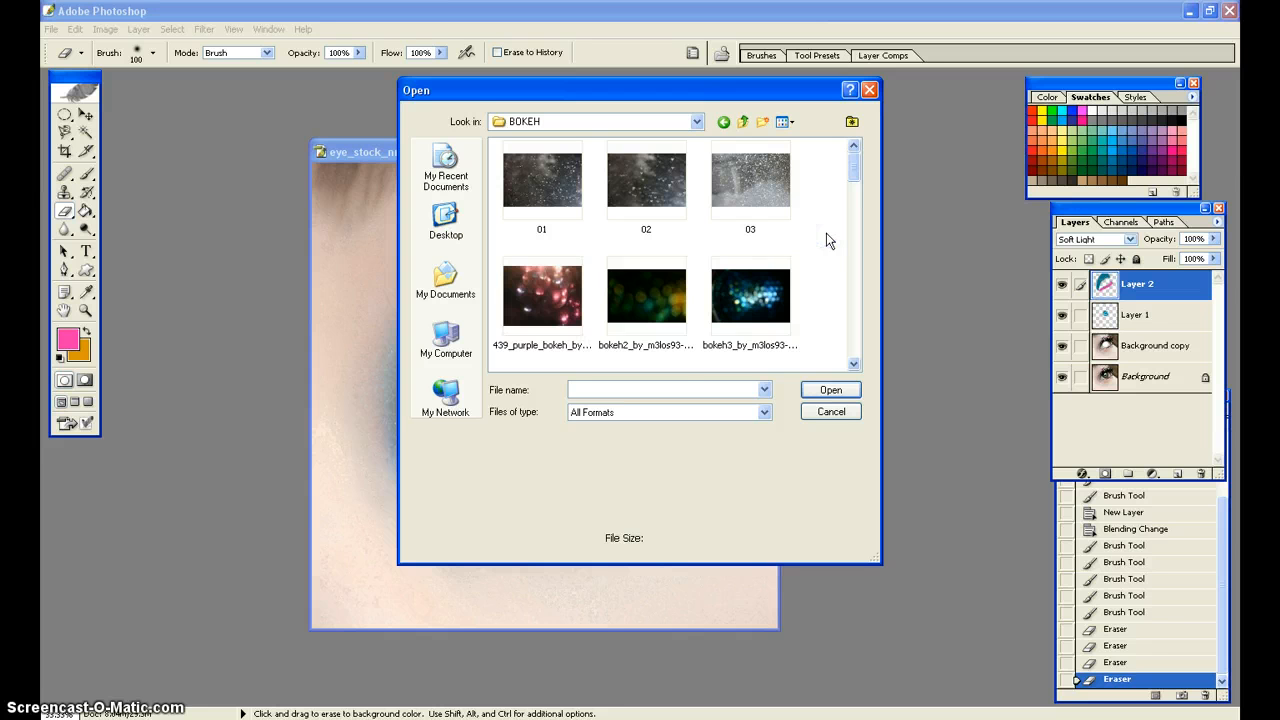
scroll(826, 240, "down", 5)
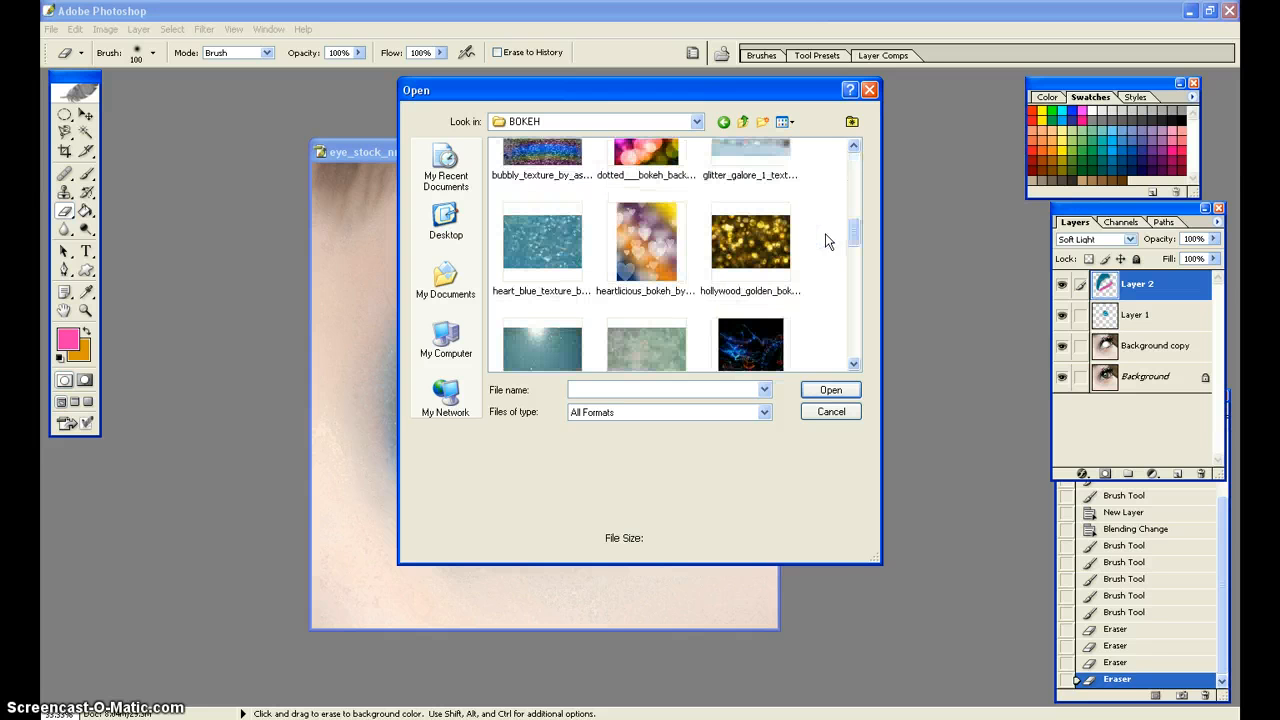
scroll(826, 240, "down", 2)
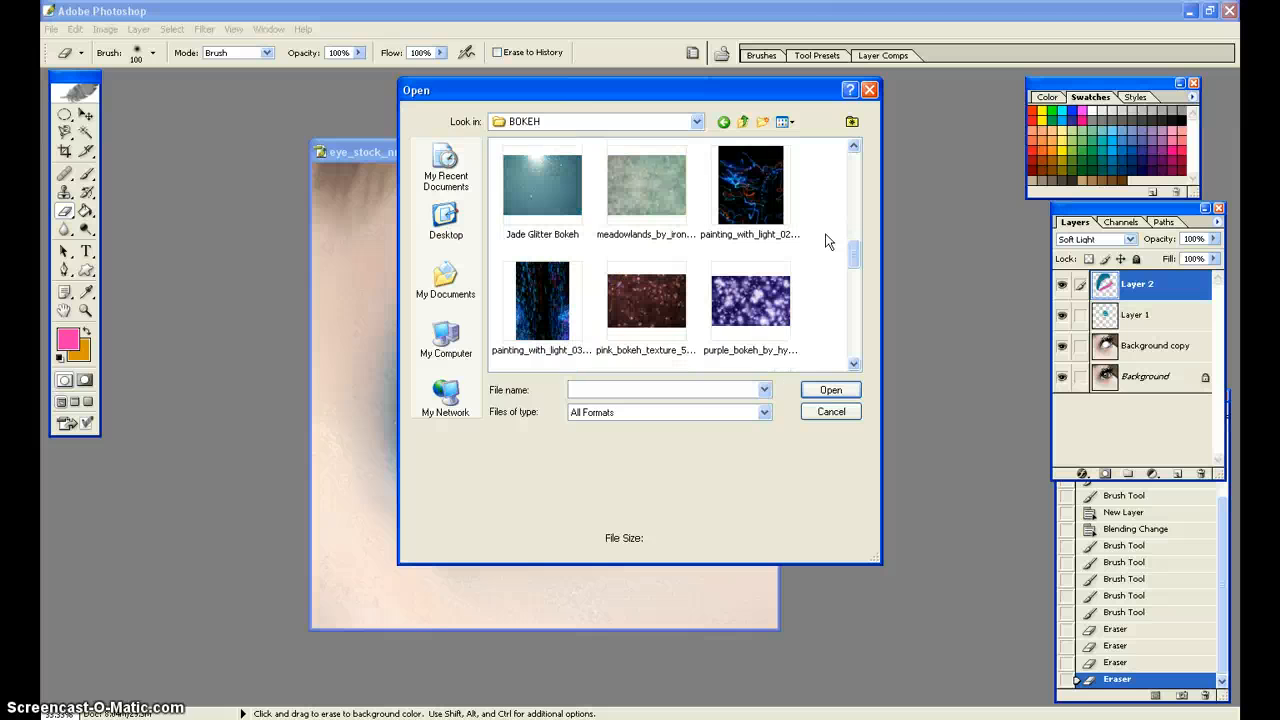
left_click(760, 200)
left_click(831, 390)
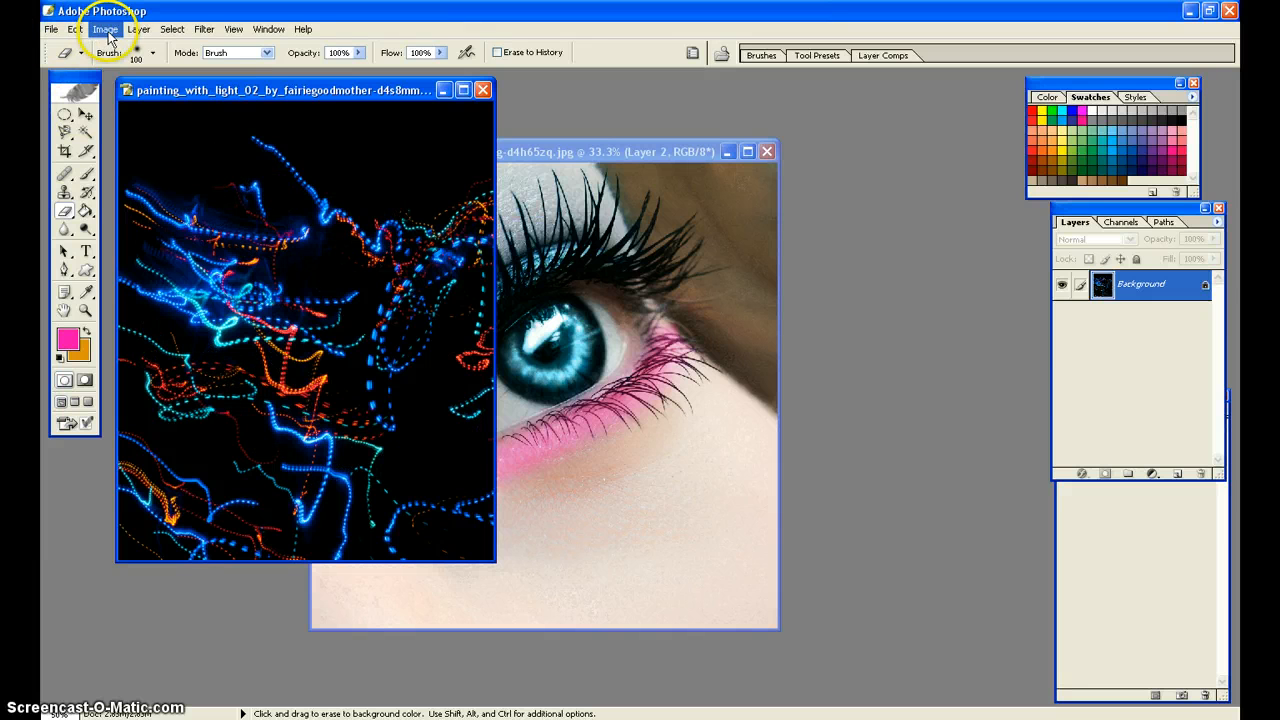
Copy the entire light-painting image and paste it into the eye photo as a new layer
left_click(172, 29)
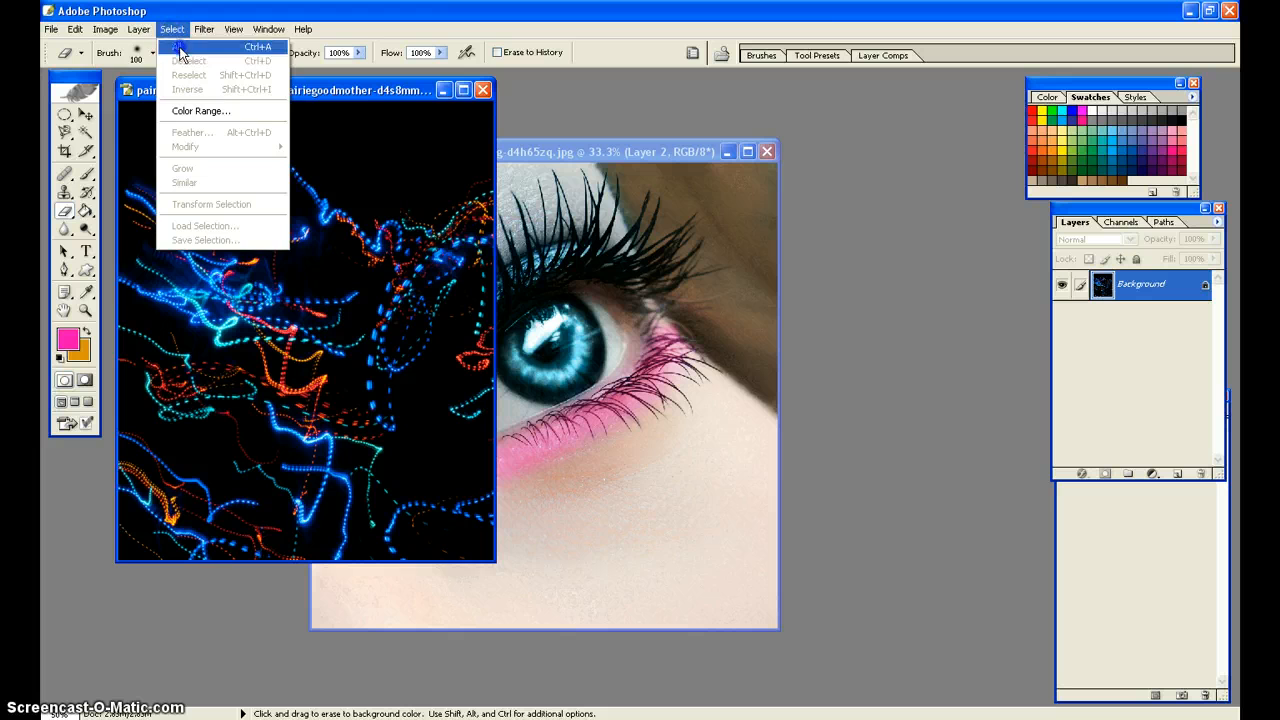
left_click(180, 44)
left_click(76, 29)
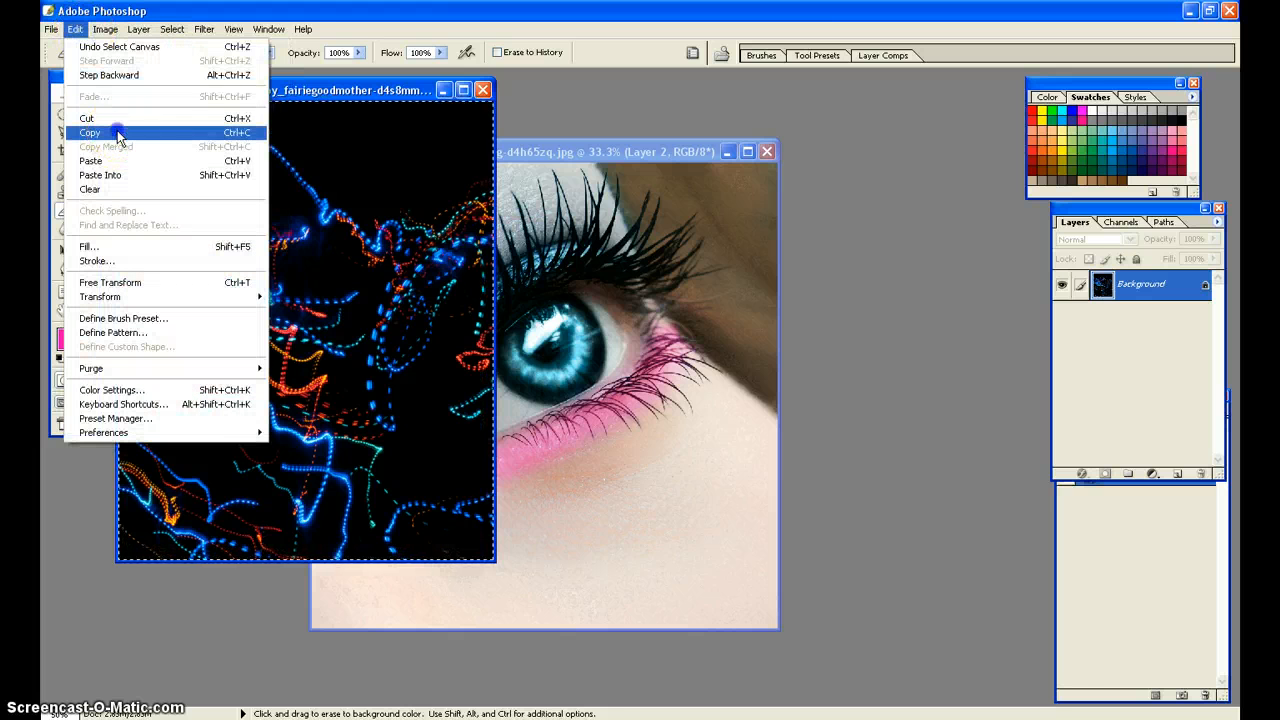
left_click(117, 127)
left_click(515, 151)
left_click(76, 29)
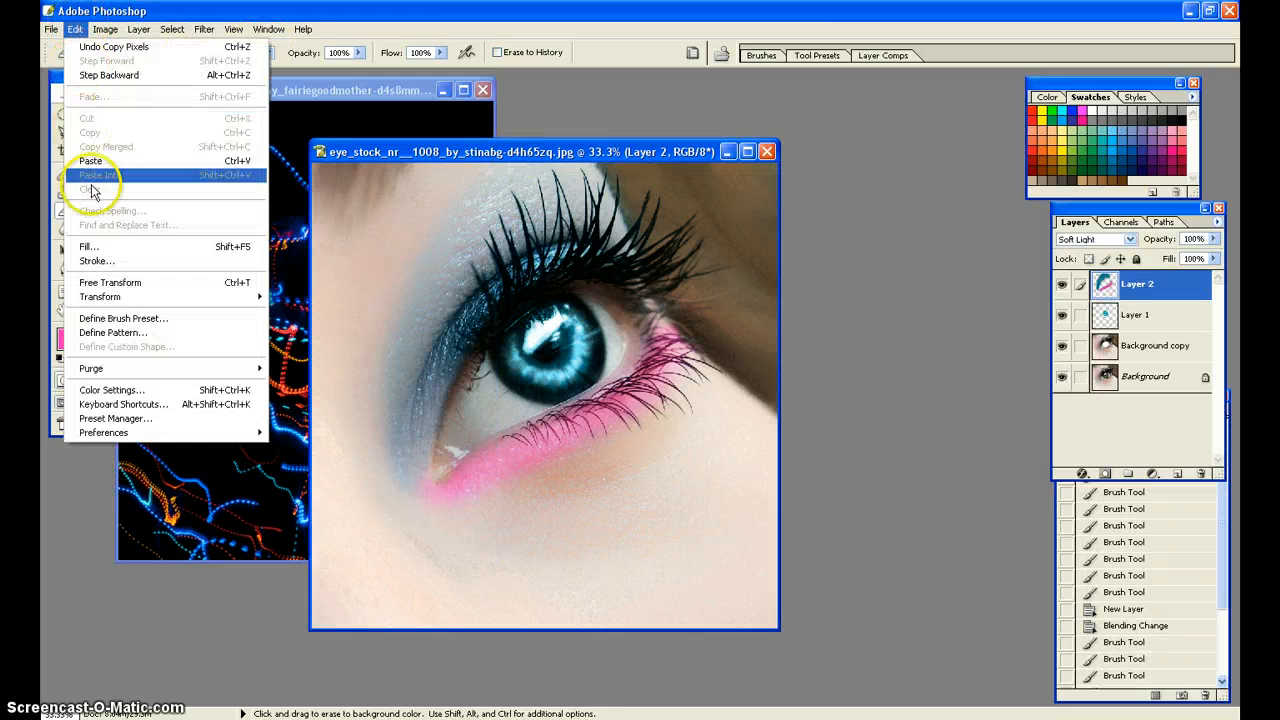
left_click(90, 163)
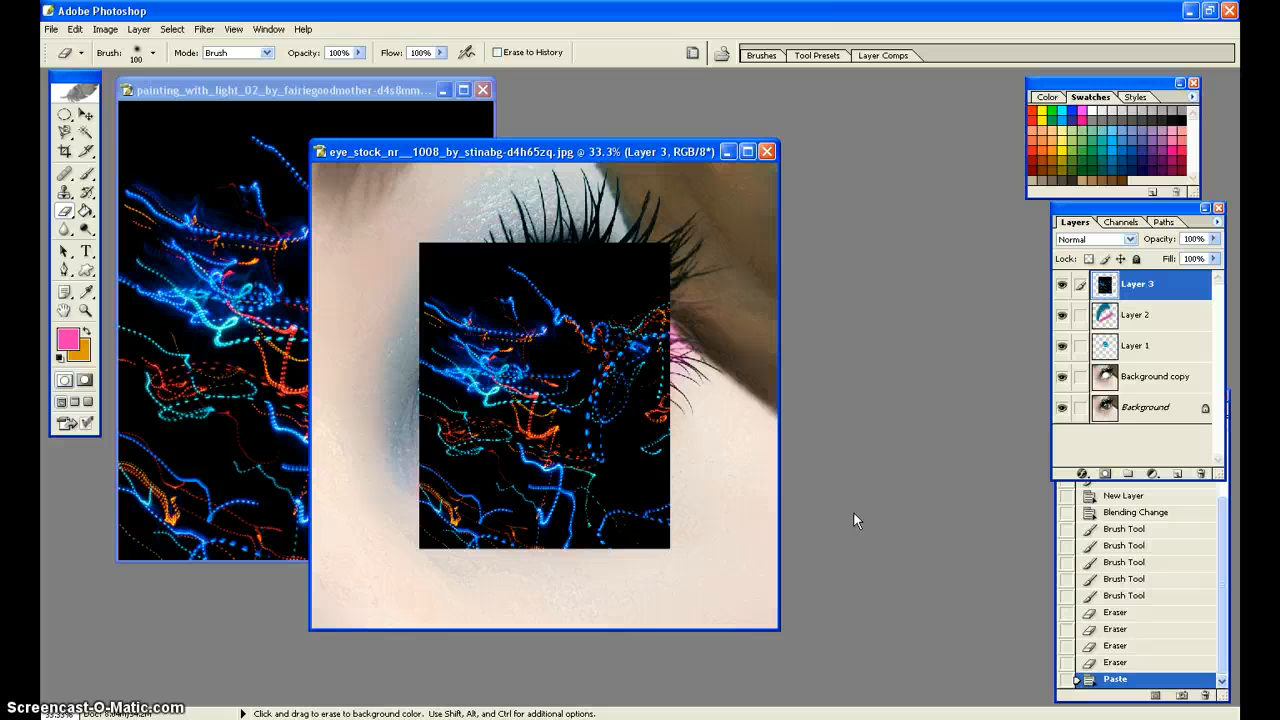
Scale Layer 3 to 189.6% width and 168.9% height so it fills the canvas, and set its blending mode to Overlay
left_click(75, 29)
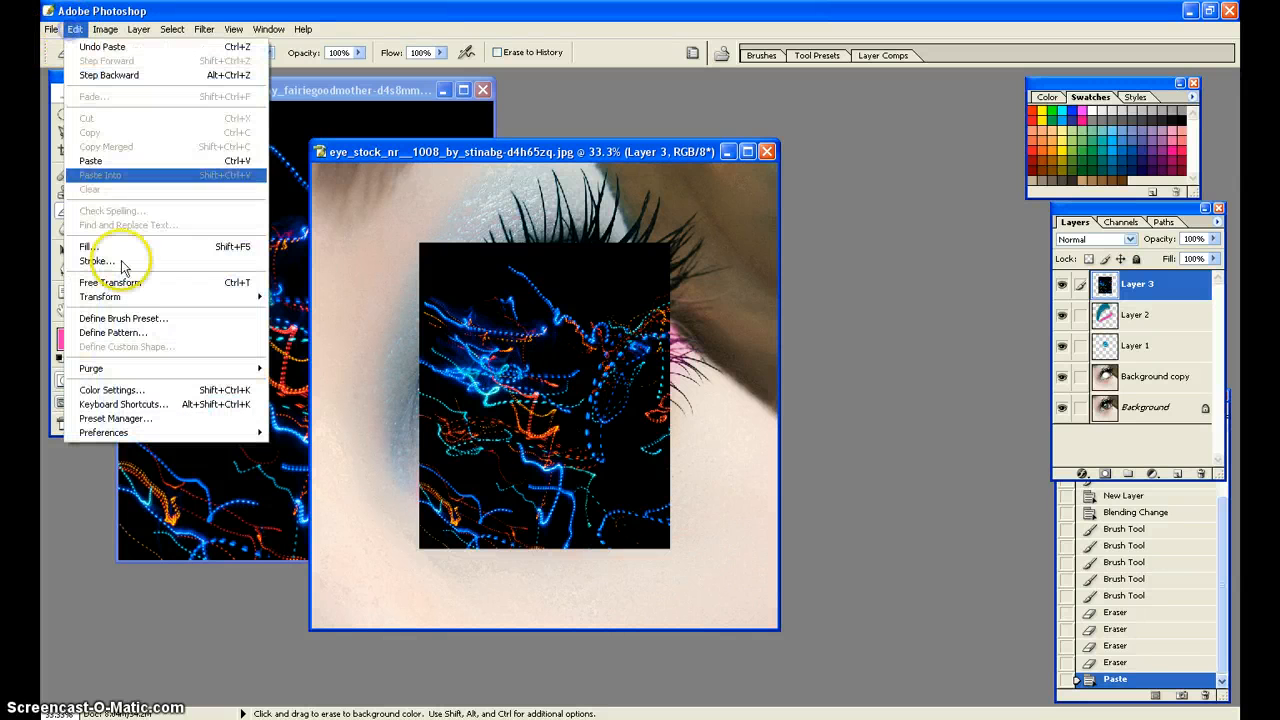
mouse_move(133, 297)
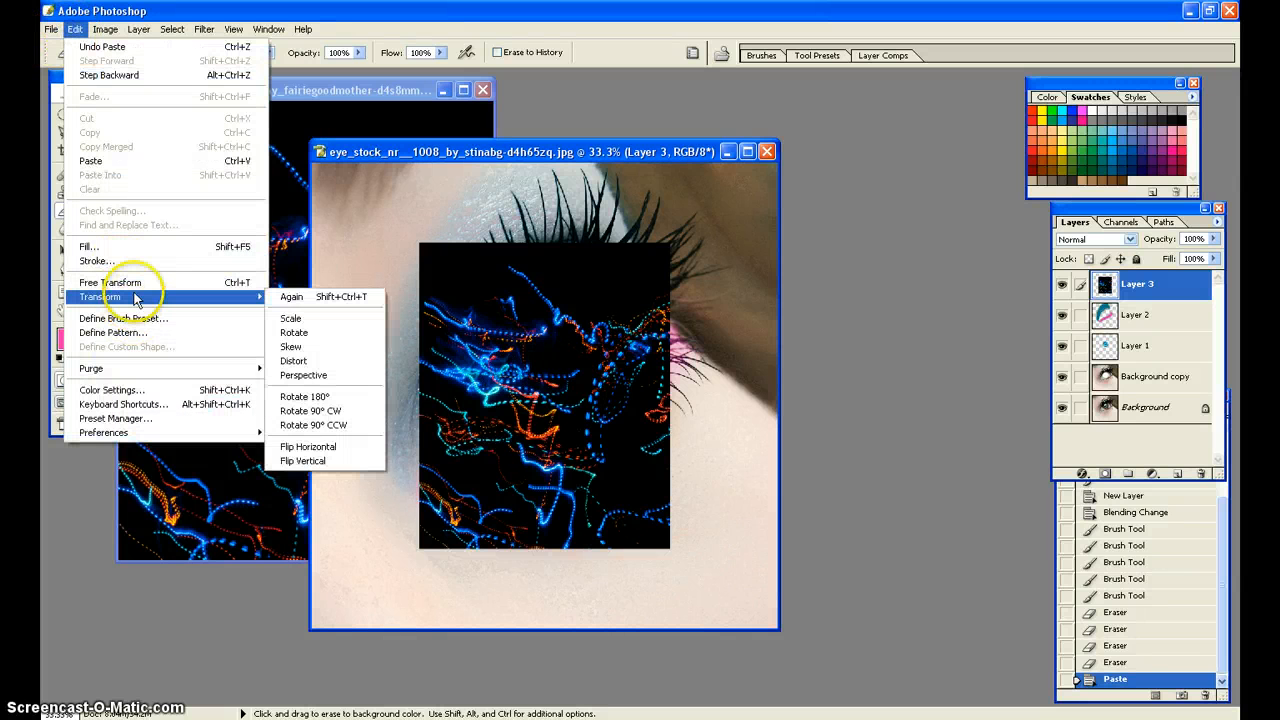
left_click(292, 318)
left_click_drag(419, 395, 312, 395)
left_click_drag(669, 395, 776, 396)
left_click_drag(541, 242, 545, 152)
left_click_drag(543, 549, 540, 625)
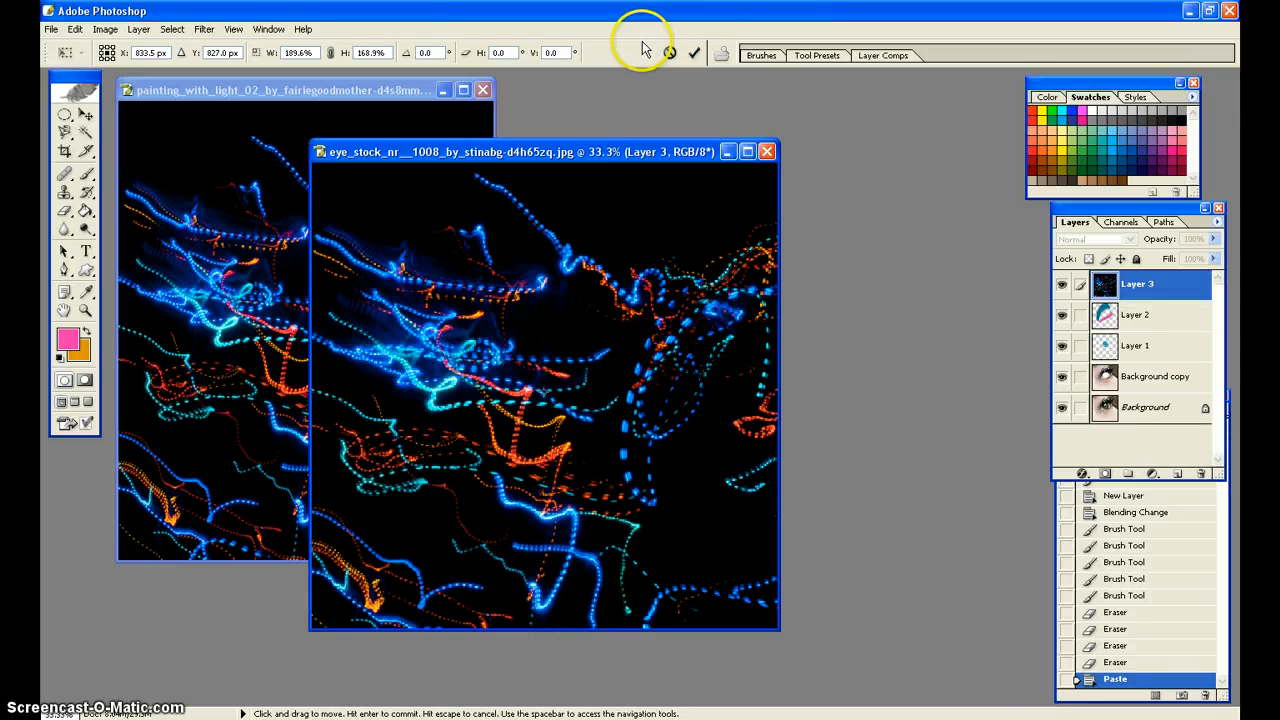
left_click(697, 55)
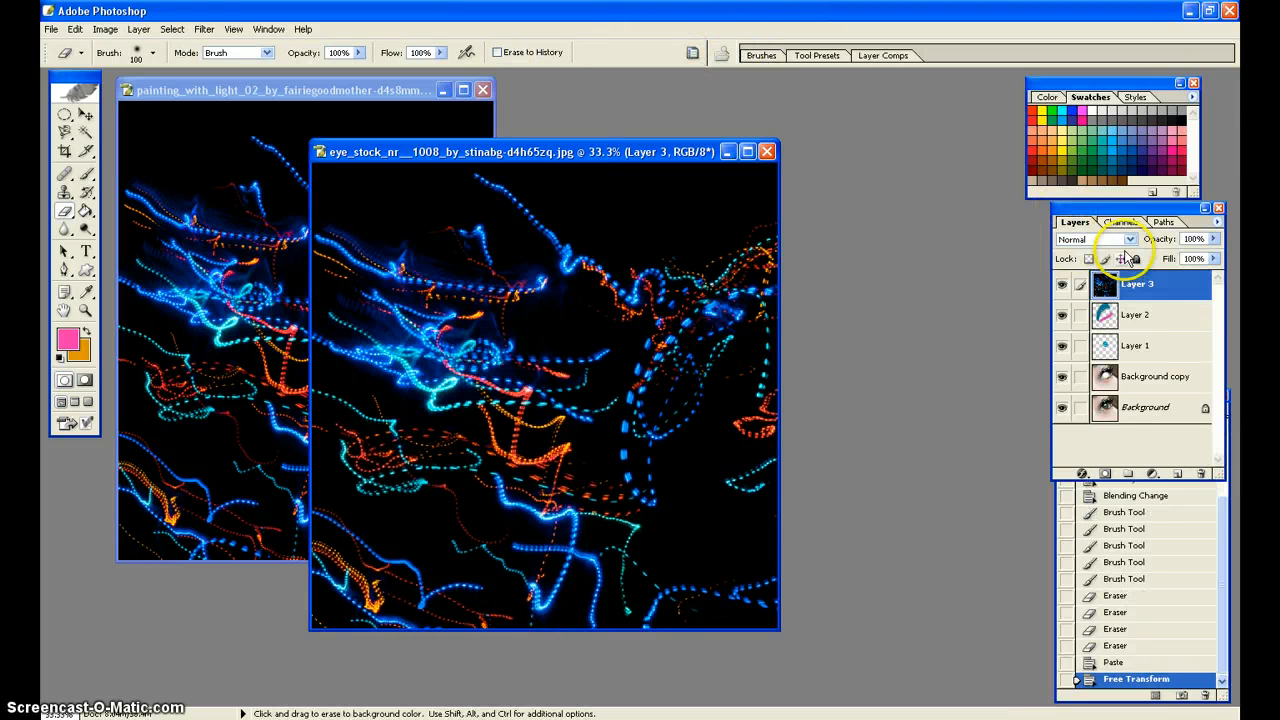
left_click(1128, 241)
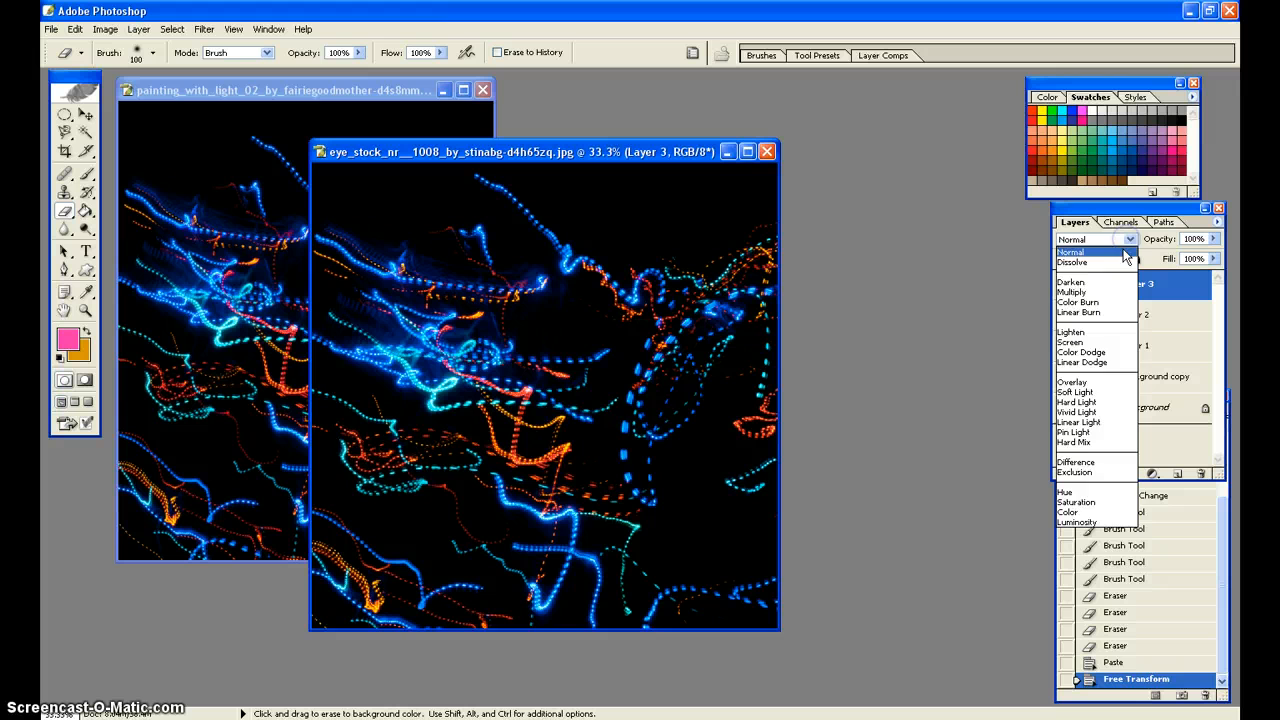
left_click(1106, 406)
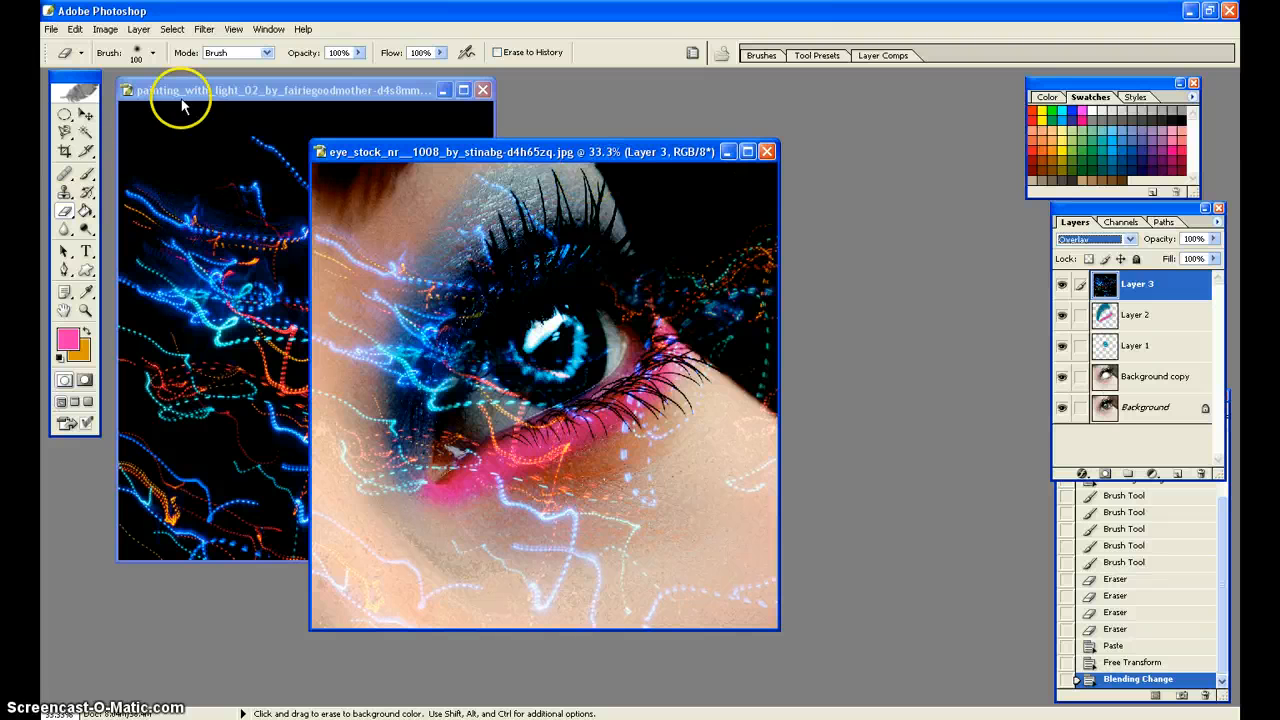
Erase the light texture on Layer 3 over the iris, eye white and inner corner with a soft 200 px Eraser
left_click(152, 52)
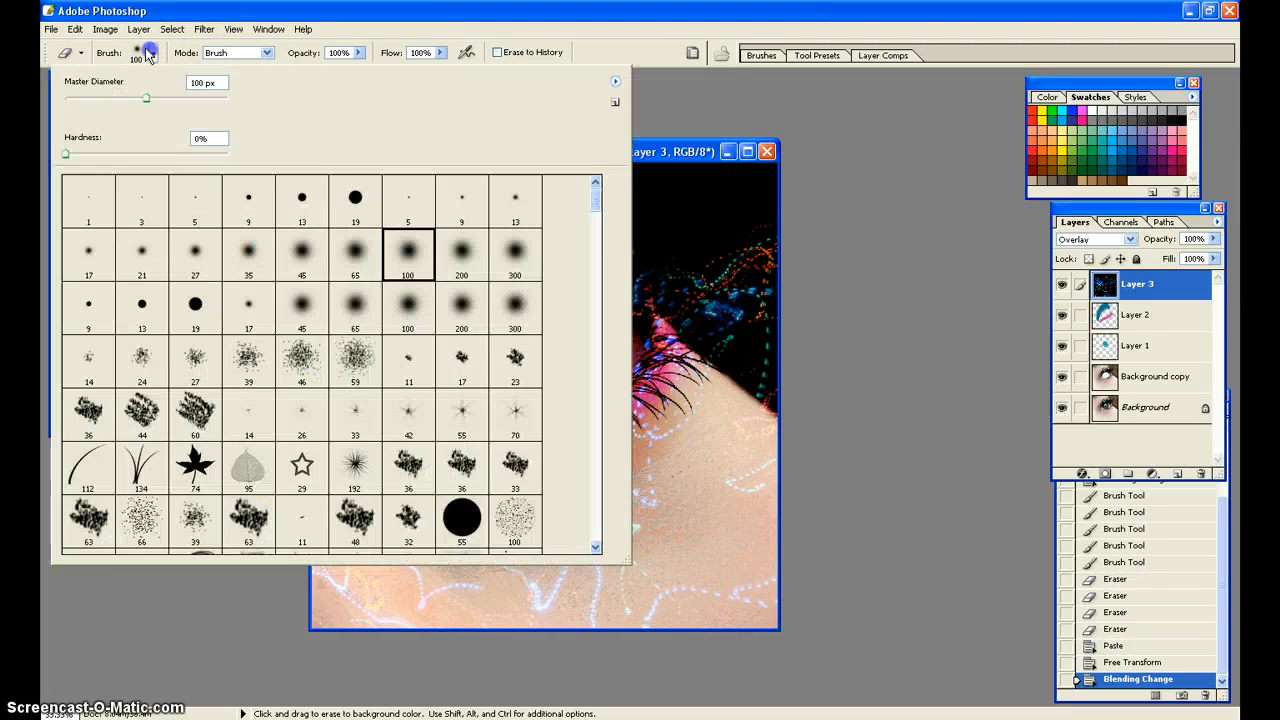
left_click(461, 255)
left_click(851, 247)
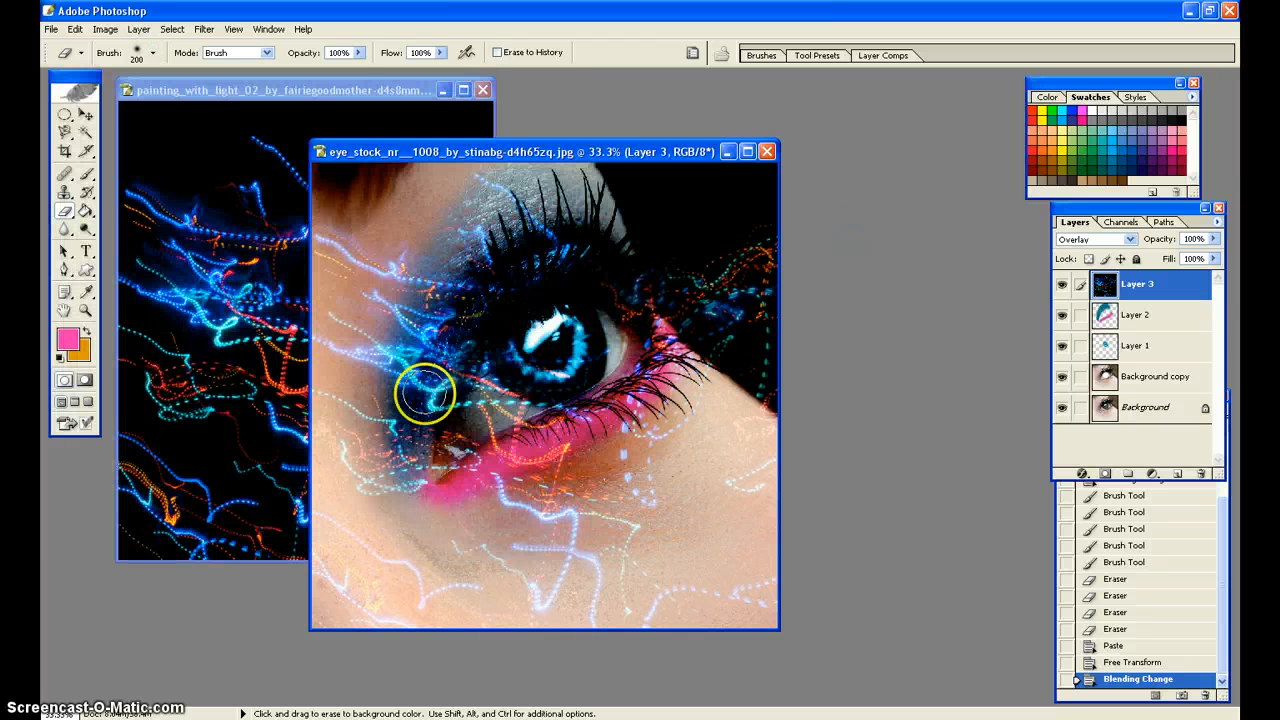
mouse_move(425, 393)
left_mouse_down()
mouse_move(560, 340)
mouse_move(570, 360)
mouse_move(485, 398)
mouse_move(453, 438)
left_mouse_up()
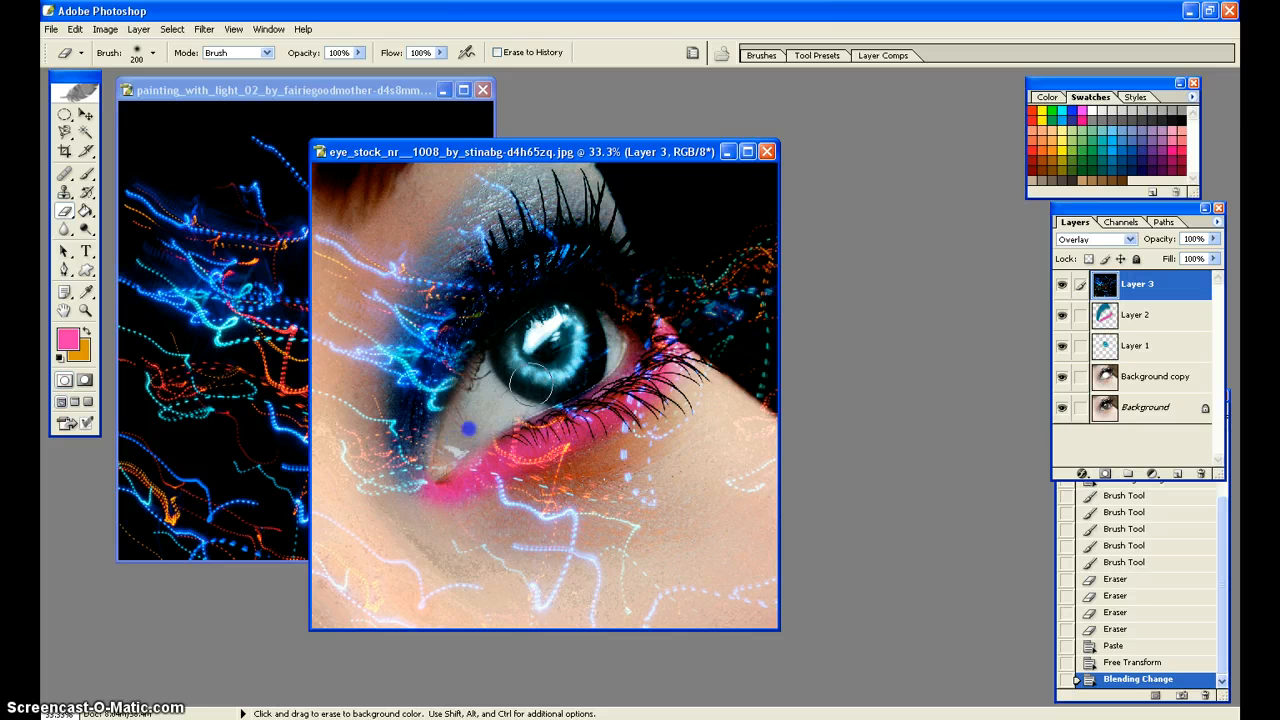
mouse_move(573, 356)
left_mouse_down()
mouse_move(608, 322)
mouse_move(626, 345)
mouse_move(596, 338)
left_mouse_up()
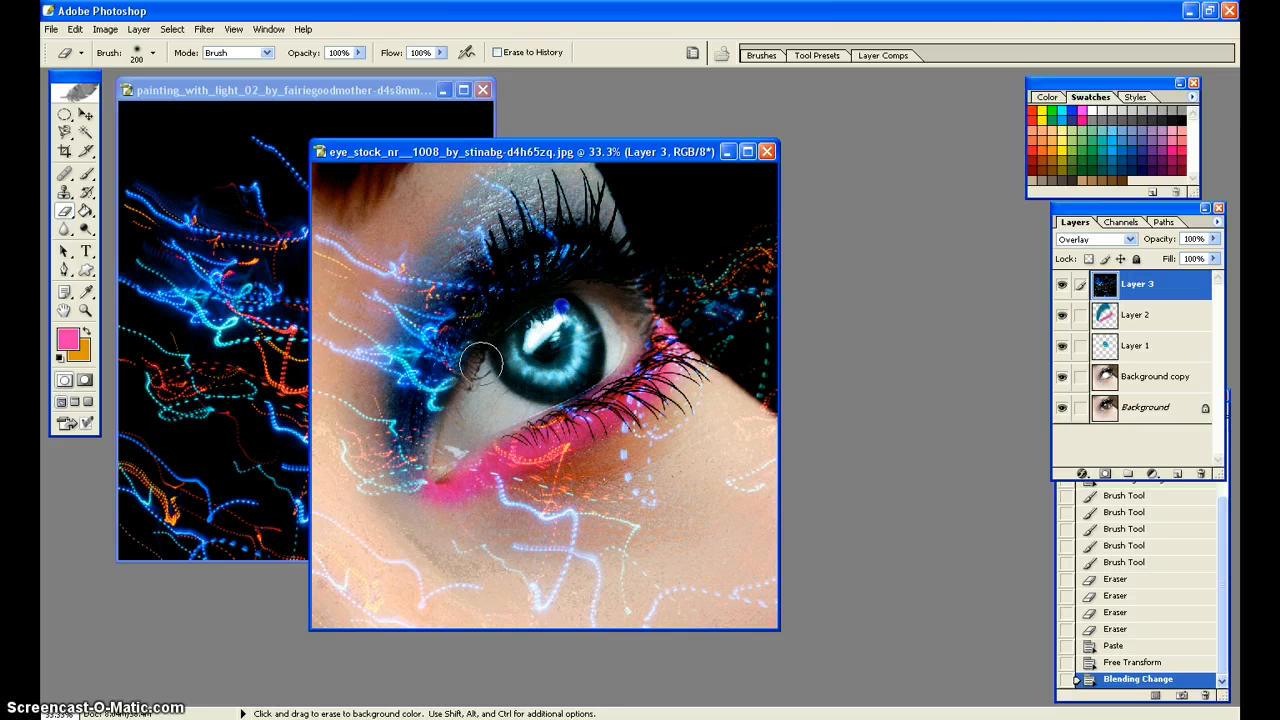
mouse_move(474, 354)
left_mouse_down()
mouse_move(445, 395)
mouse_move(451, 415)
left_mouse_up()
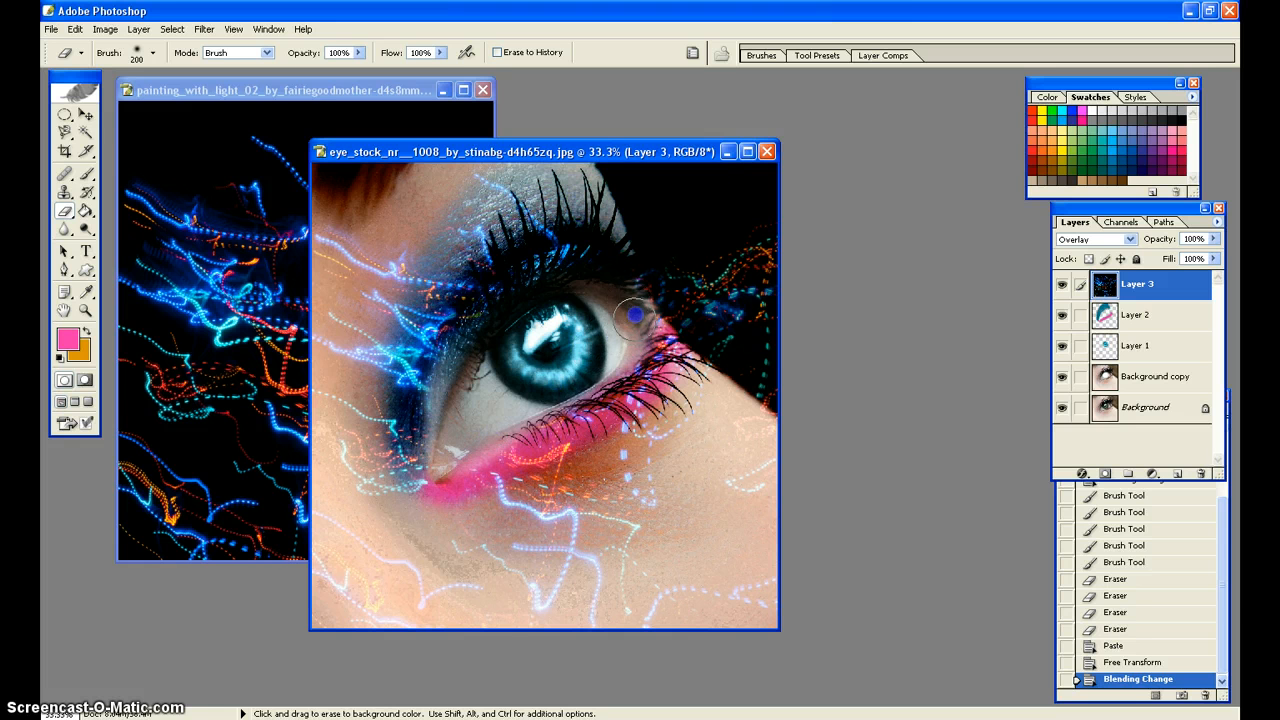
left_click_drag(558, 298, 560, 310)
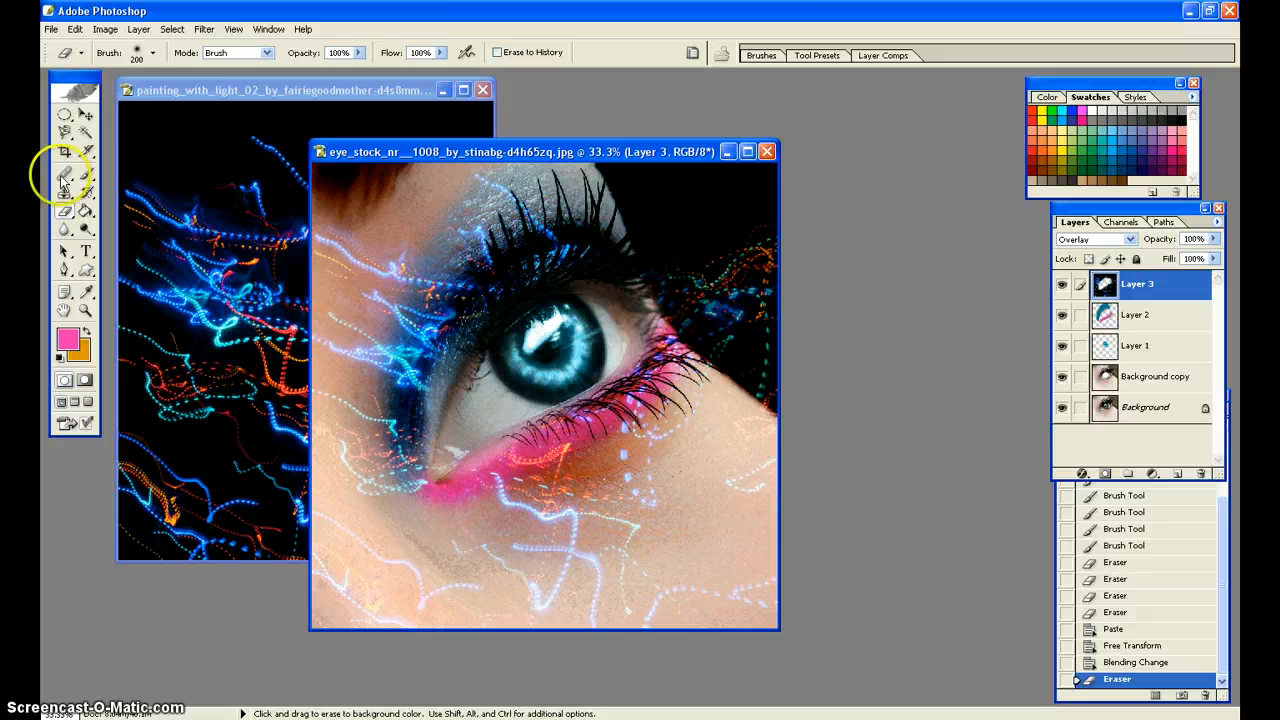
Open the dark silver Glitter_Texture_03 image from the GLITTER folder inside MANIPULATIONS, browsing the files as thumbnails
left_click(50, 29)
left_click(60, 57)
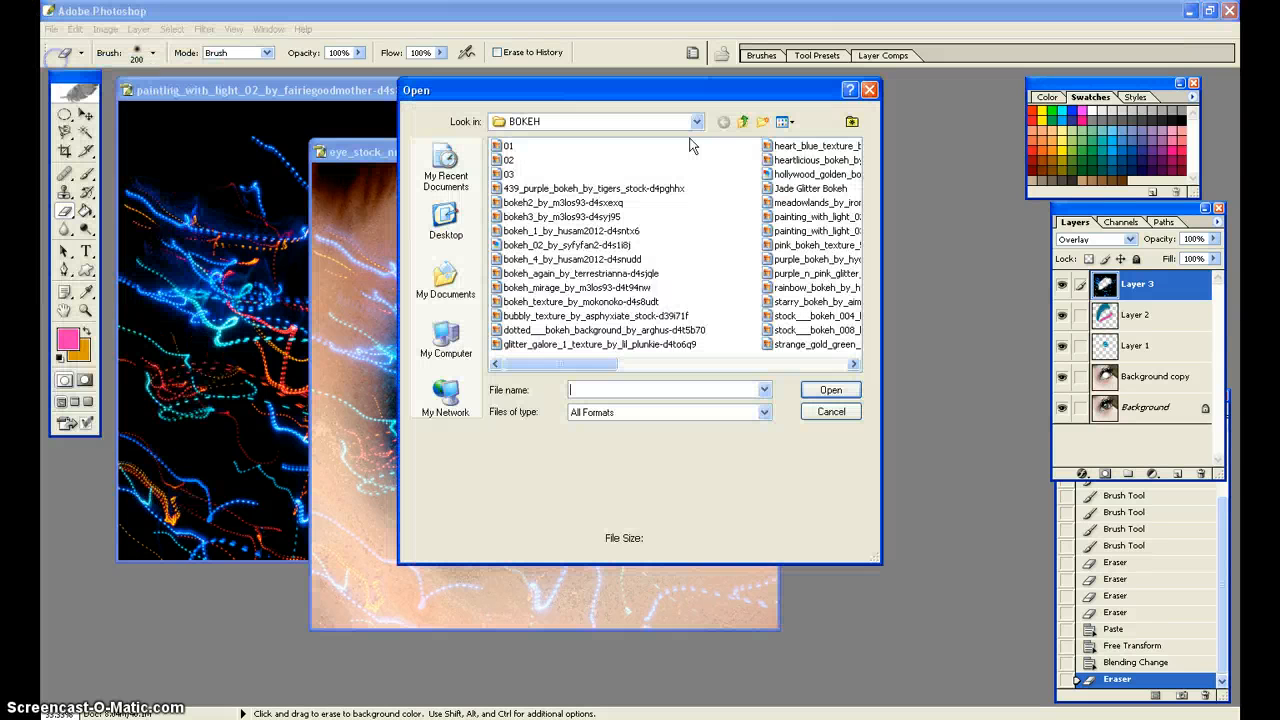
left_click(697, 122)
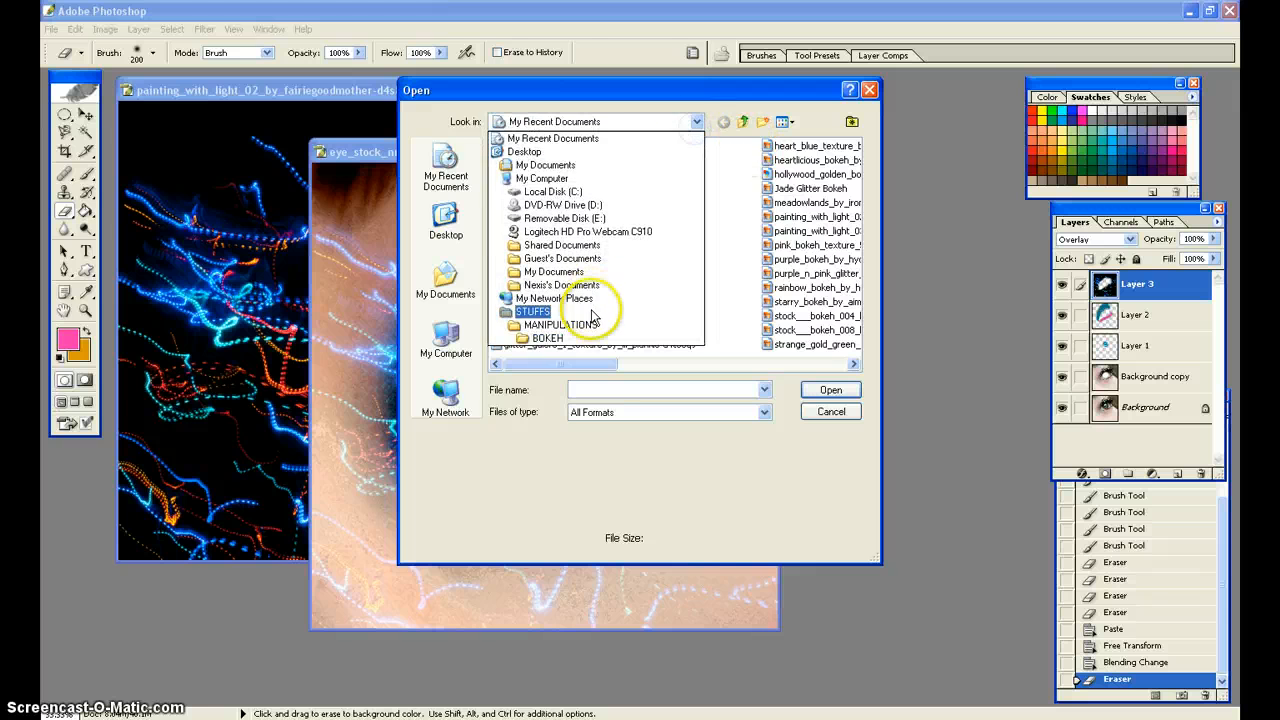
left_click(592, 316)
double_click(540, 178)
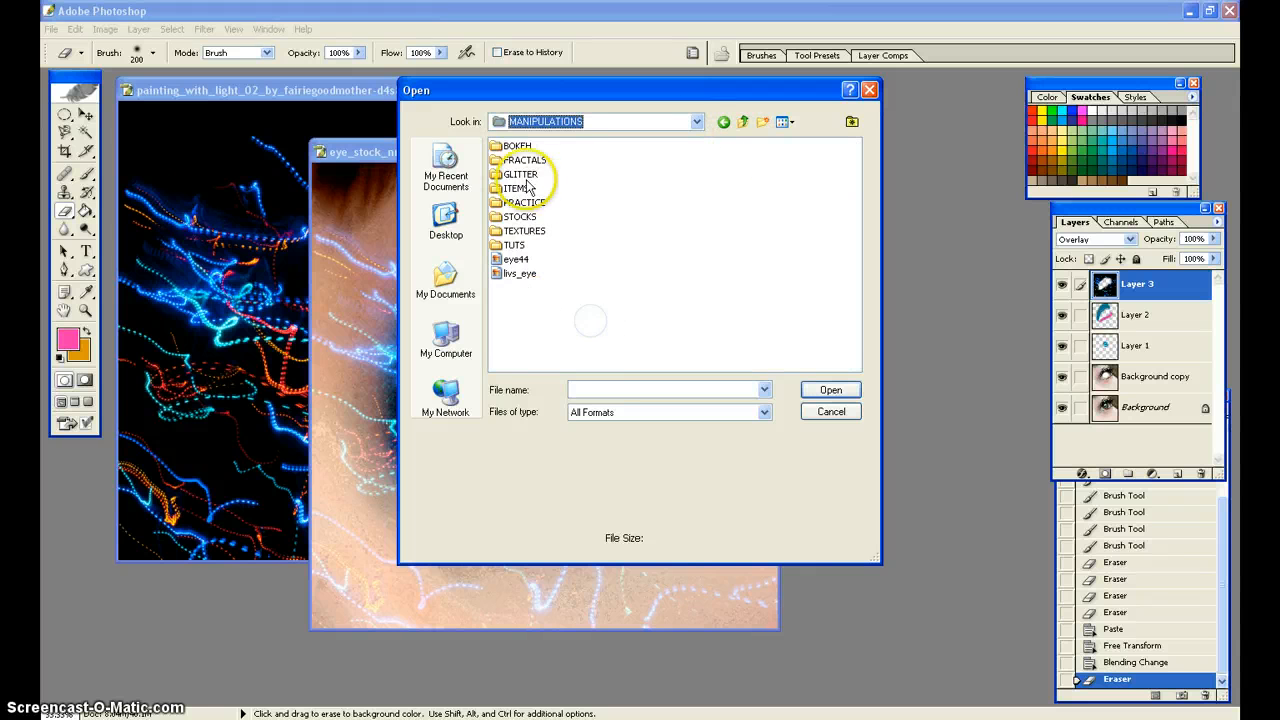
left_click(790, 122)
left_click(805, 133)
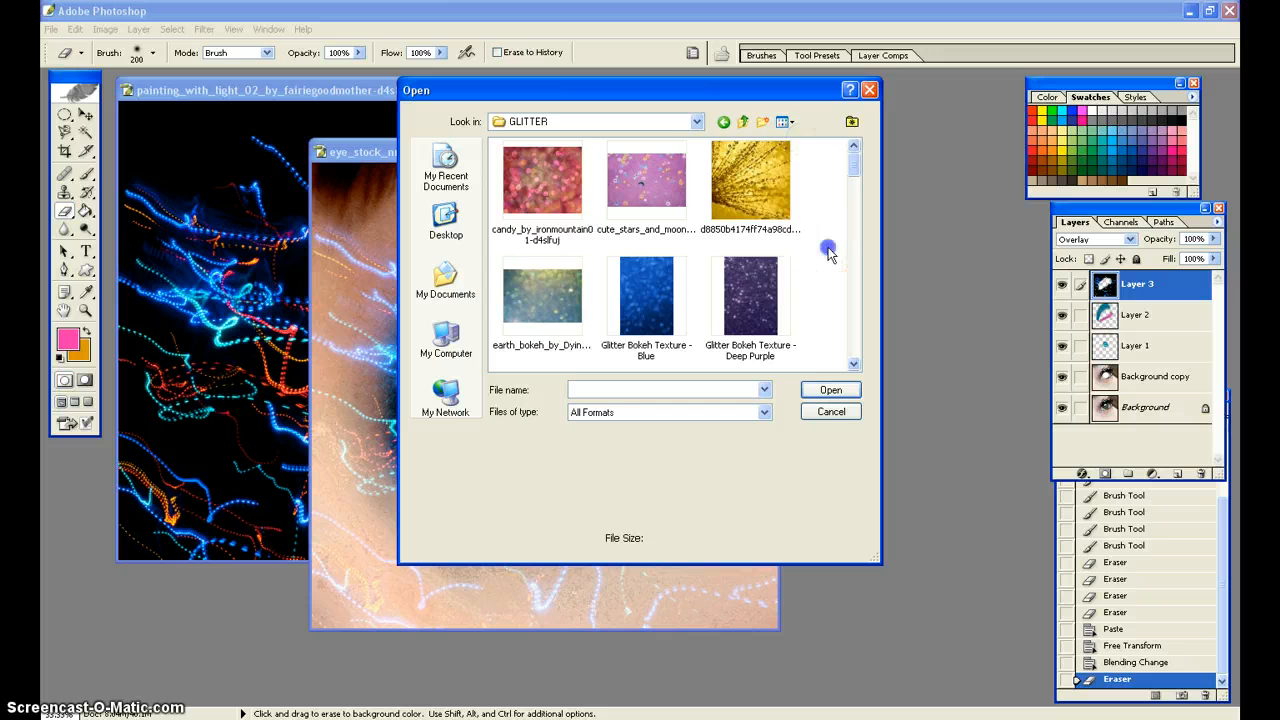
scroll(828, 250, "down", 10)
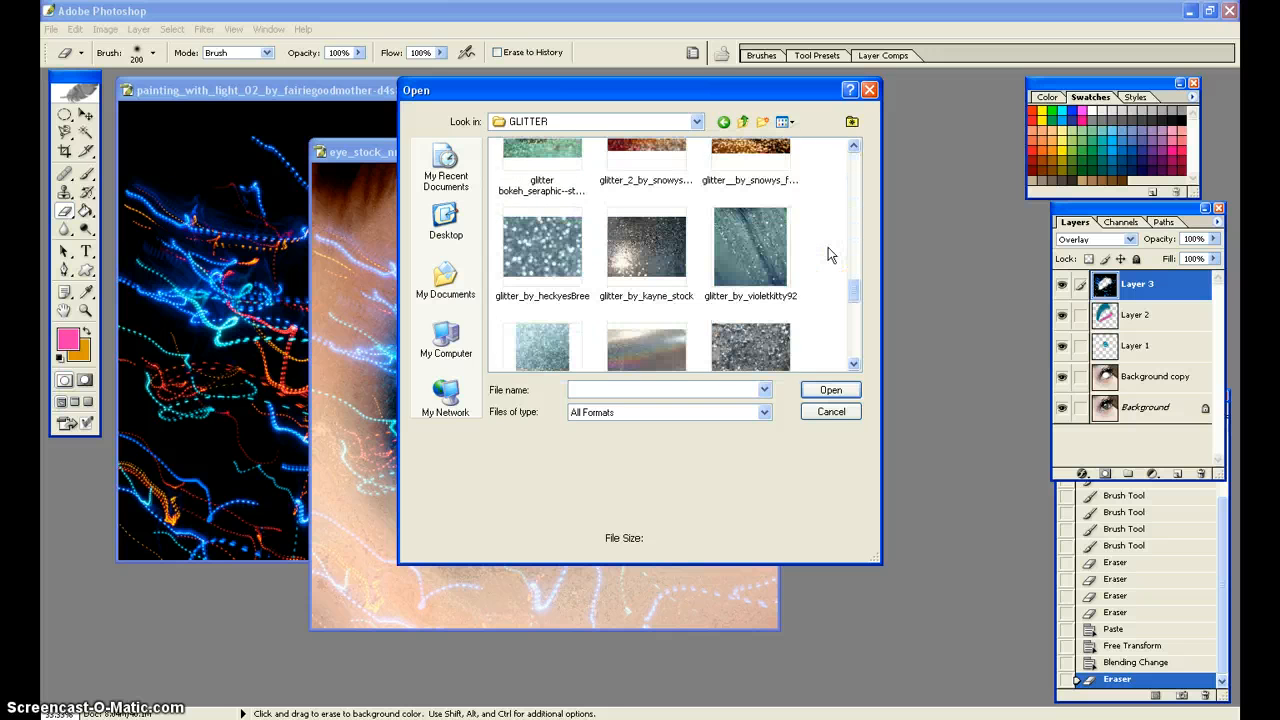
scroll(828, 254, "down", 5)
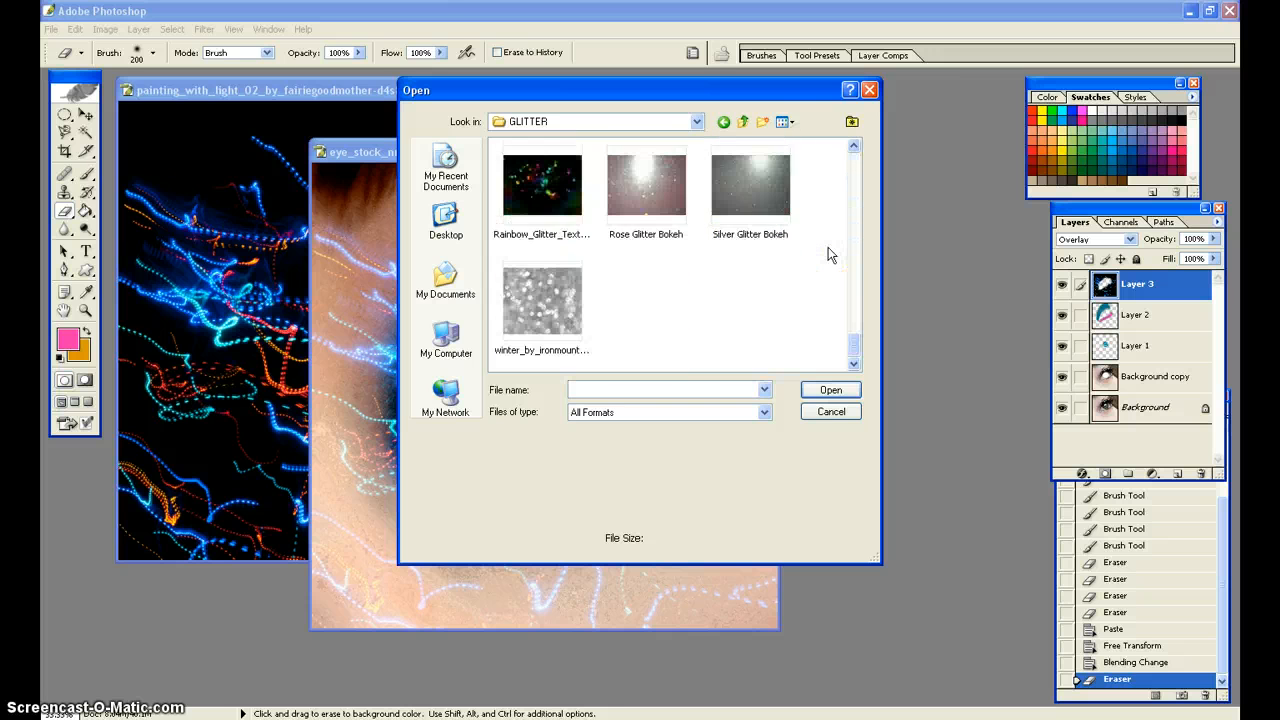
scroll(828, 254, "up", 2)
scroll(828, 254, "up", 2)
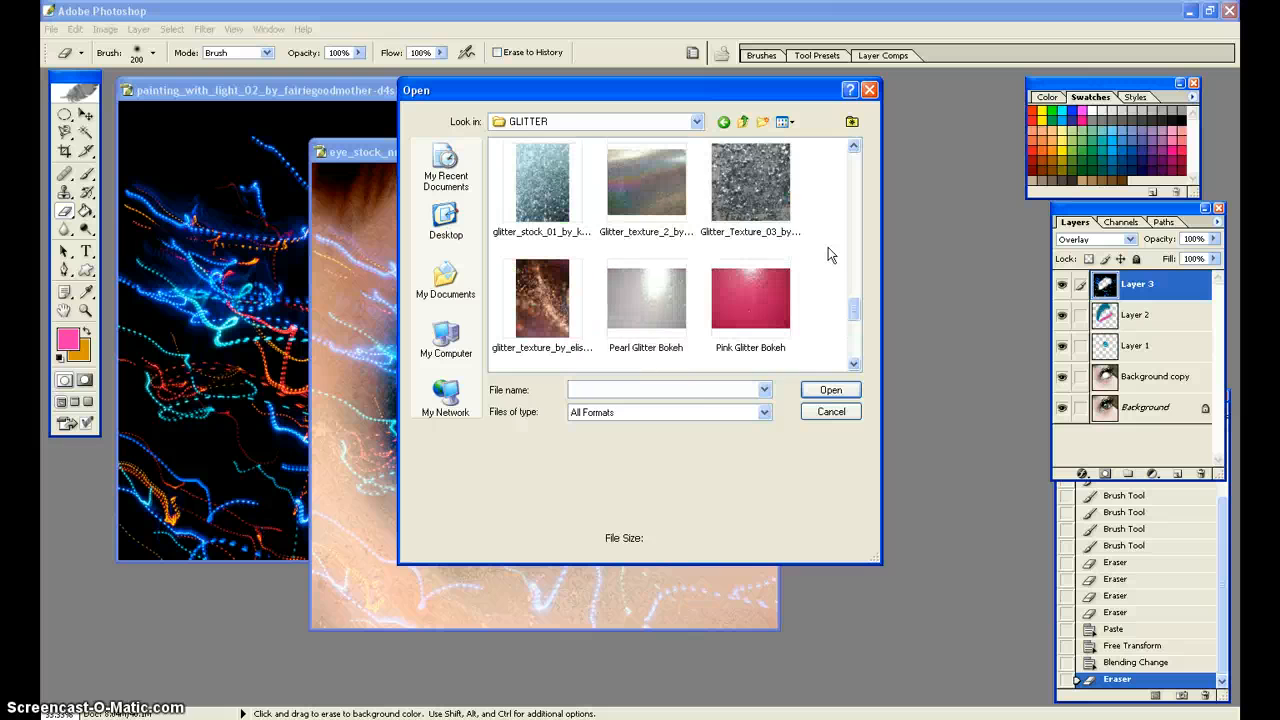
left_click(760, 195)
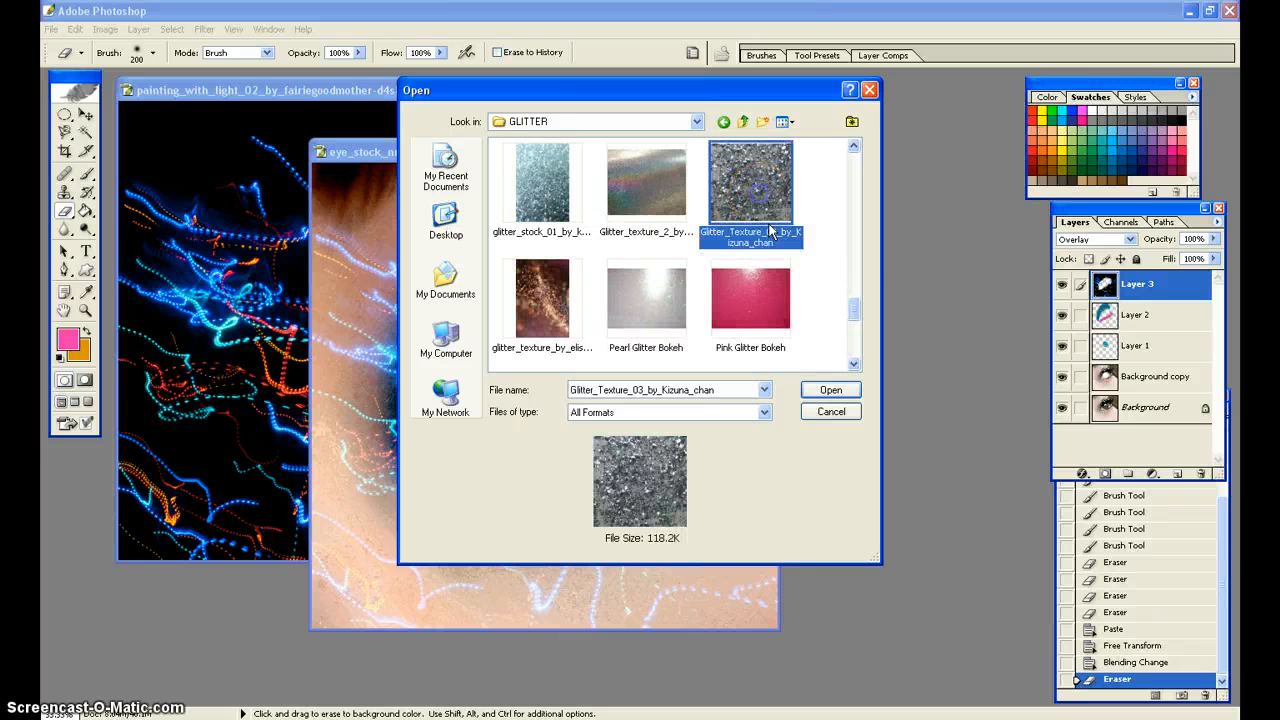
left_click(831, 391)
Copy the entire Glitter_Texture_03 image and paste it into the eye photo as a new layer
left_click(172, 29)
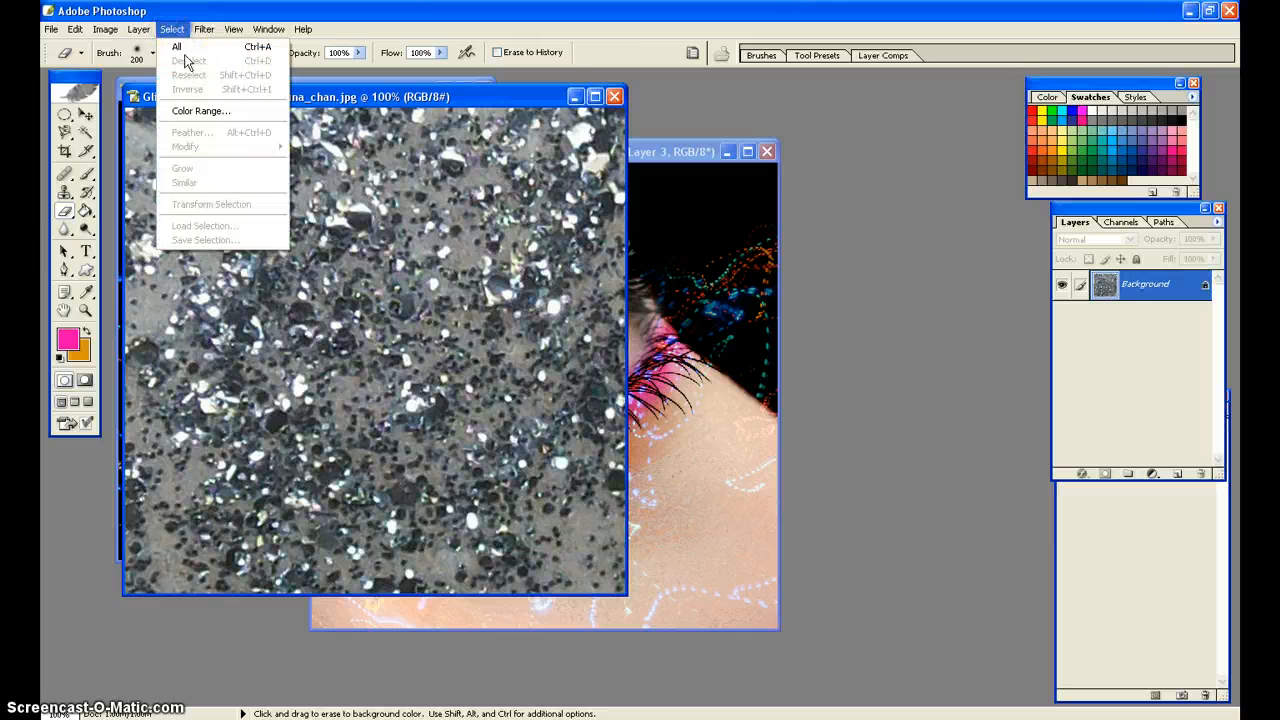
left_click(177, 47)
left_click(75, 29)
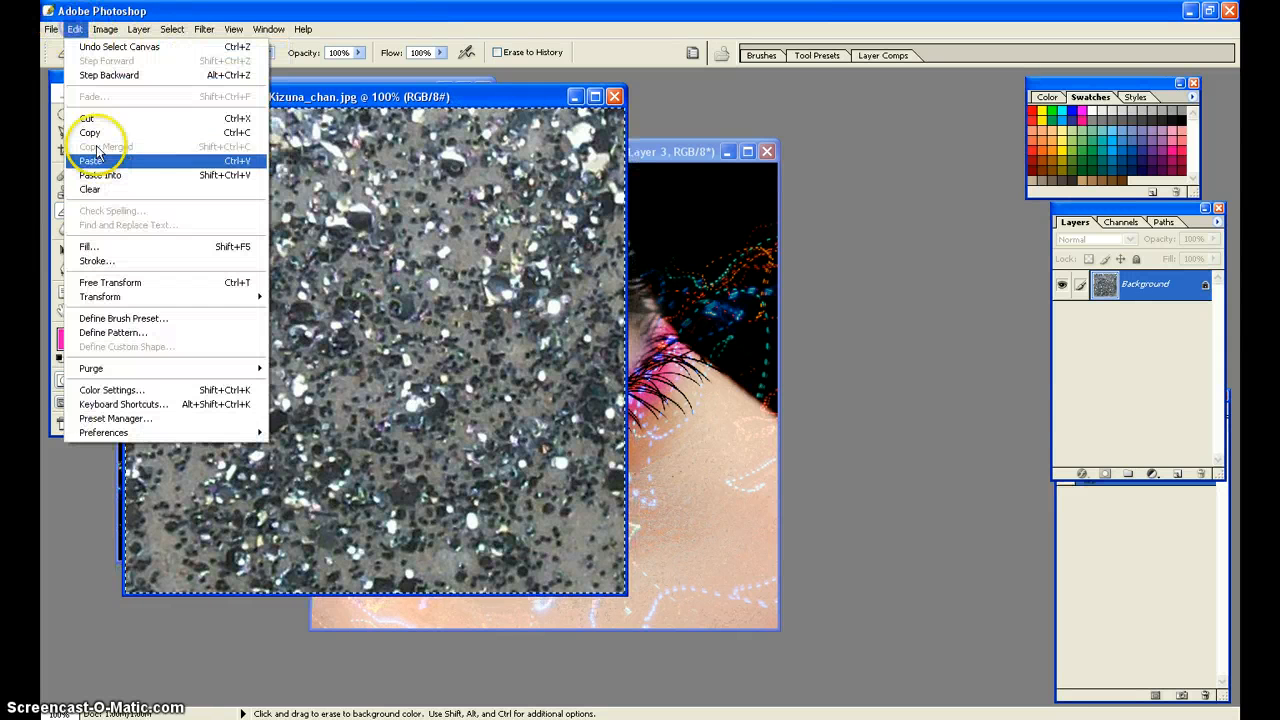
left_click(100, 132)
left_click(670, 151)
left_click(75, 29)
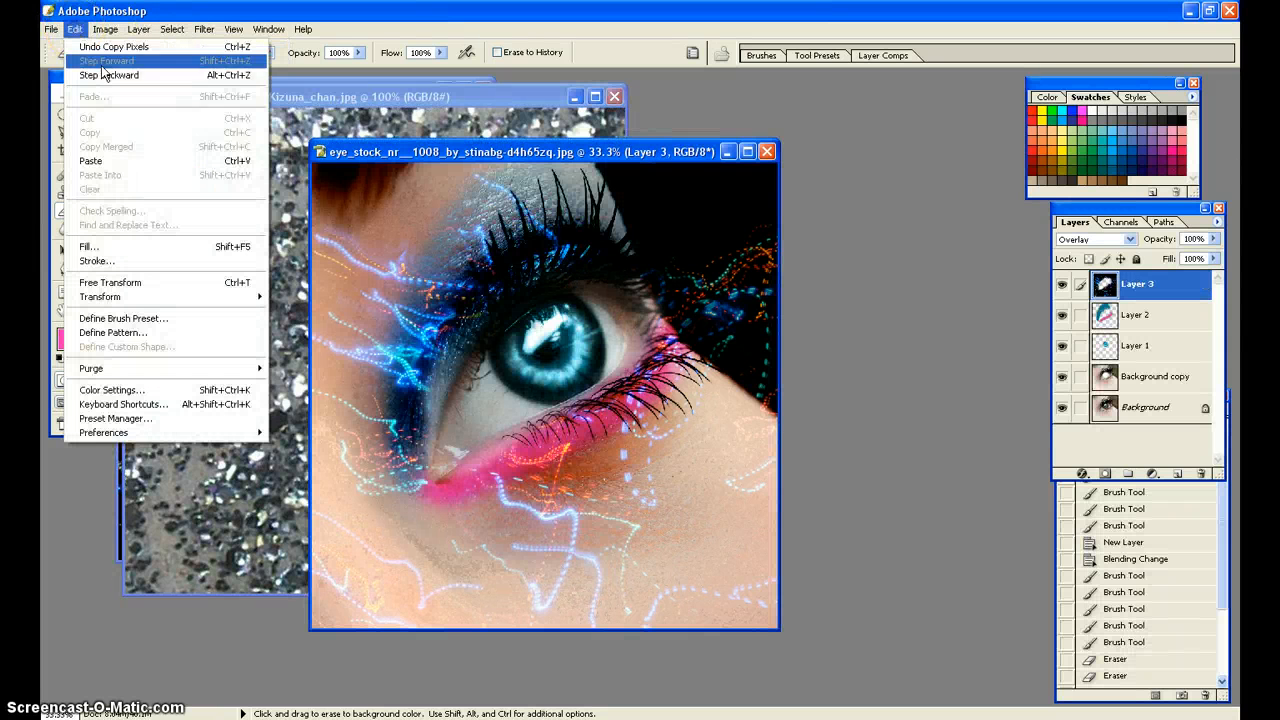
left_click(175, 163)
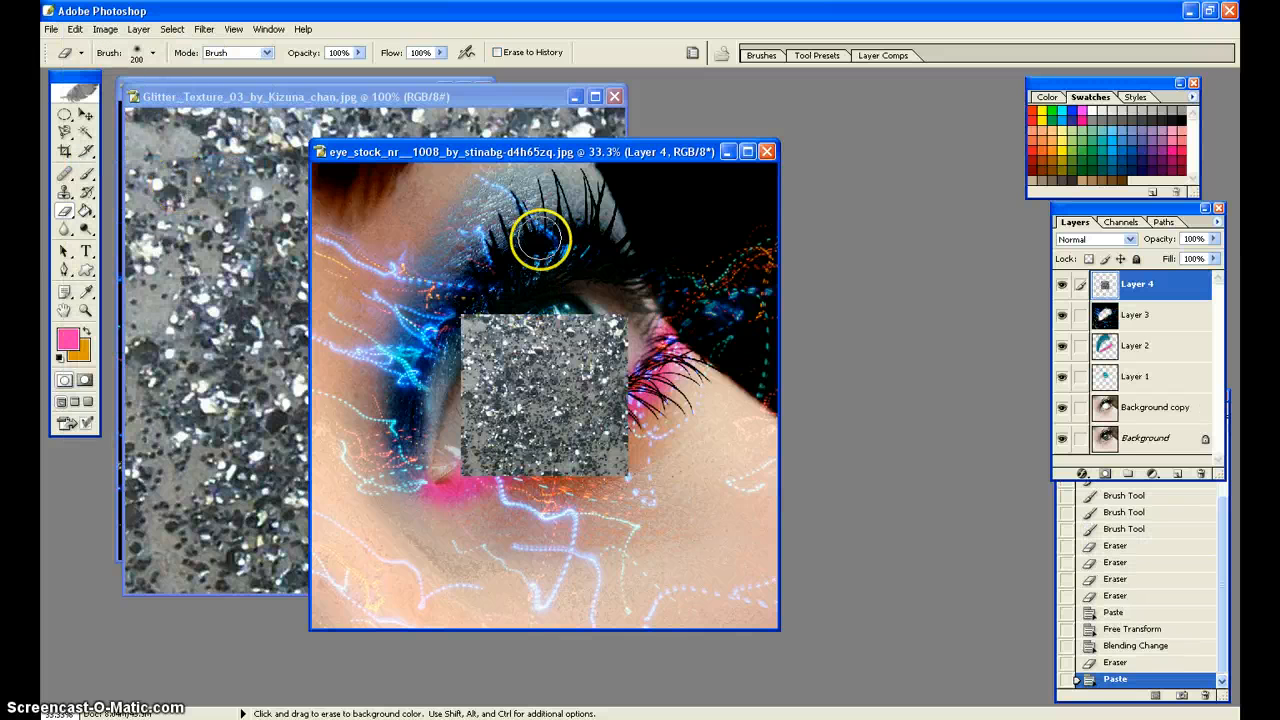
Scale Layer 4 to 288.9% width and 202.9% height across the upper part of the canvas, and set its blending mode to Overlay
left_click(75, 29)
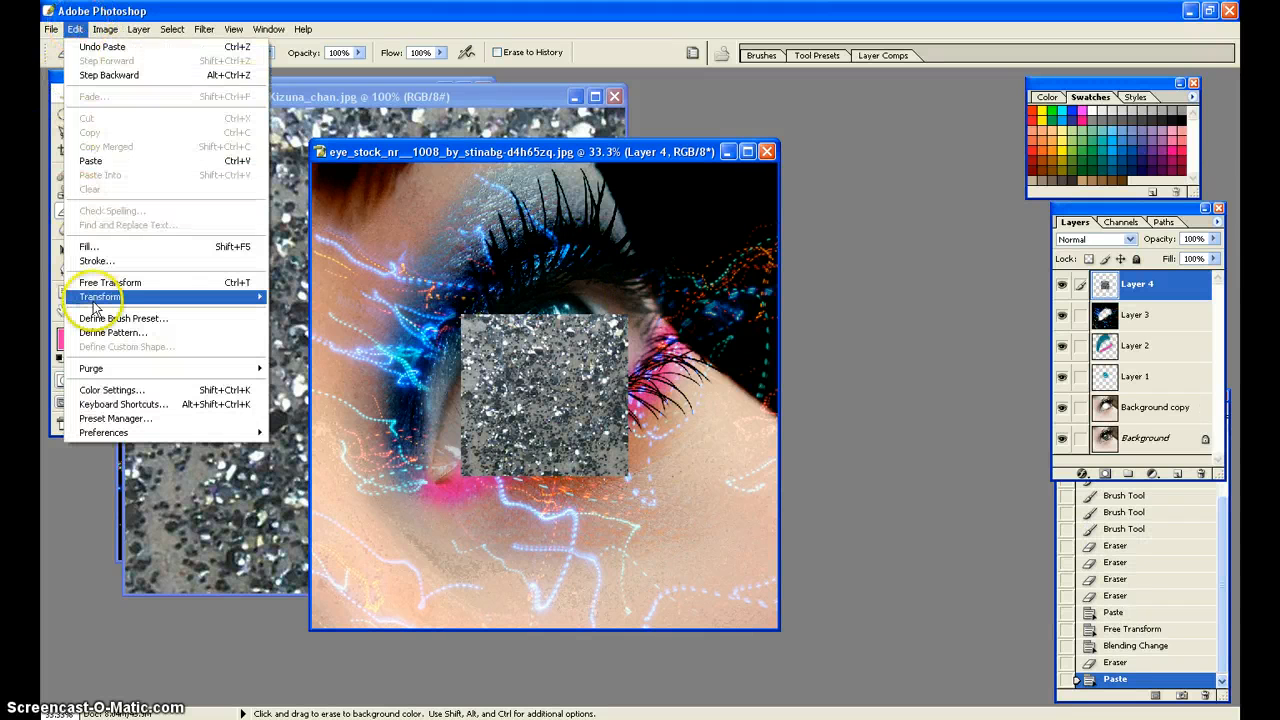
mouse_move(105, 297)
left_click(281, 319)
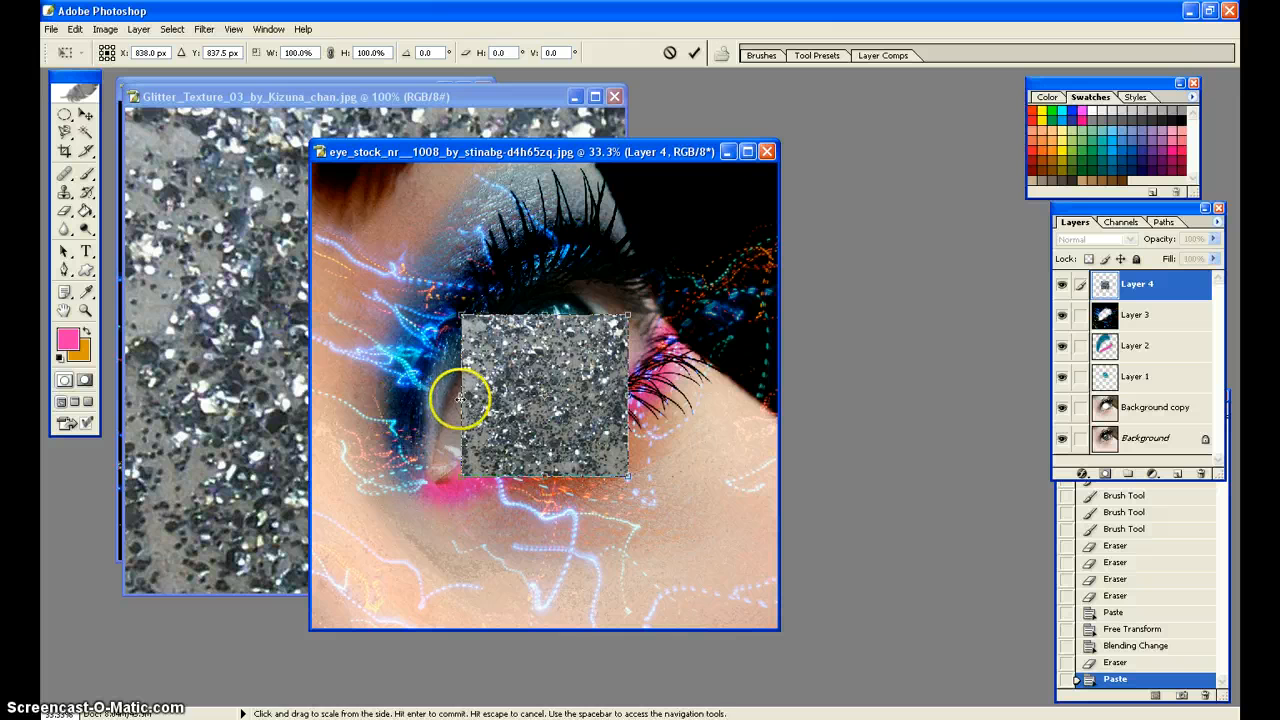
left_click_drag(461, 397, 301, 398)
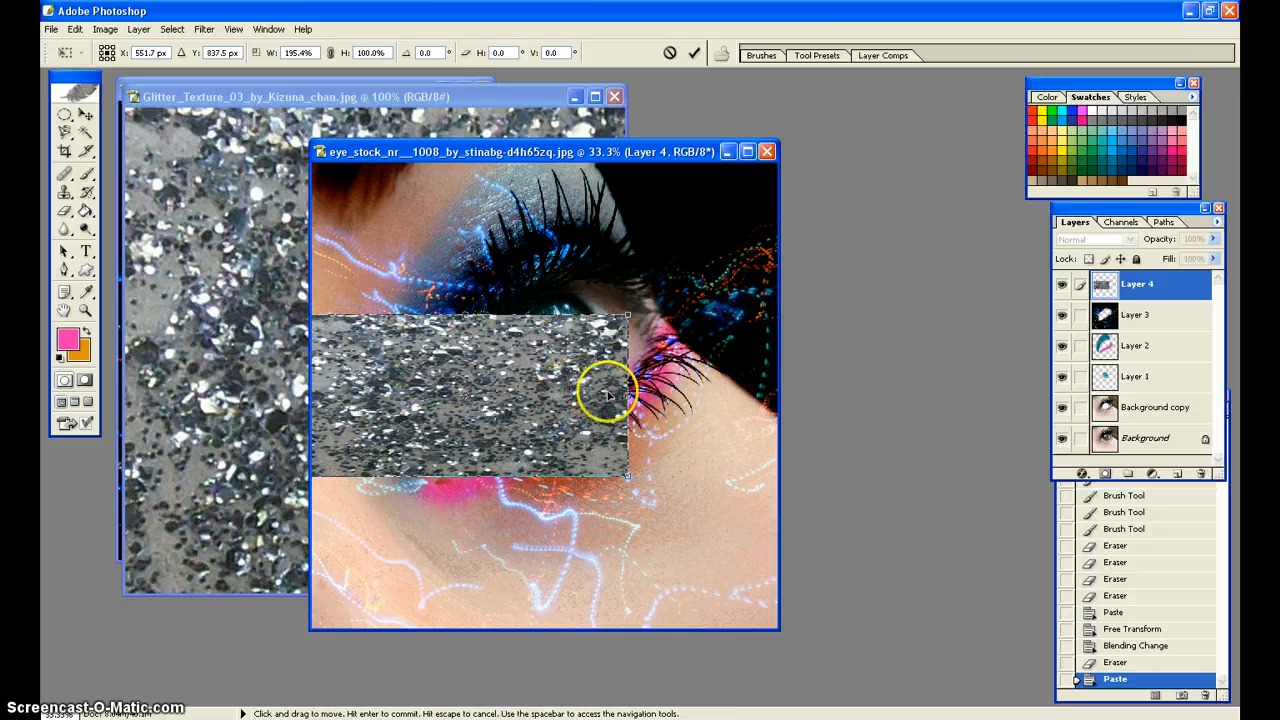
left_click_drag(627, 395, 778, 395)
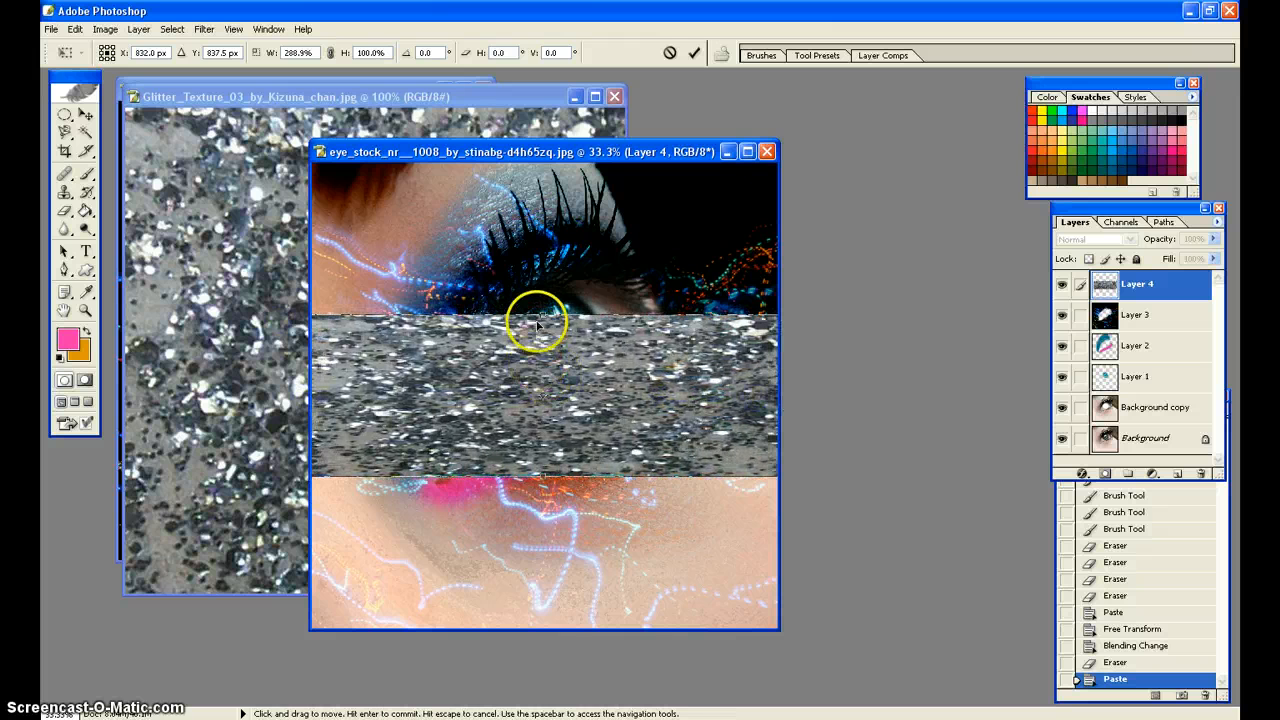
left_click_drag(537, 320, 548, 155)
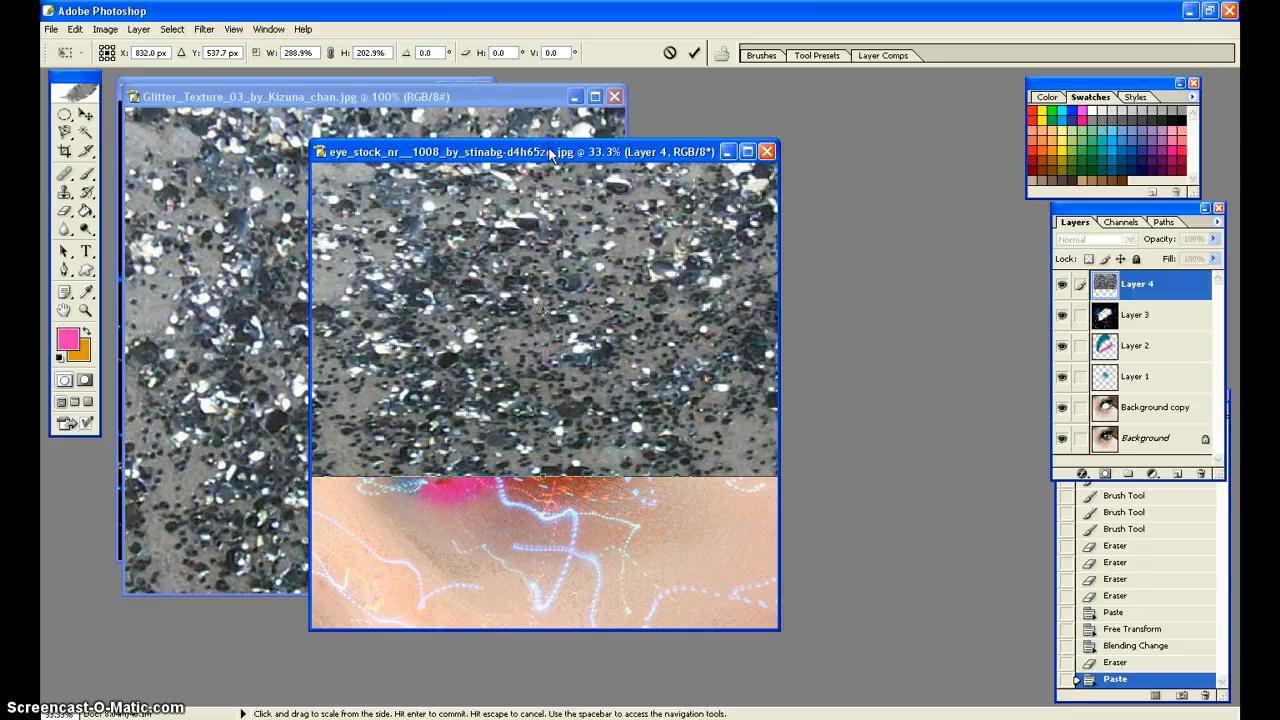
left_click(694, 52)
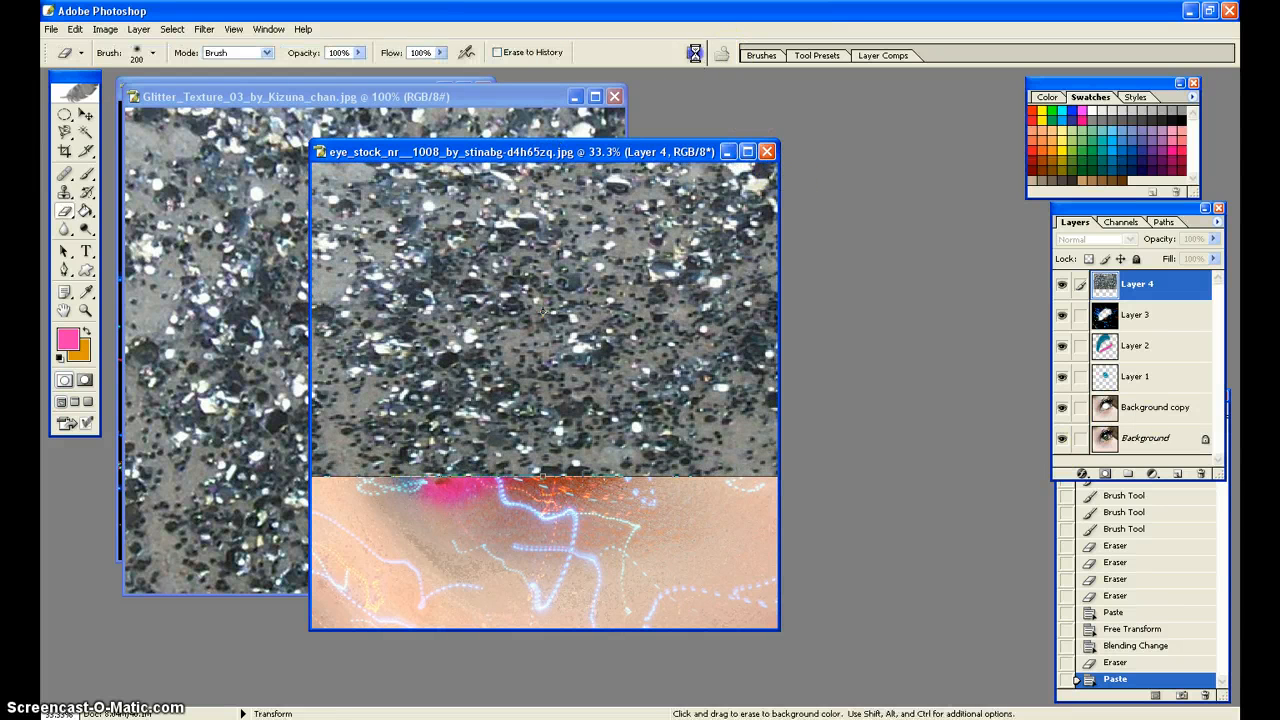
left_click(1105, 239)
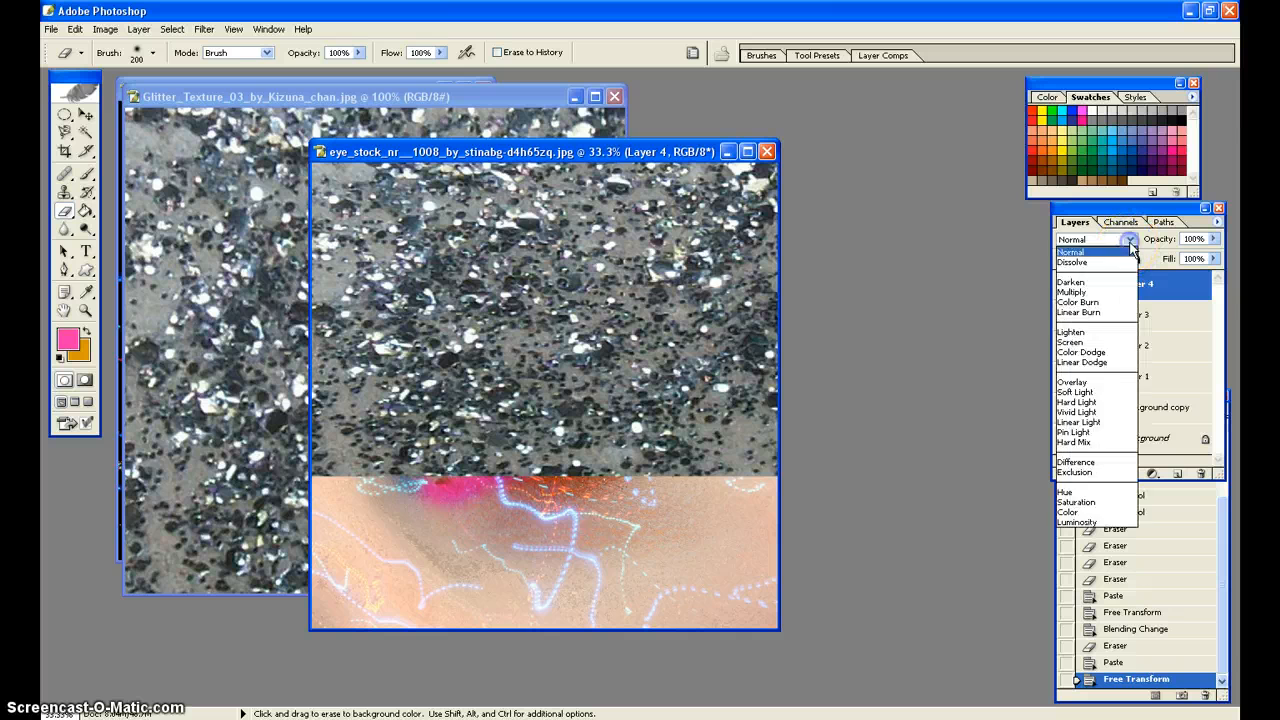
left_click(1099, 383)
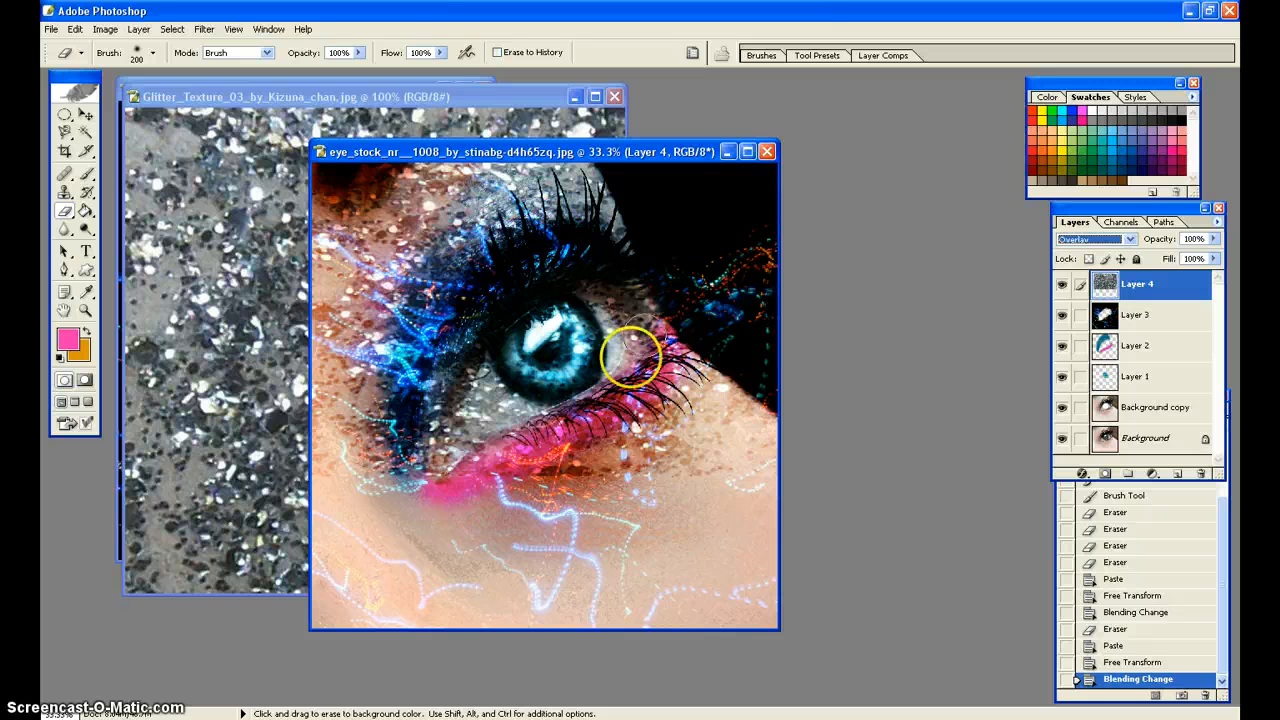
Erase the glitter on Layer 4 over the iris, eye white and eye corners with the soft 200 px Eraser
mouse_move(628, 357)
left_mouse_down()
mouse_move(546, 344)
mouse_move(559, 315)
mouse_move(505, 339)
mouse_move(462, 423)
left_mouse_up()
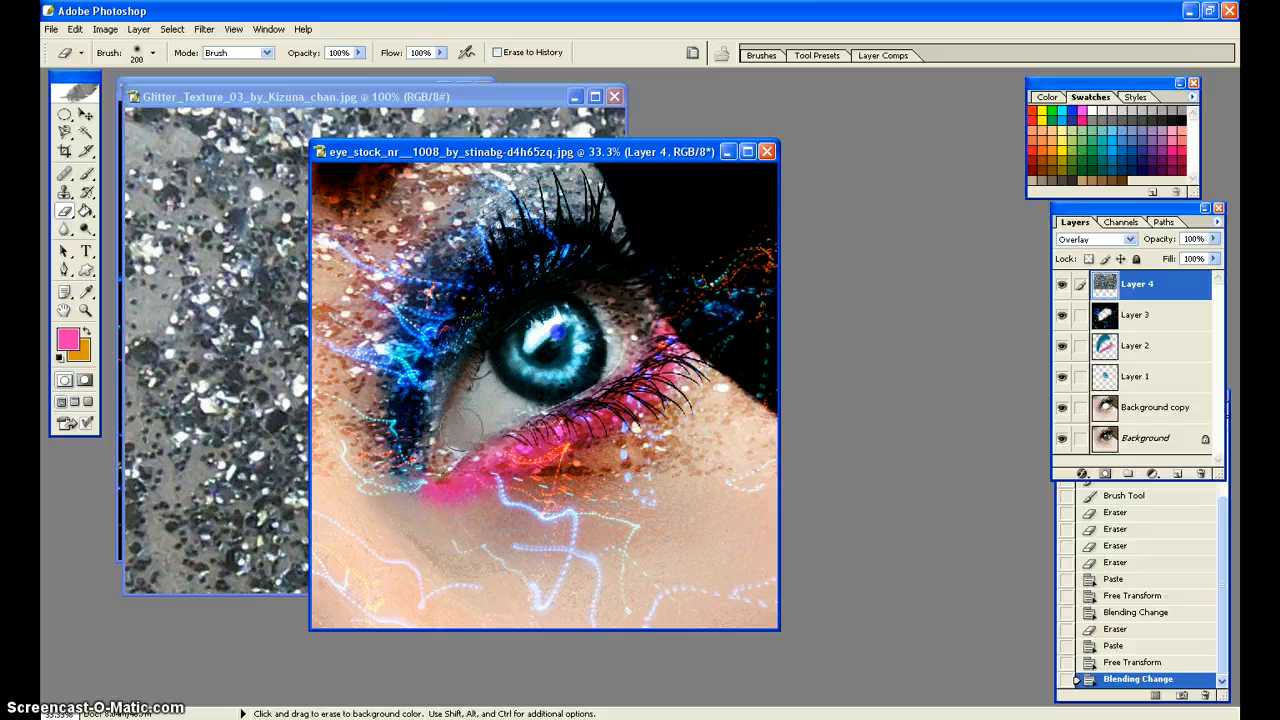
left_click_drag(546, 380, 600, 350)
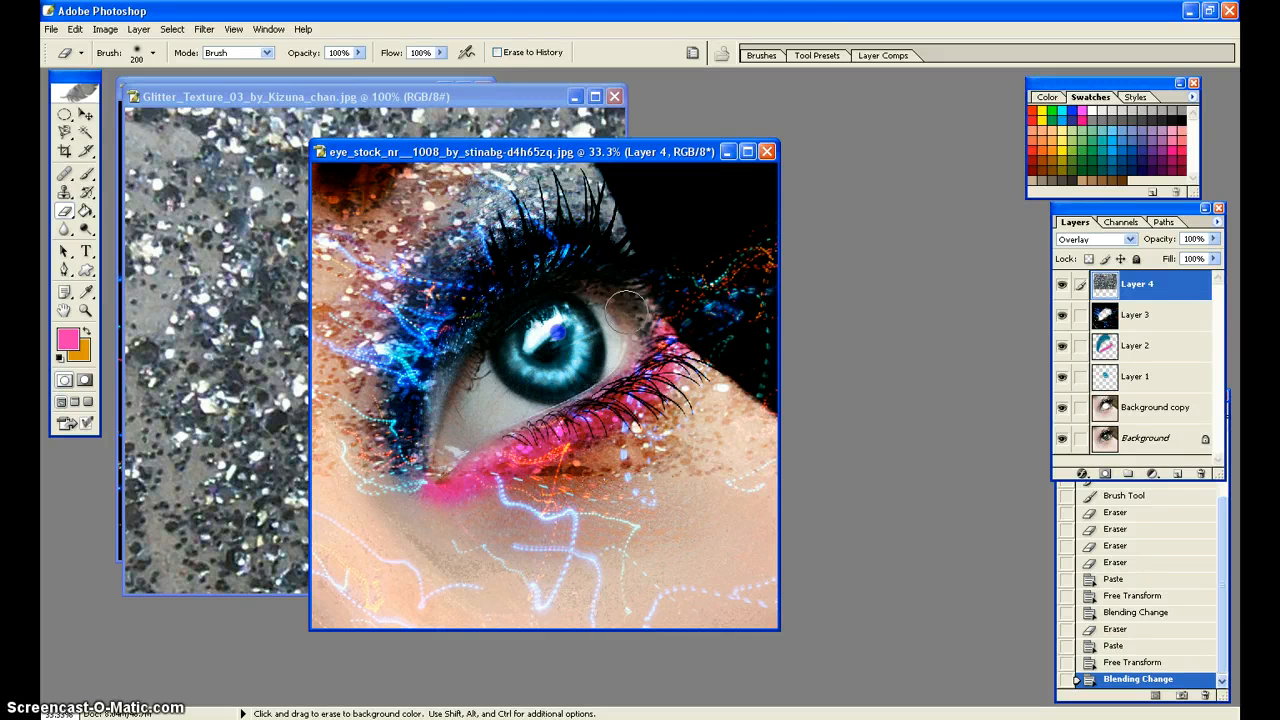
left_click_drag(491, 341, 478, 370)
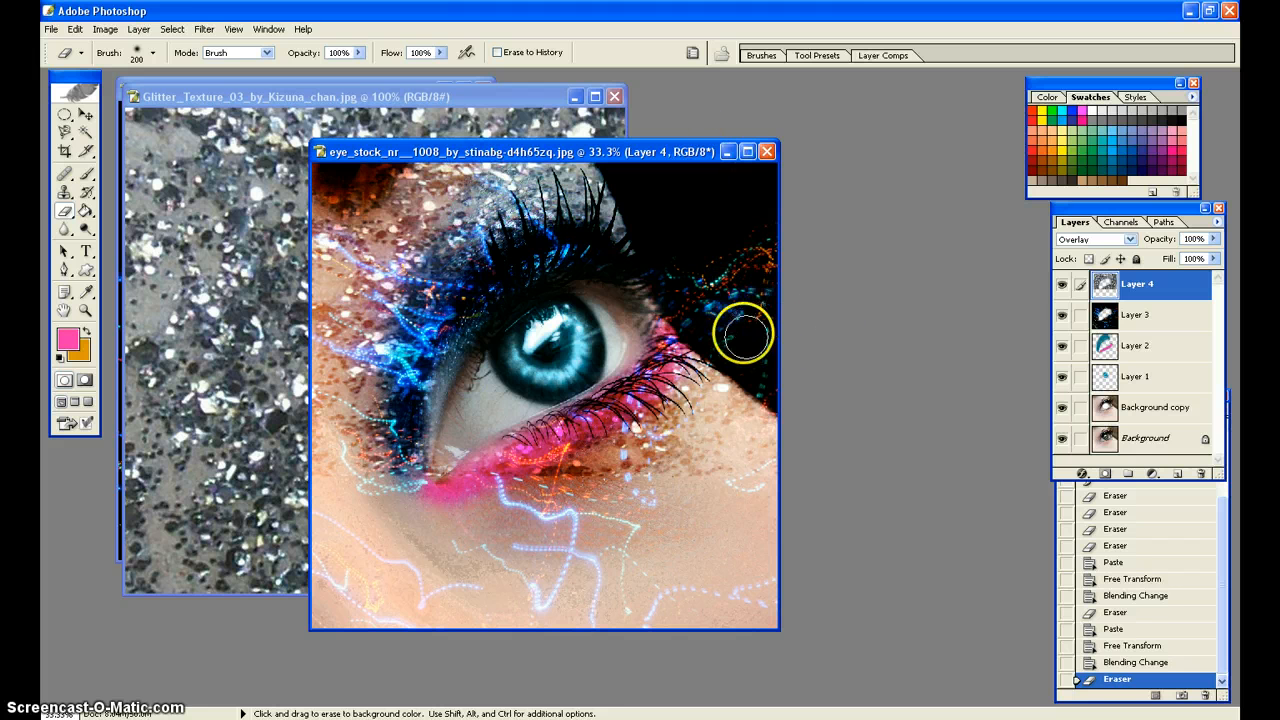
Erase the Layer 4 glitter from the cheek below the pink eyeshadow and from the dark area beside the eye
mouse_move(577, 525)
left_mouse_down()
mouse_move(711, 386)
mouse_move(742, 383)
left_mouse_up()
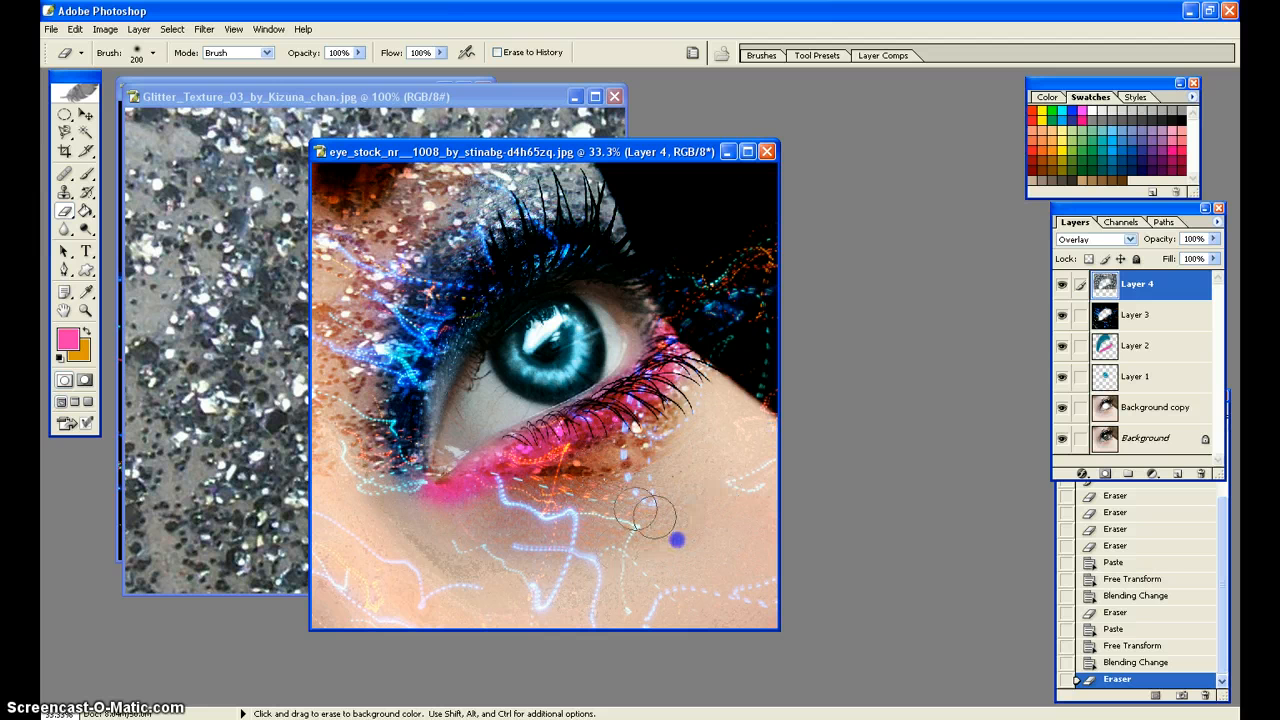
left_click_drag(580, 526, 599, 527)
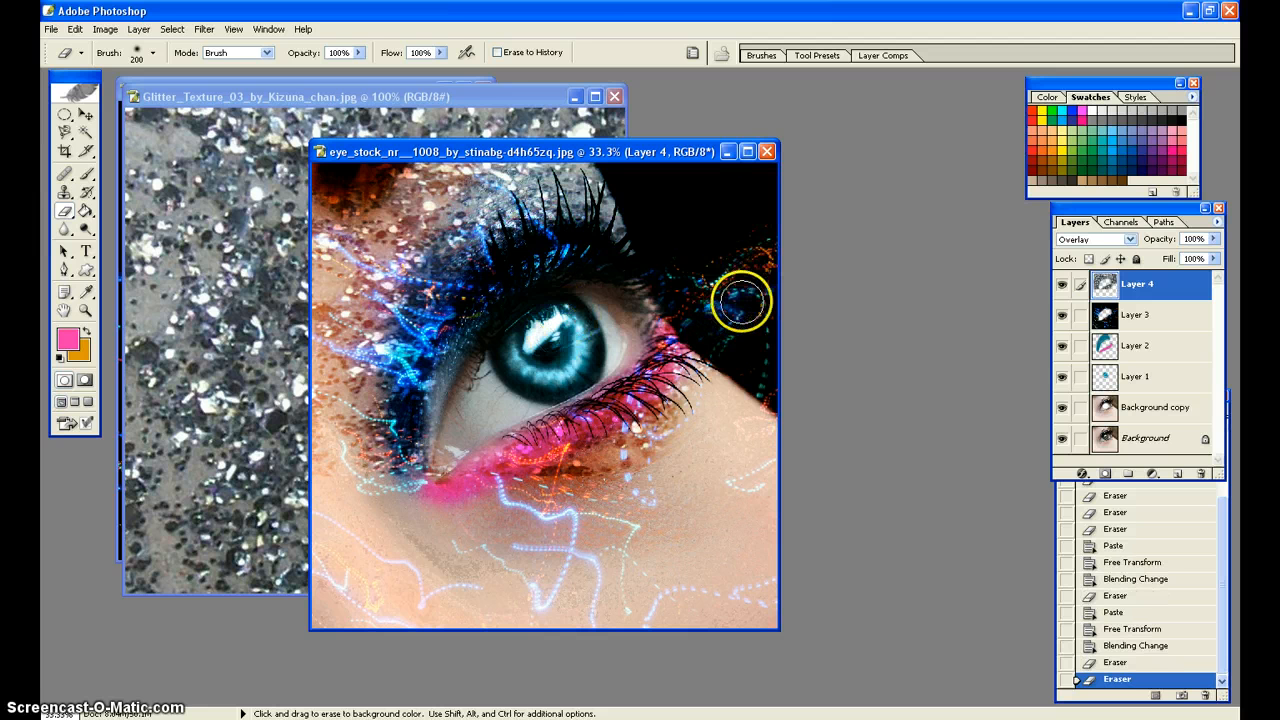
left_click_drag(738, 297, 718, 325)
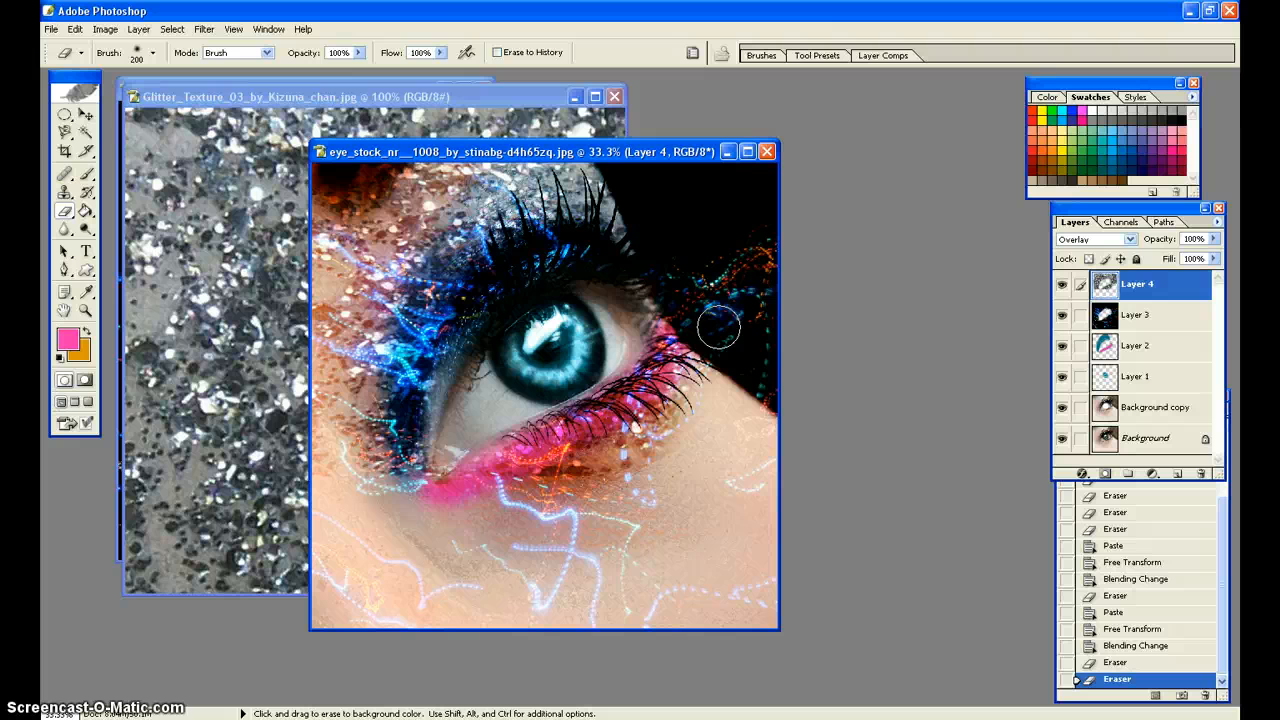
Erase the Layer 4 glitter around the eyebrow and along the photo's left edge, keeping it on the eyeshadow, and touch up the cheek
mouse_move(718, 325)
left_mouse_down()
mouse_move(349, 191)
mouse_move(371, 166)
mouse_move(360, 200)
mouse_move(385, 179)
left_mouse_up()
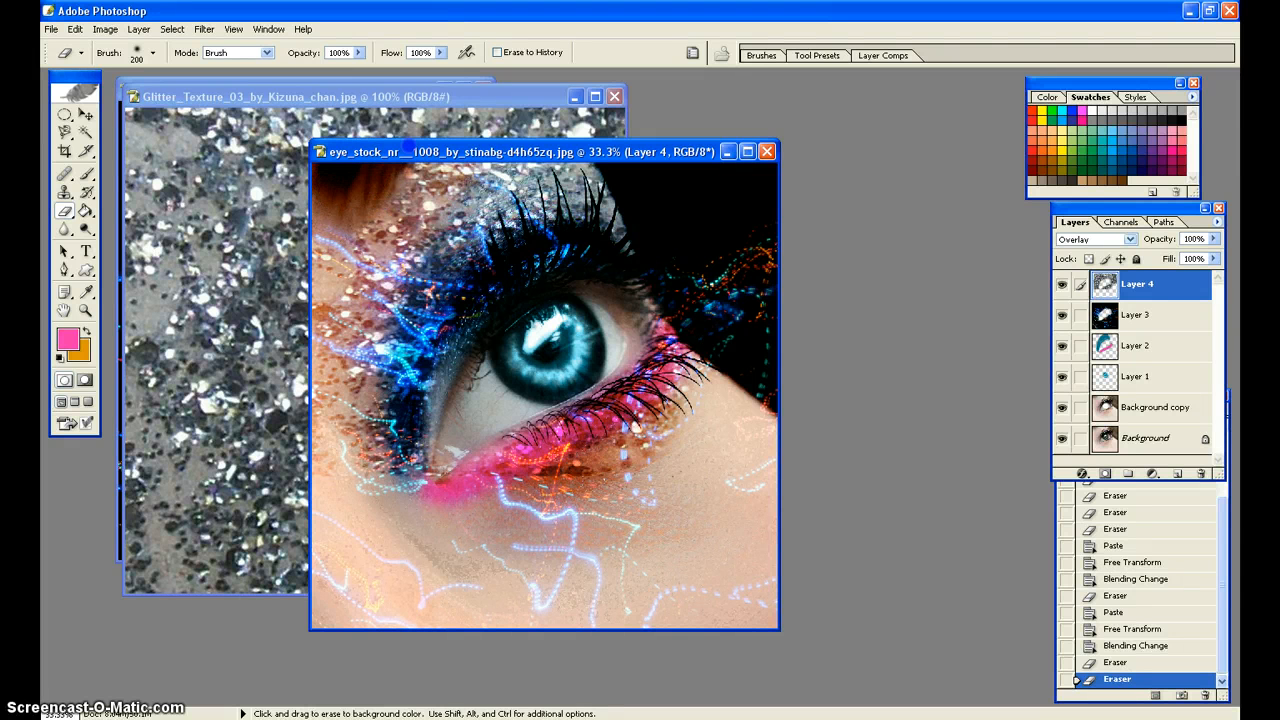
left_click_drag(324, 257, 330, 265)
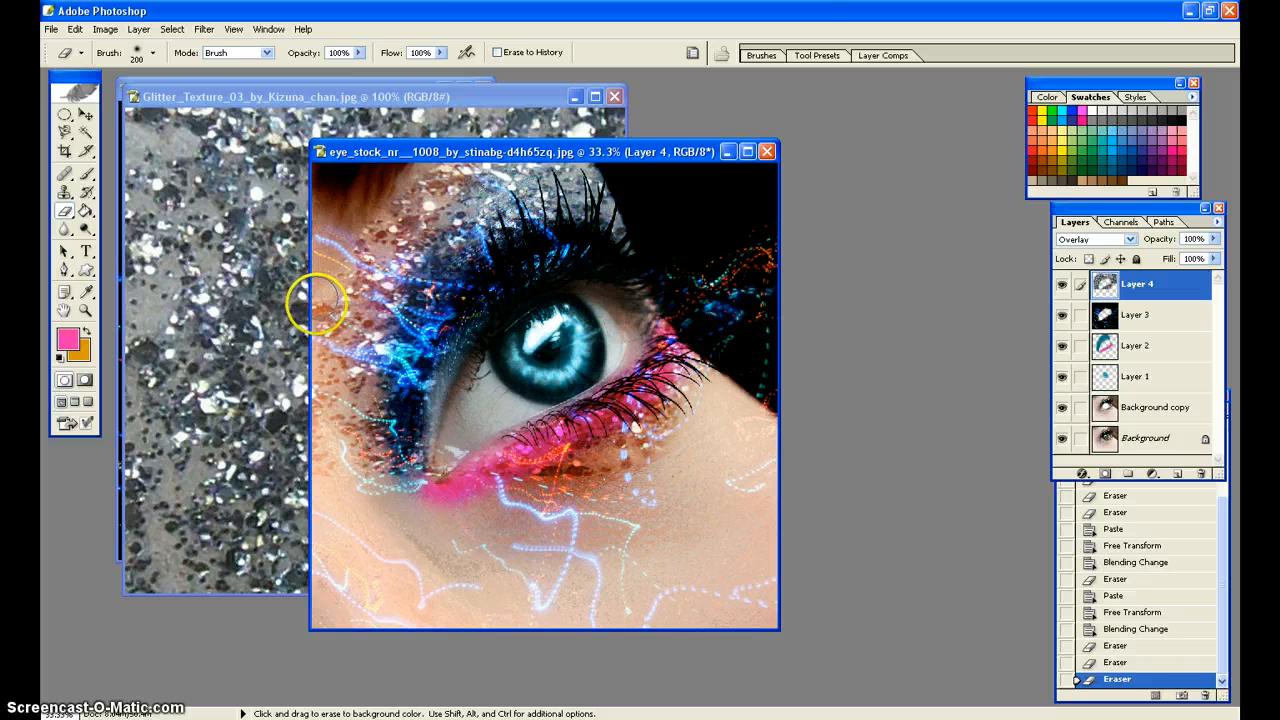
left_click_drag(318, 345, 343, 471)
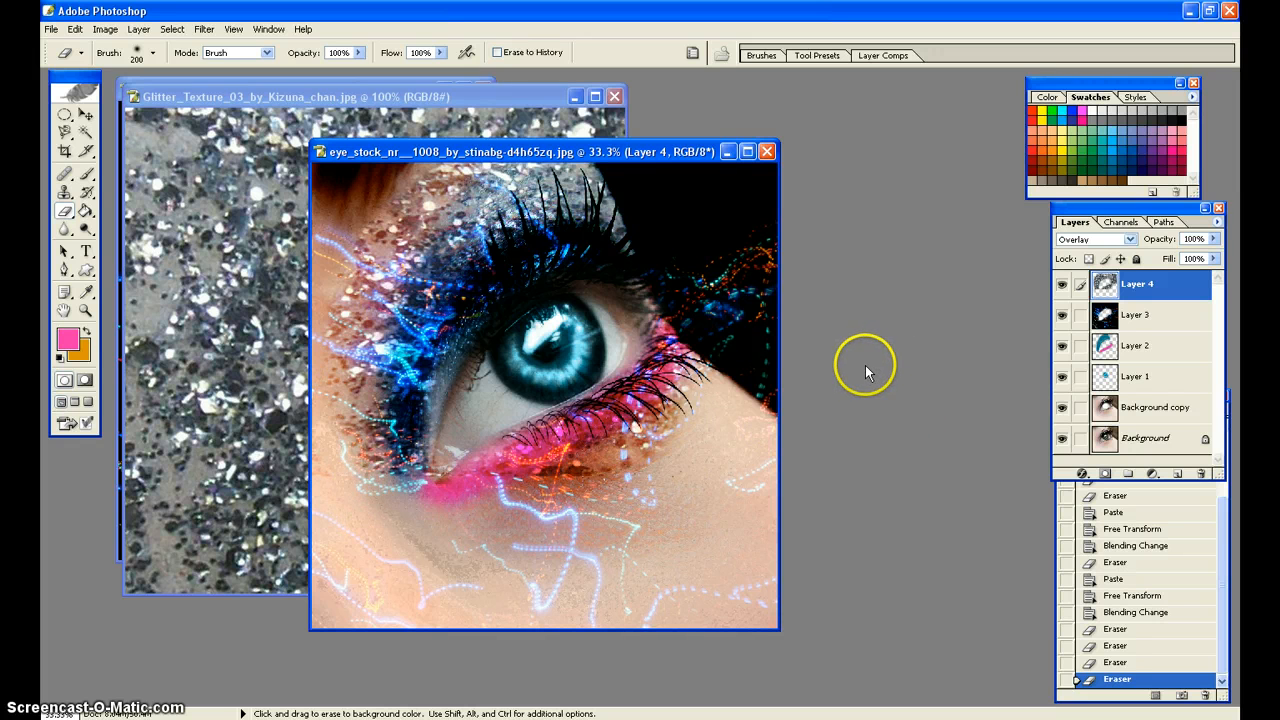
left_click(703, 437)
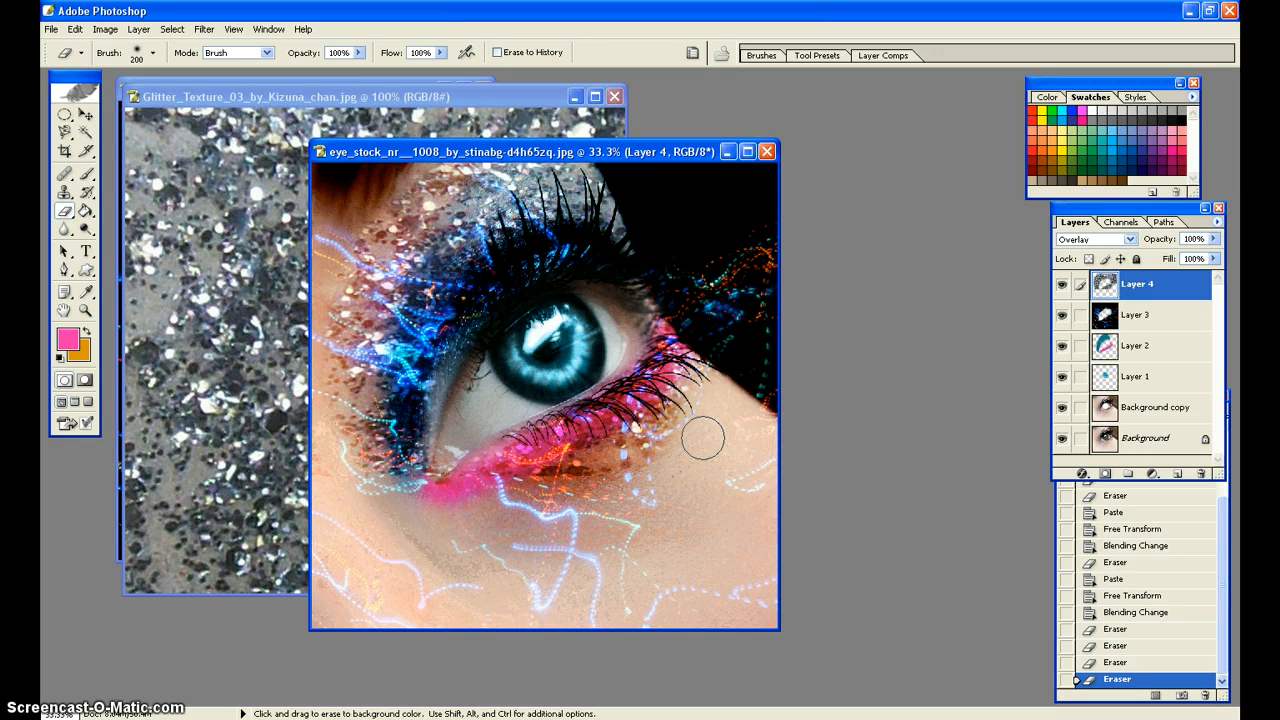